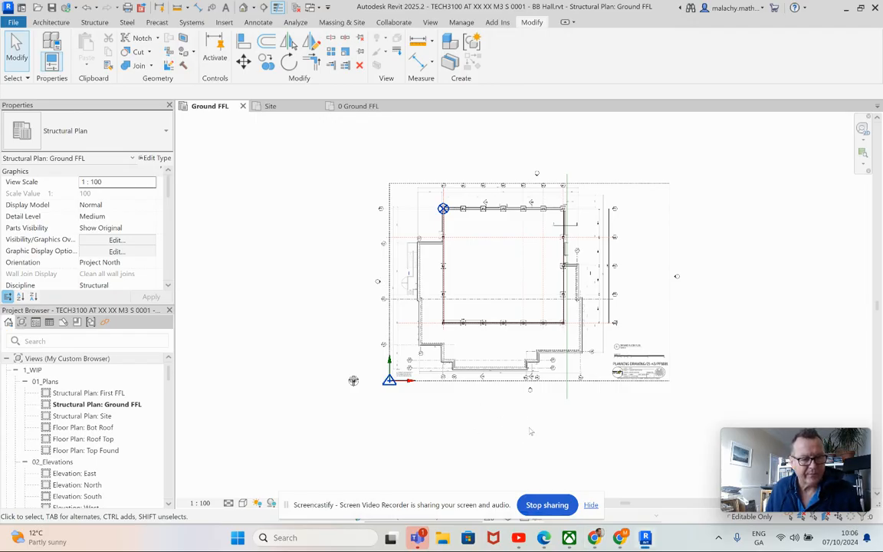
- Check in the Ground FFL view's visibility settings that the Site subcategories for project base point and survey point are shown
key("v")
key("g")
scroll(260, 253, "down", 2)
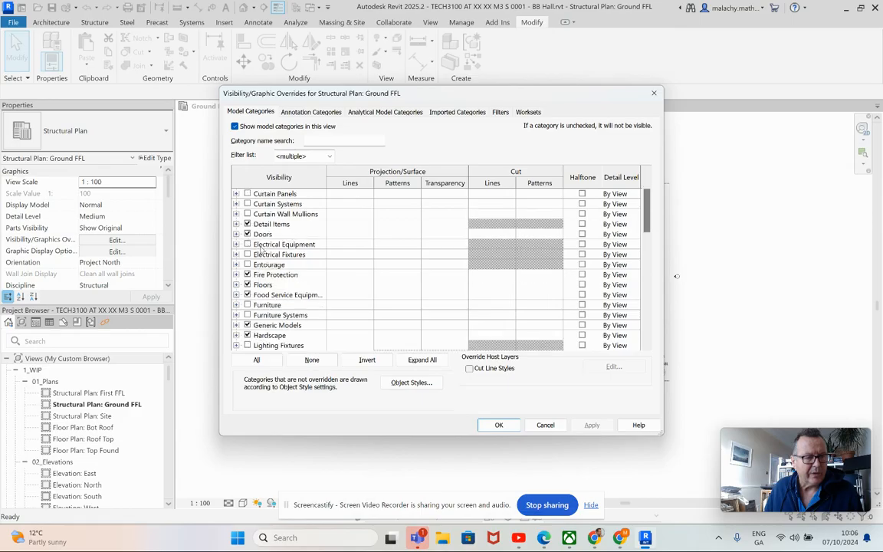
scroll(260, 253, "down", 10)
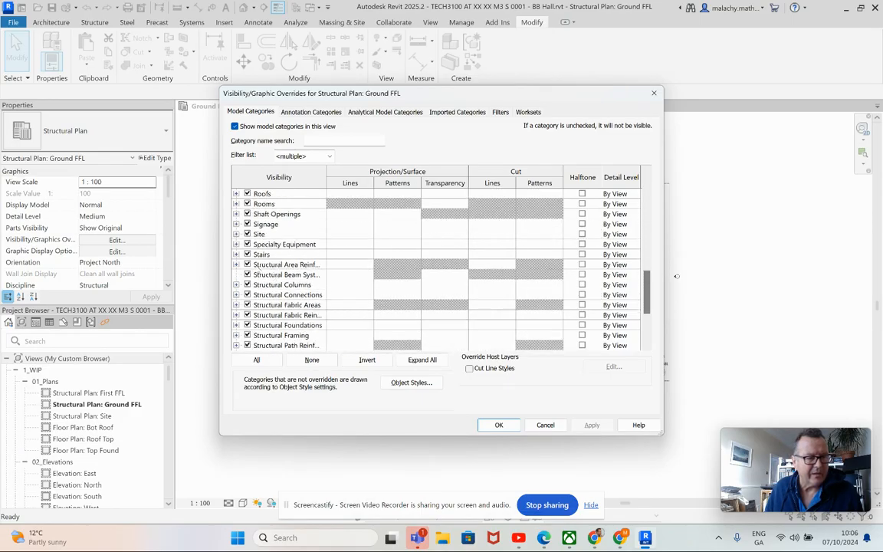
left_click(236, 234)
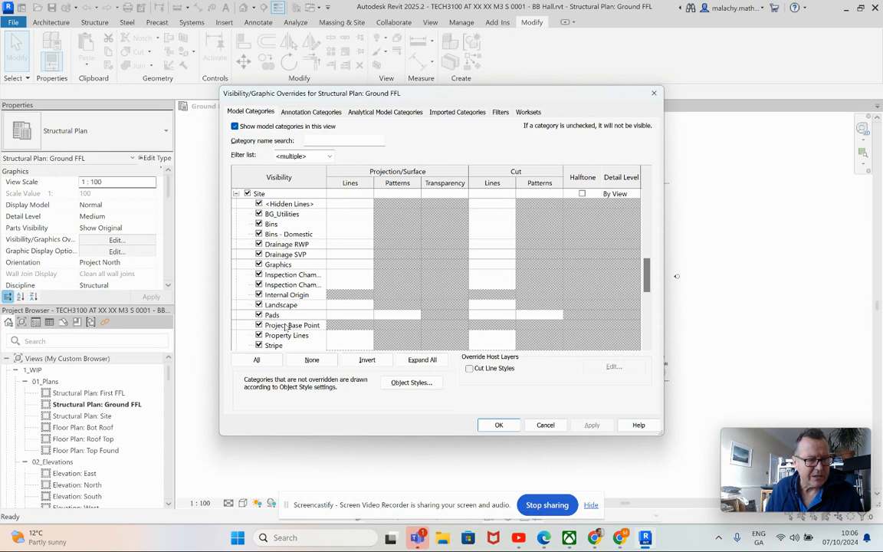
scroll(285, 328, "down", 1)
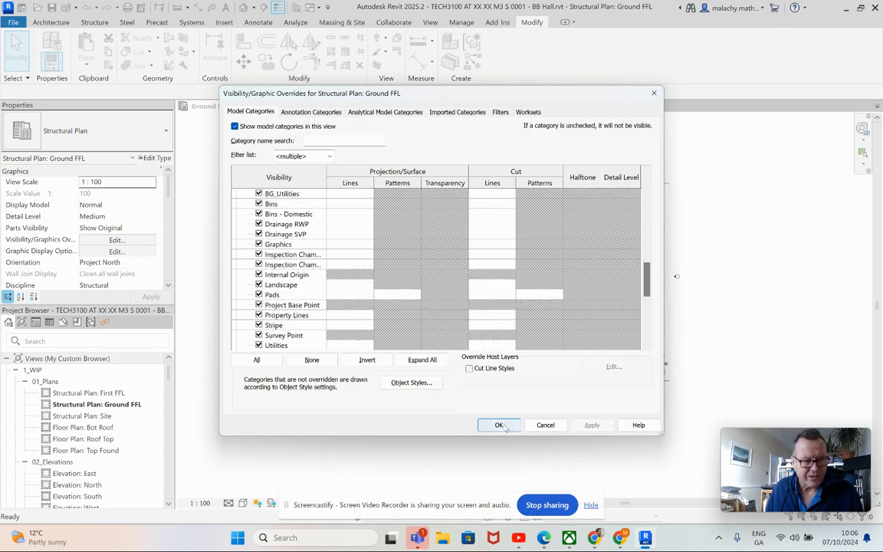
key("Return")
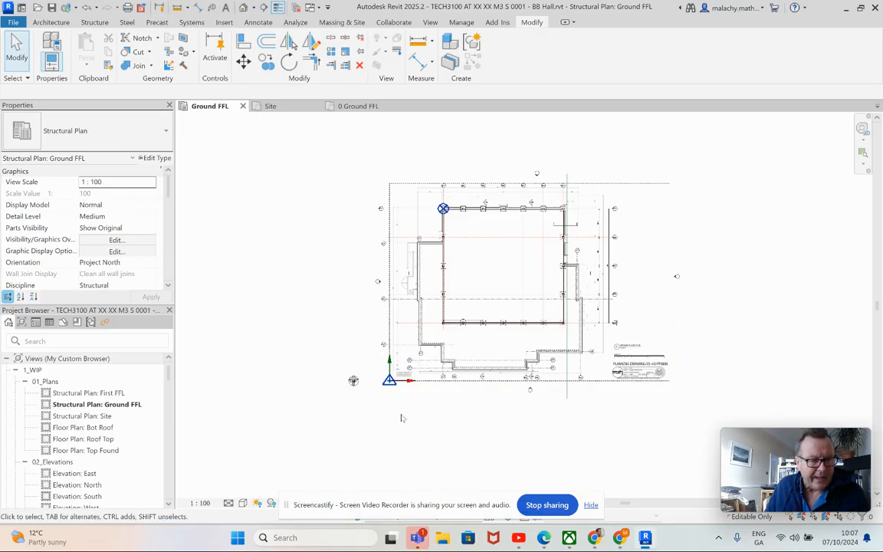
- Select the survey point at the corner of the structural Ground FFL plan and inspect its coordinates
scroll(398, 387, "up", 2)
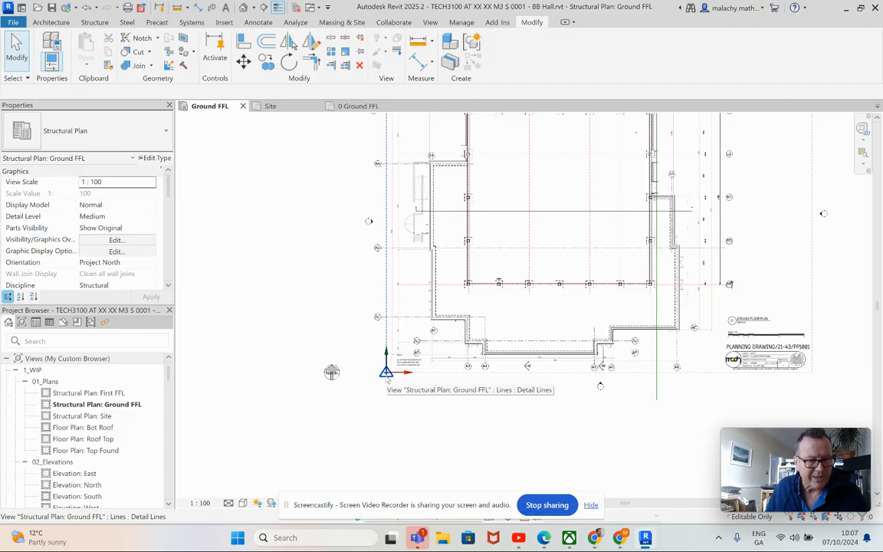
key("Tab")
key("Tab")
left_click(387, 378)
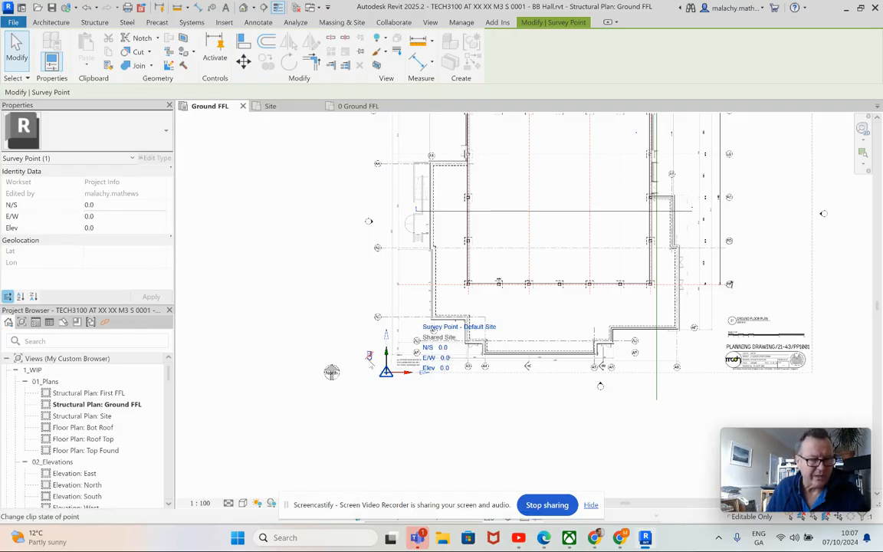
left_click(417, 398)
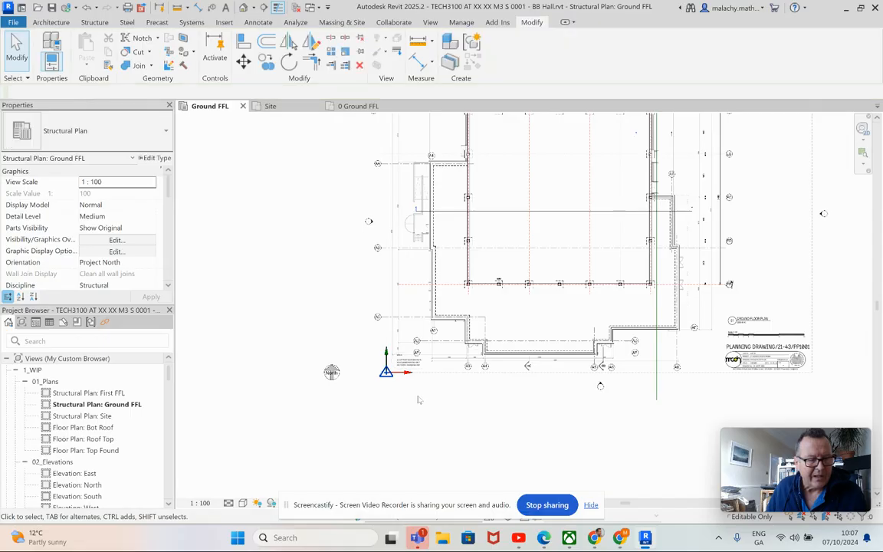
- Select the project base point at grid intersection E1/EA in the structural plan and inspect its coordinates and elevation
scroll(418, 368, "down", 4)
scroll(460, 288, "up", 5)
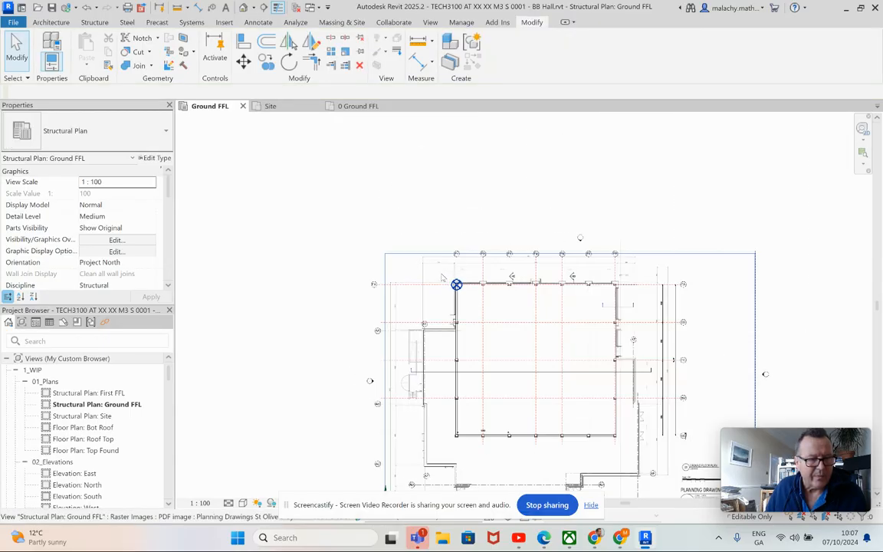
left_click(466, 291)
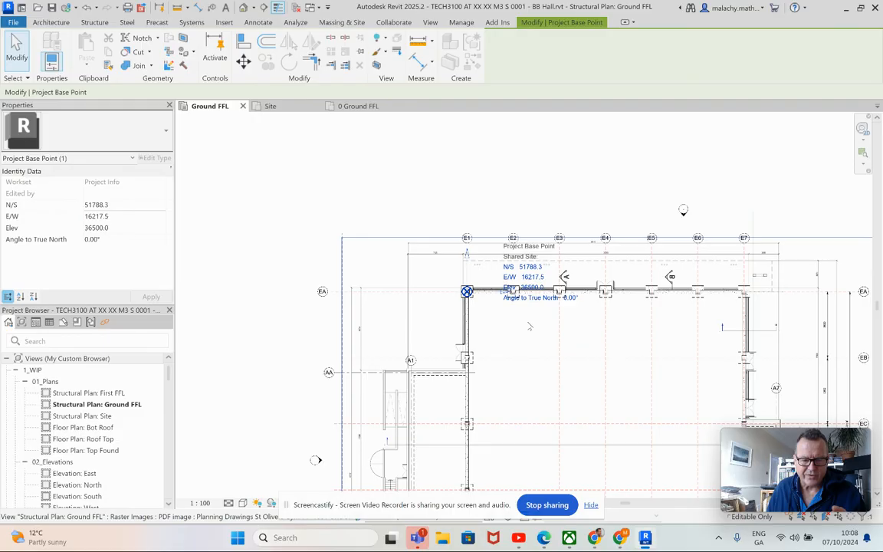
scroll(531, 329, "down", 4)
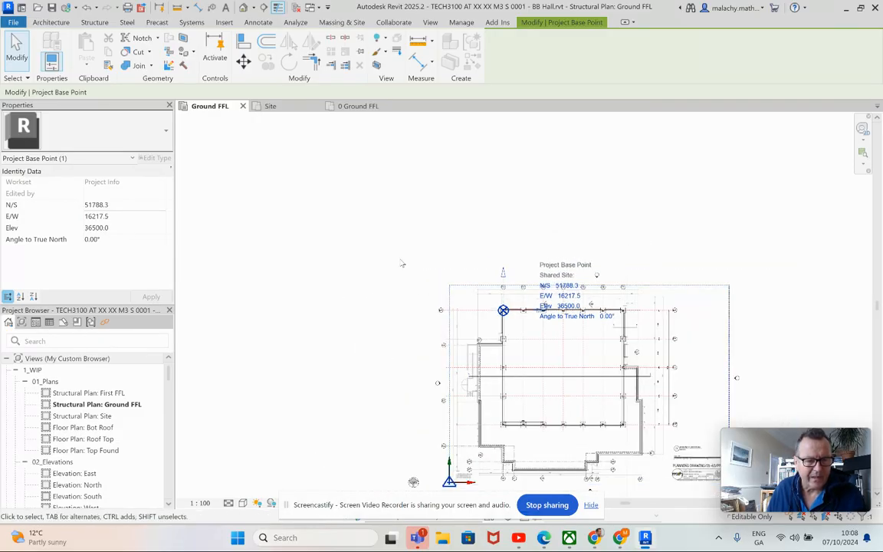
left_click(400, 262)
scroll(392, 259, "down", 1)
middle_click_drag(394, 258, 331, 216)
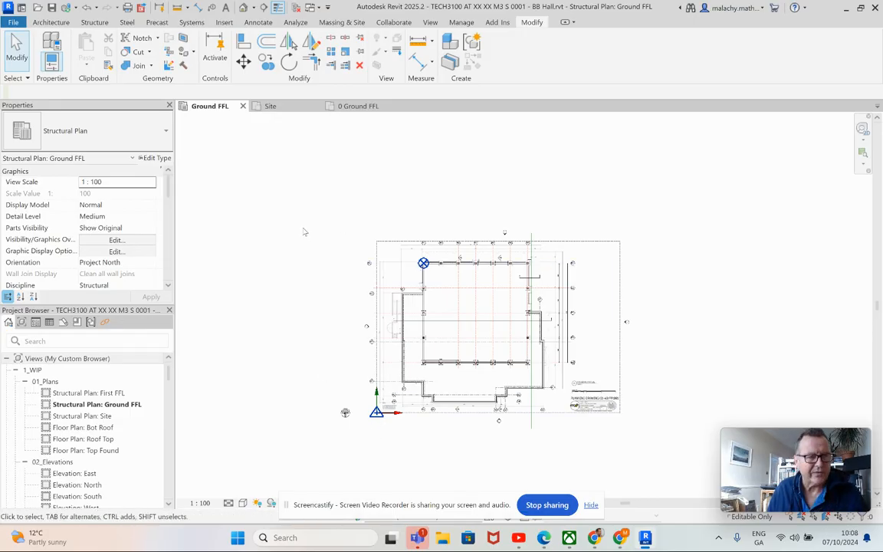
- Inspect the origin points and levels in the architectural model's 0 Ground FFL plan and East Elevation
left_click(357, 106)
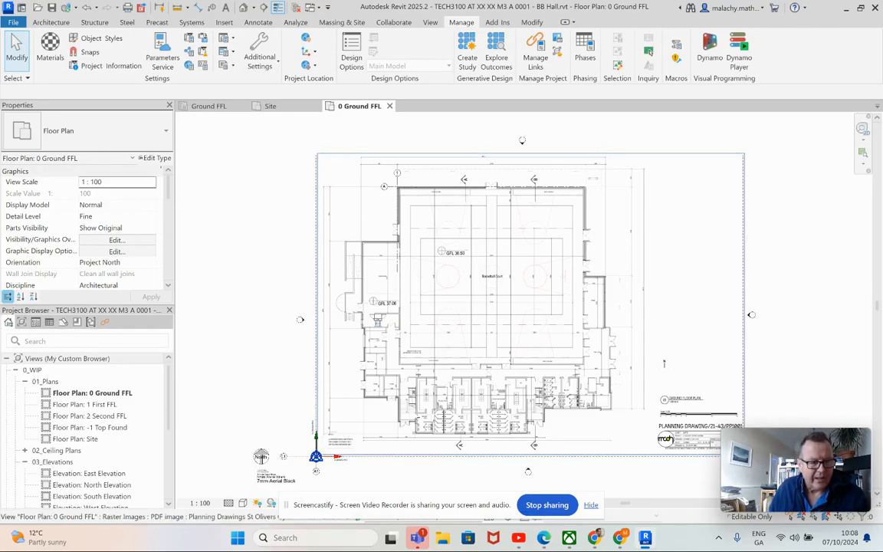
scroll(322, 470, "up", 2)
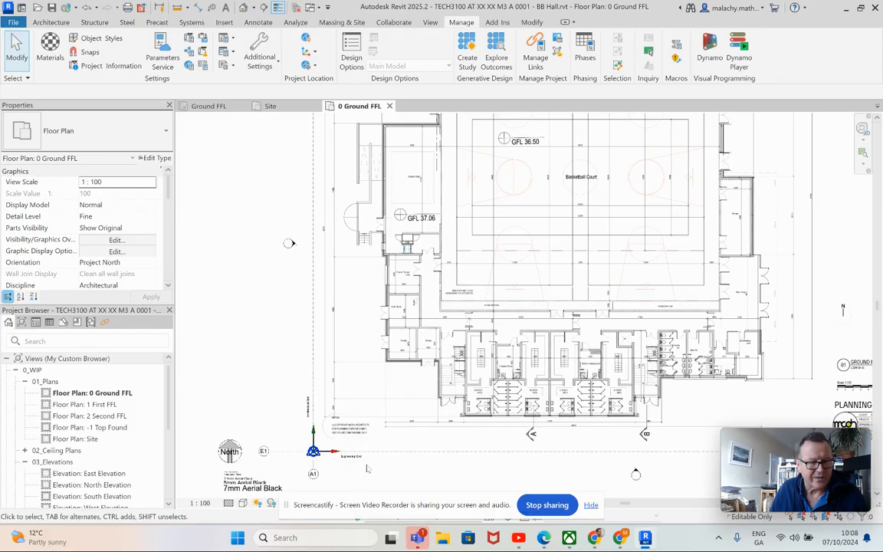
scroll(366, 468, "down", 3)
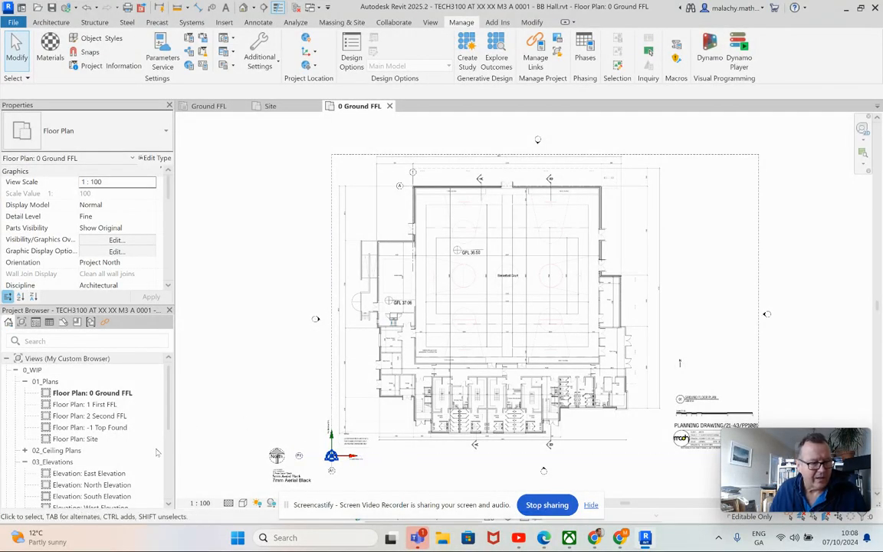
double_click(89, 473)
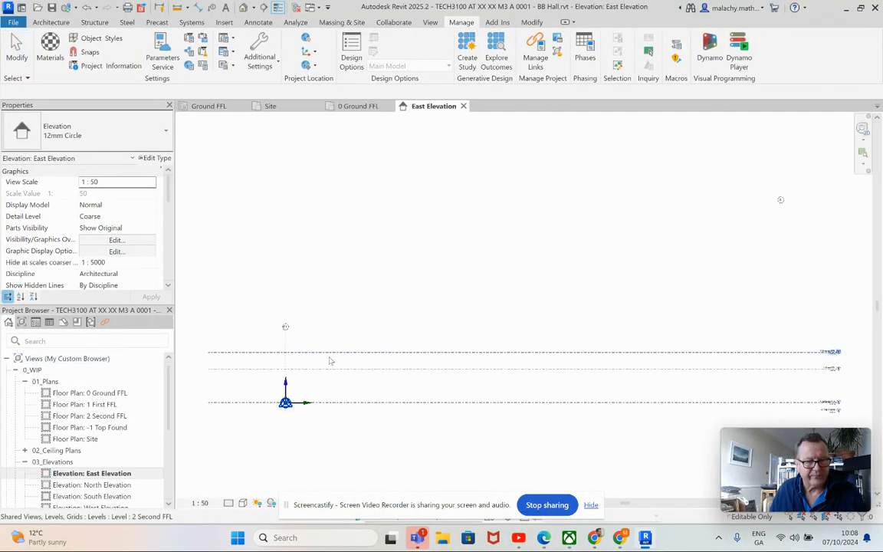
scroll(451, 348, "down", 2)
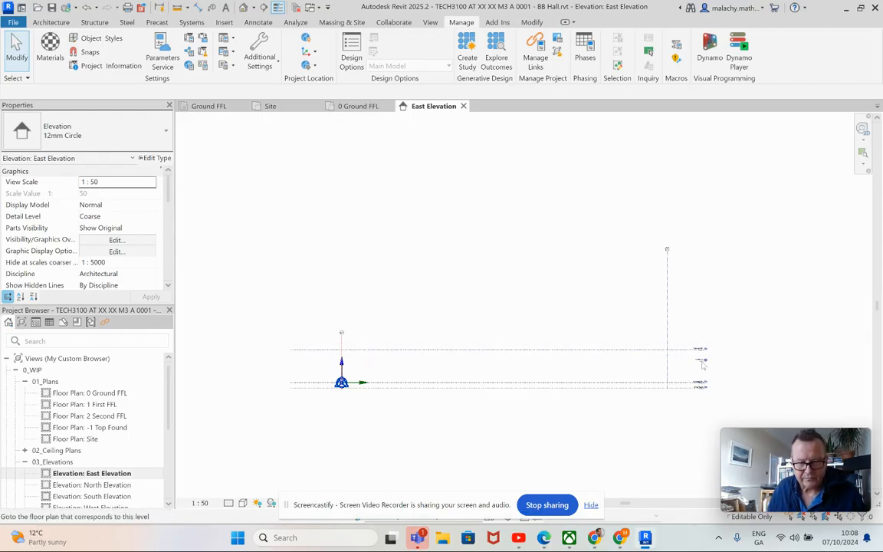
- Open the structural model's East elevation and check the height of its Ground FFL level
left_click(217, 107)
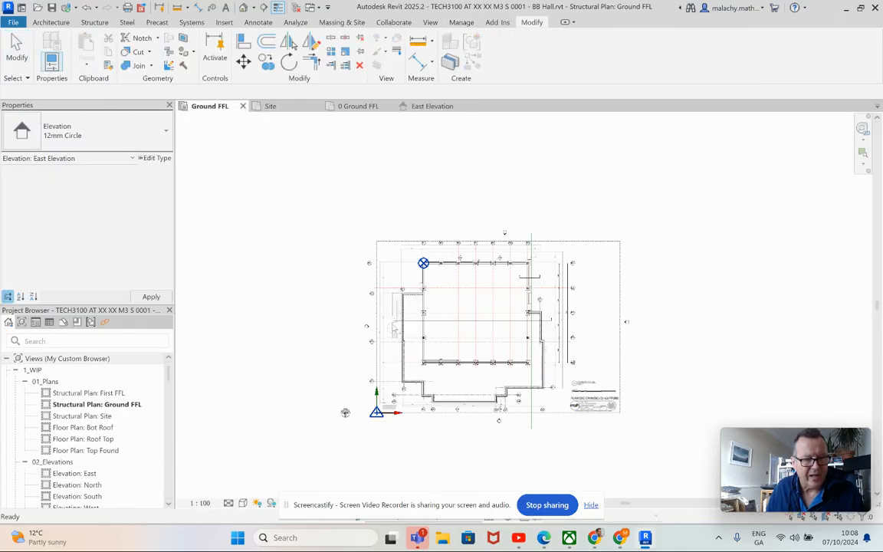
double_click(76, 474)
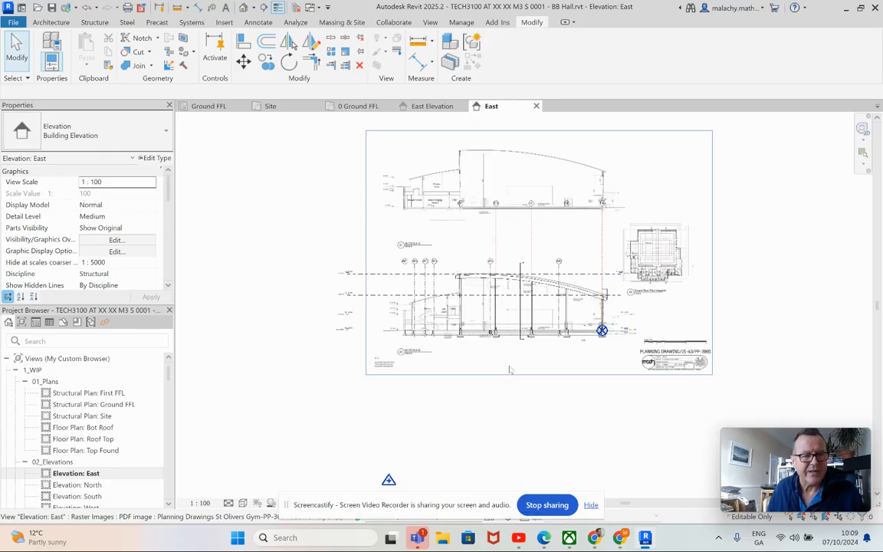
scroll(601, 331, "up", 6)
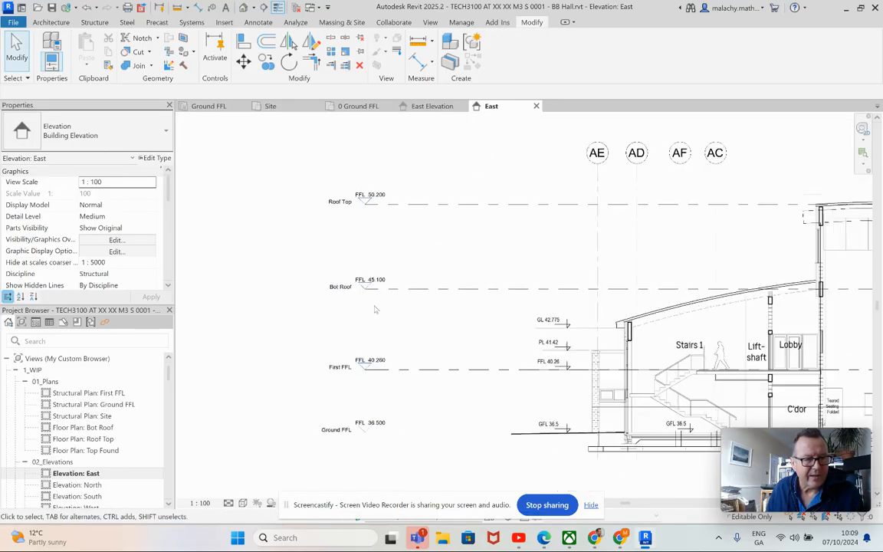
left_click(357, 457)
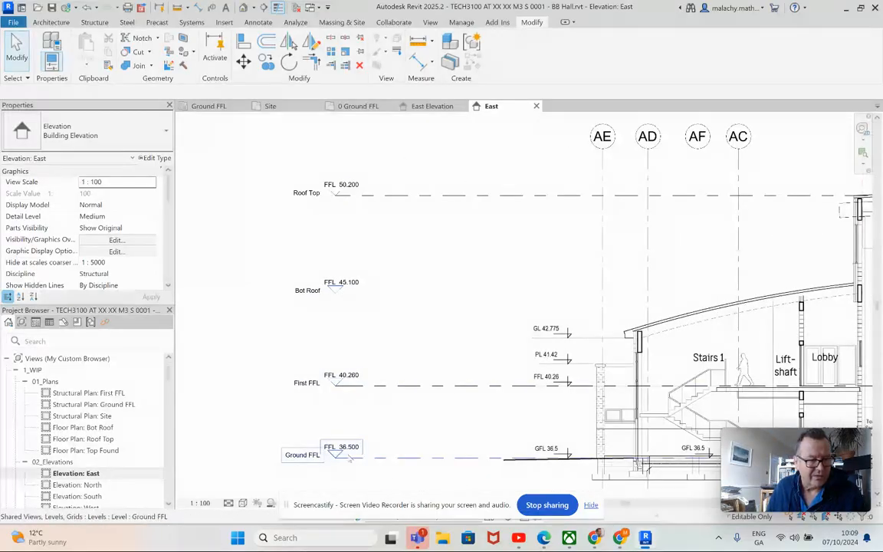
key("Escape")
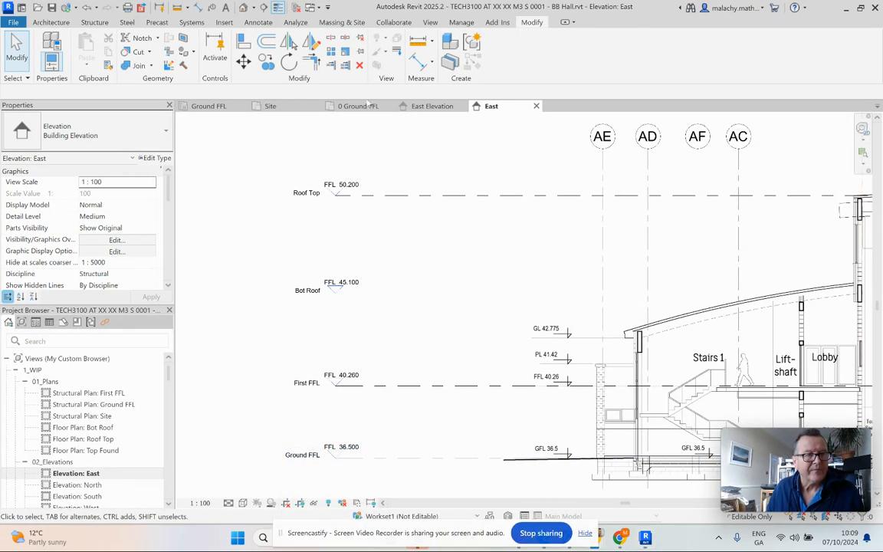
- Set the project base point's elevation to 36500 in the architectural model's East Elevation
left_click(358, 106)
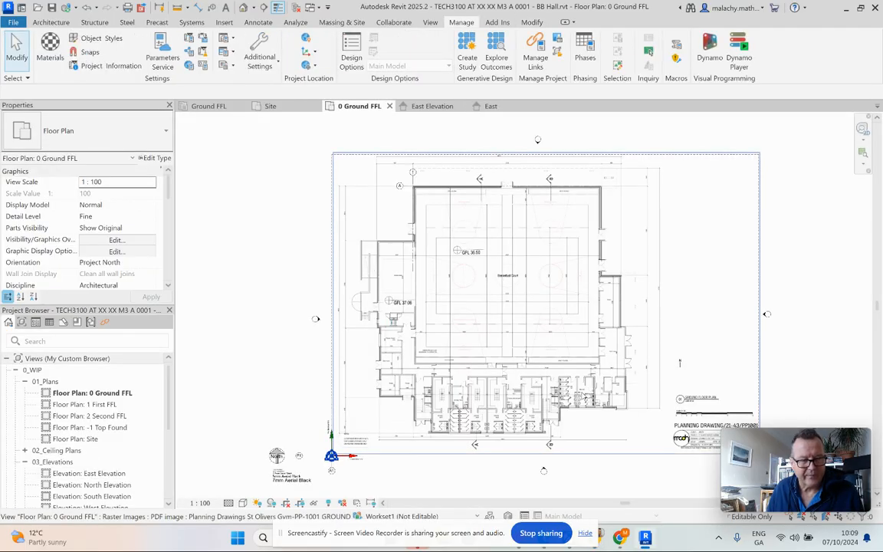
left_click(429, 106)
scroll(697, 396, "up", 6)
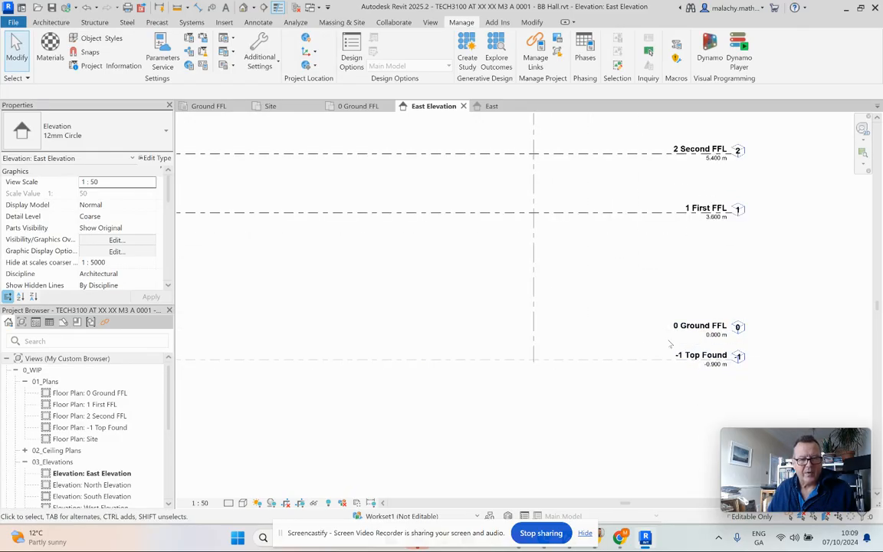
scroll(587, 372, "down", 8)
scroll(587, 371, "down", 1)
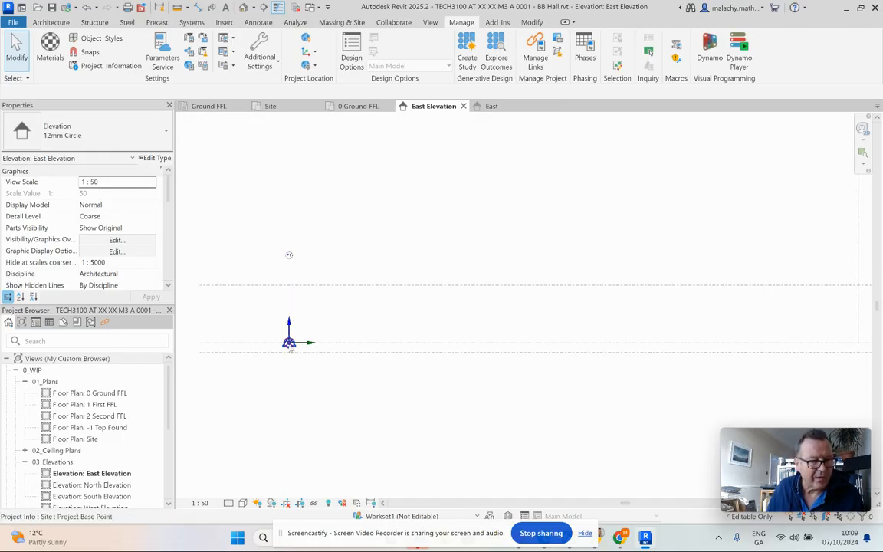
left_click(289, 345)
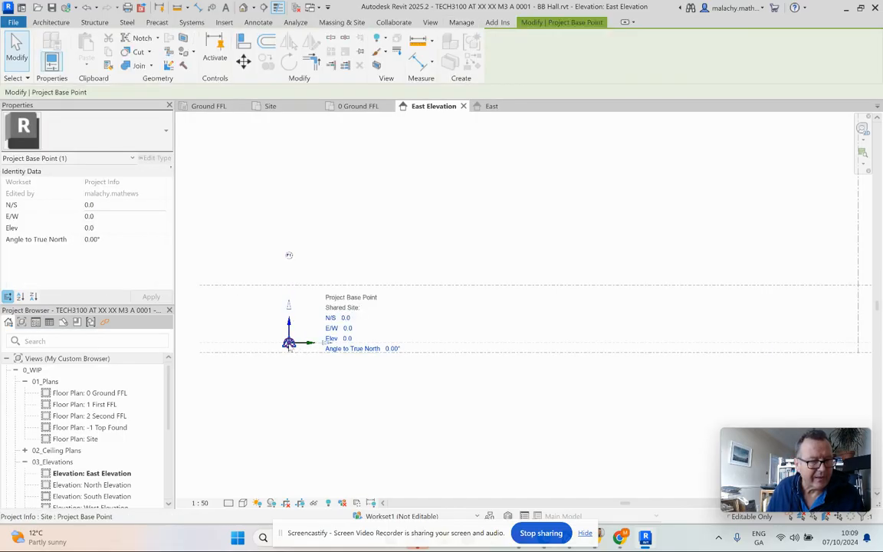
left_click(347, 339)
type("36500")
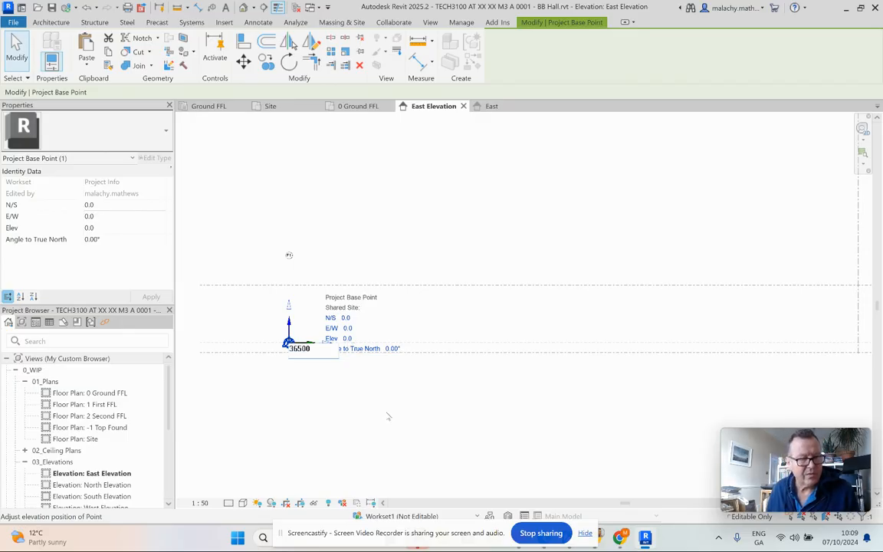
key("Return")
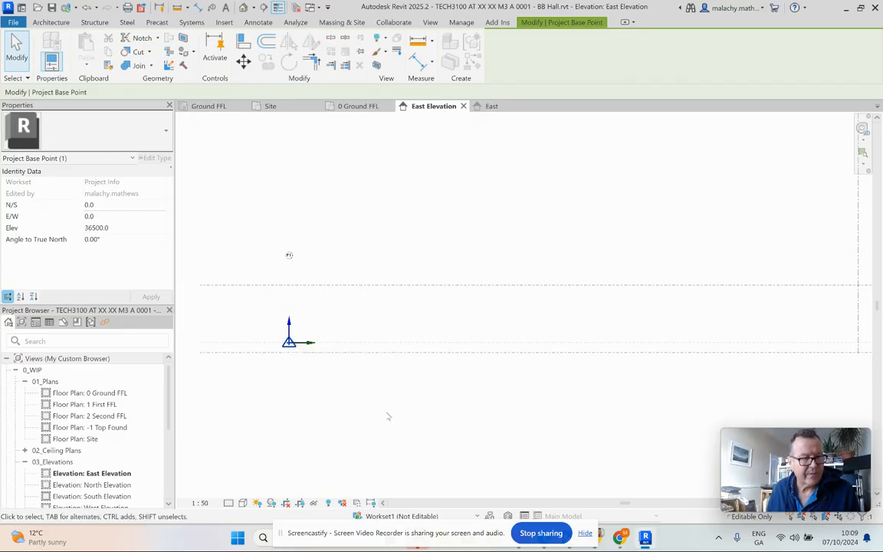
left_click(433, 305)
- Try to set the elevation of the 0 Ground FFL level to 0 in the East Elevation
scroll(595, 404, "up", 6)
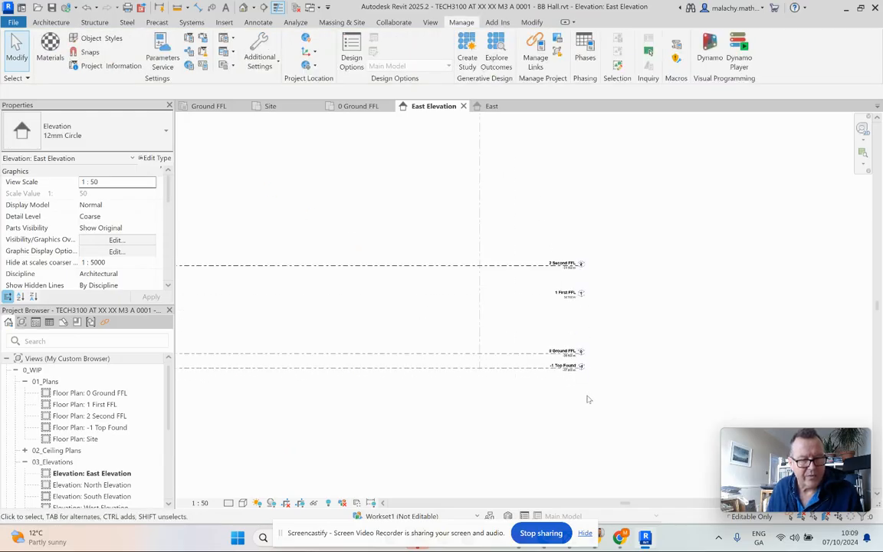
scroll(563, 362, "up", 1)
scroll(562, 361, "up", 3)
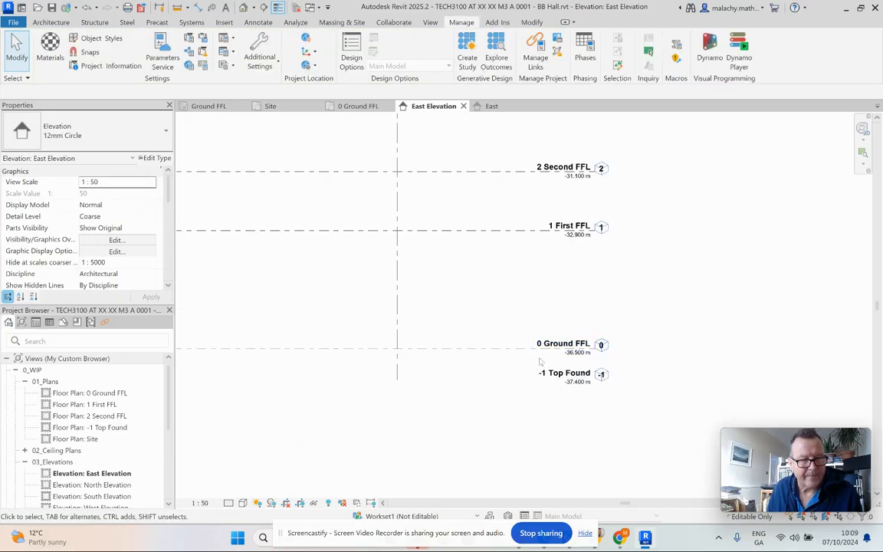
left_click(584, 357)
left_click_drag(582, 357, 584, 356)
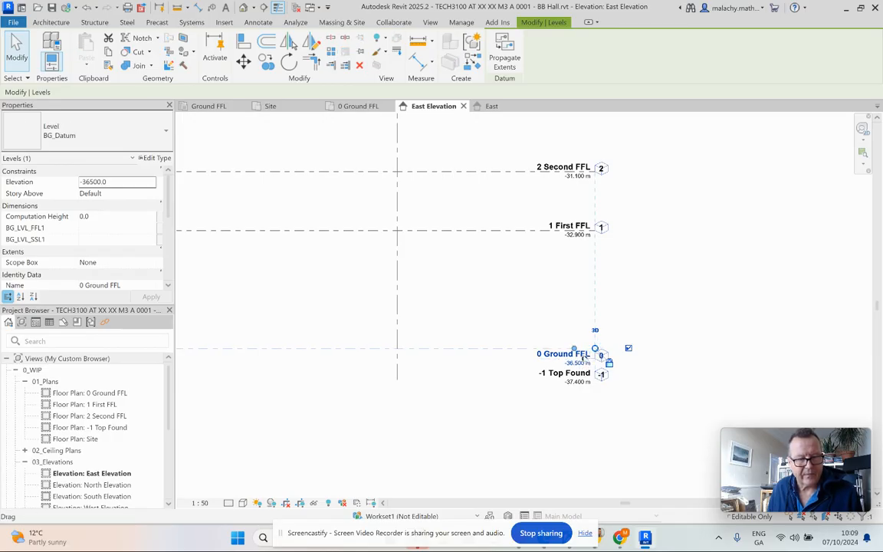
scroll(585, 384, "up", 2)
left_click(569, 350)
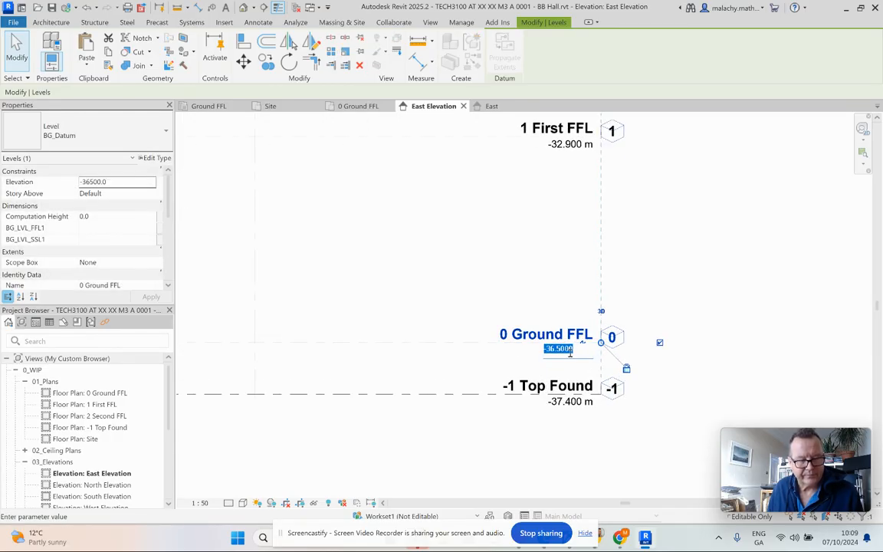
type("0")
key("Return")
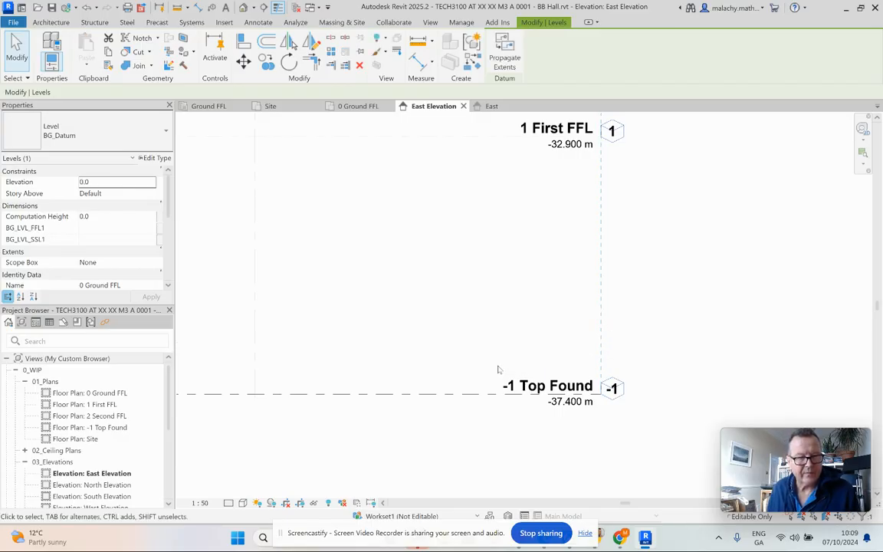
scroll(505, 366, "down", 2)
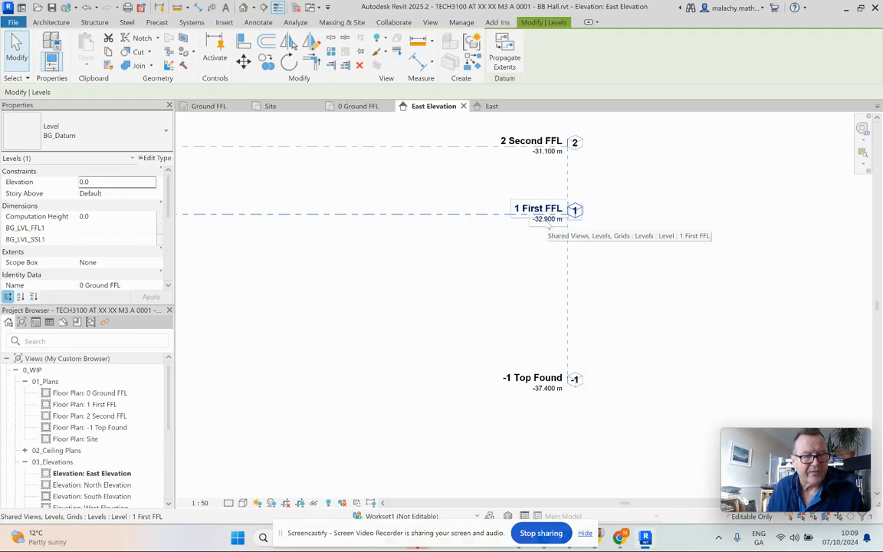
scroll(547, 319, "down", 5)
middle_click_drag(548, 319, 713, 319)
scroll(649, 318, "down", 7)
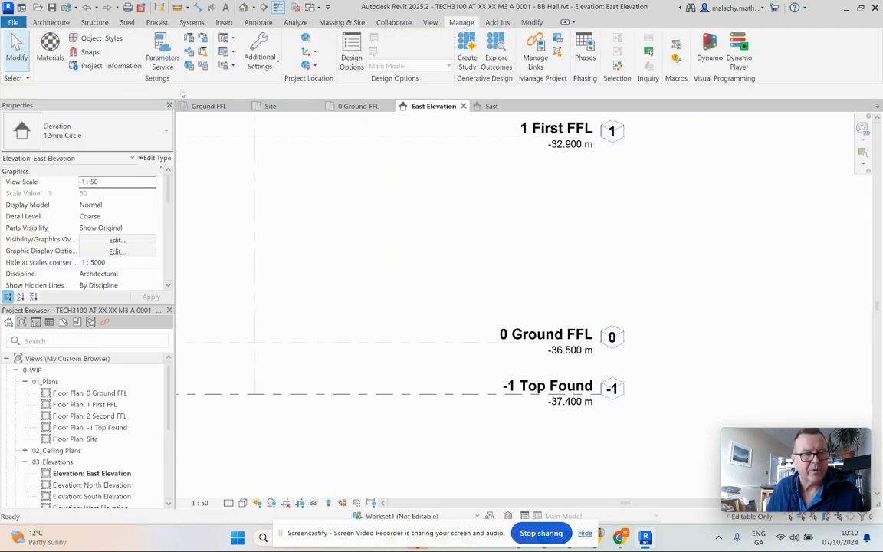
- Move all four levels in the East Elevation vertically up by 36500
scroll(479, 248, "down", 5)
left_click_drag(522, 169, 465, 311)
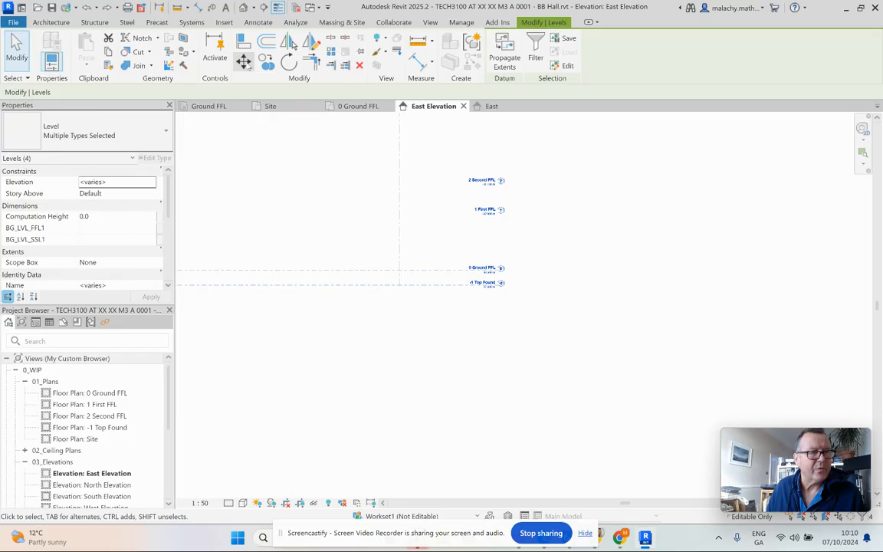
left_click(243, 61)
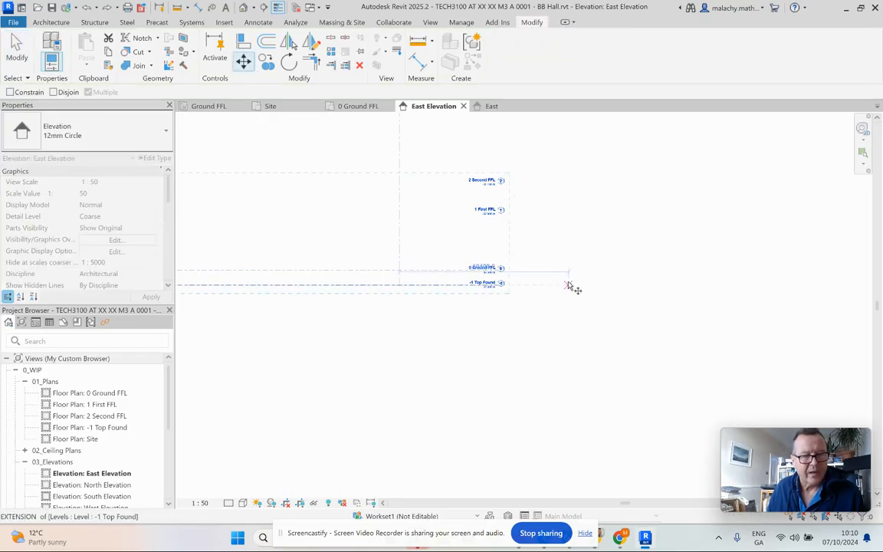
left_click(570, 269)
type("3650")
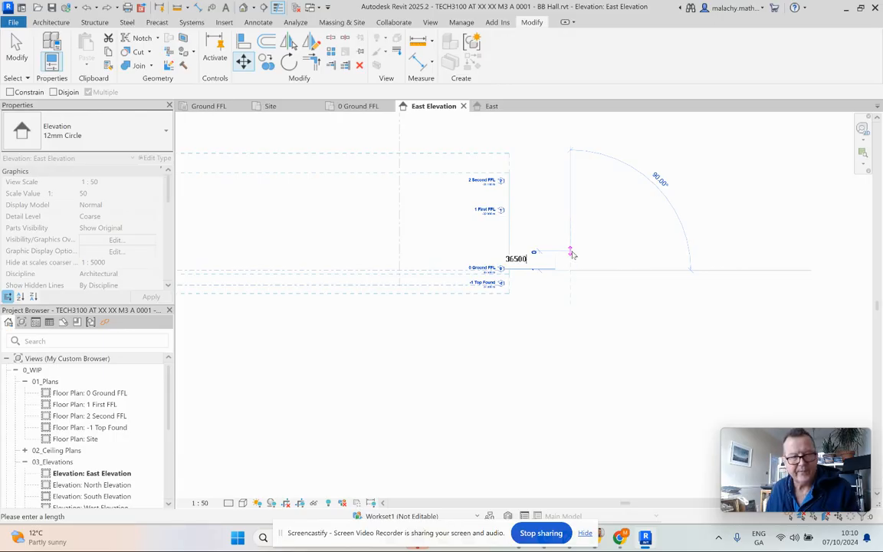
type("0")
key("Return")
scroll(575, 260, "down", 7)
middle_click_drag(575, 259, 576, 294)
scroll(573, 282, "up", 1)
scroll(560, 262, "up", 3)
middle_click_drag(507, 164, 527, 241)
scroll(526, 241, "up", 5)
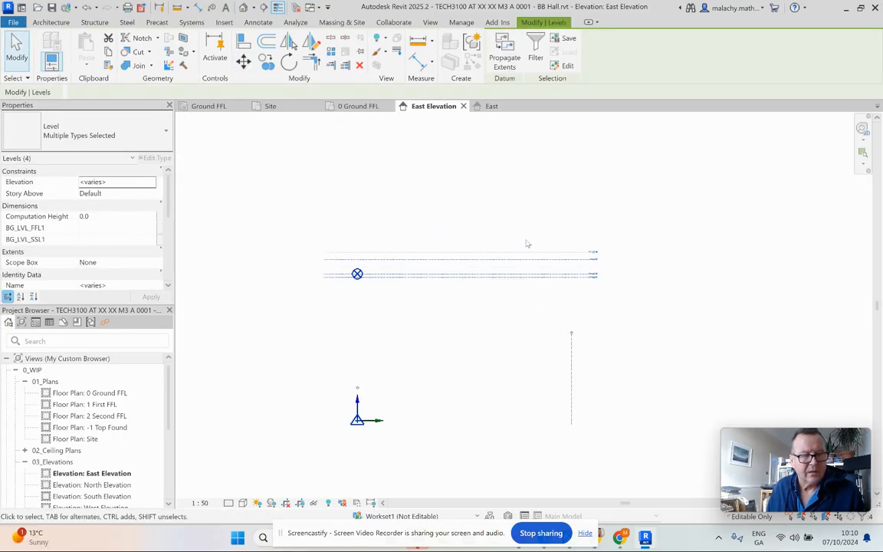
scroll(506, 284, "up", 5)
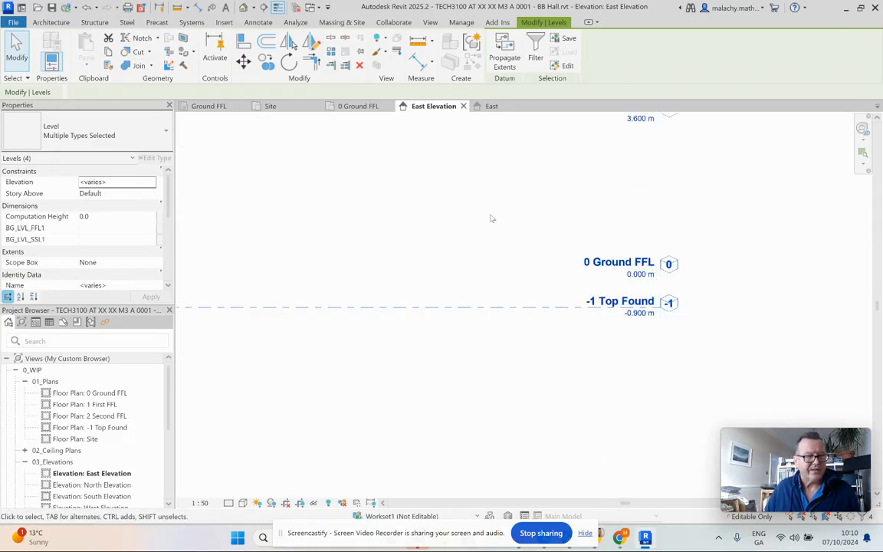
left_click(535, 335)
- Change the Elevation Base of the 0 Ground FFL level's BG_Datum type to Survey Point
left_click(522, 269)
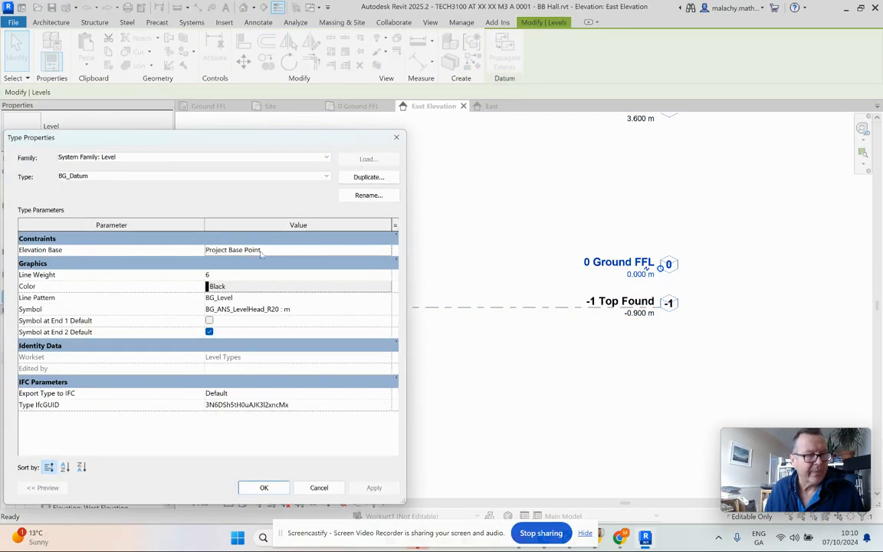
left_click(387, 251)
left_click(230, 271)
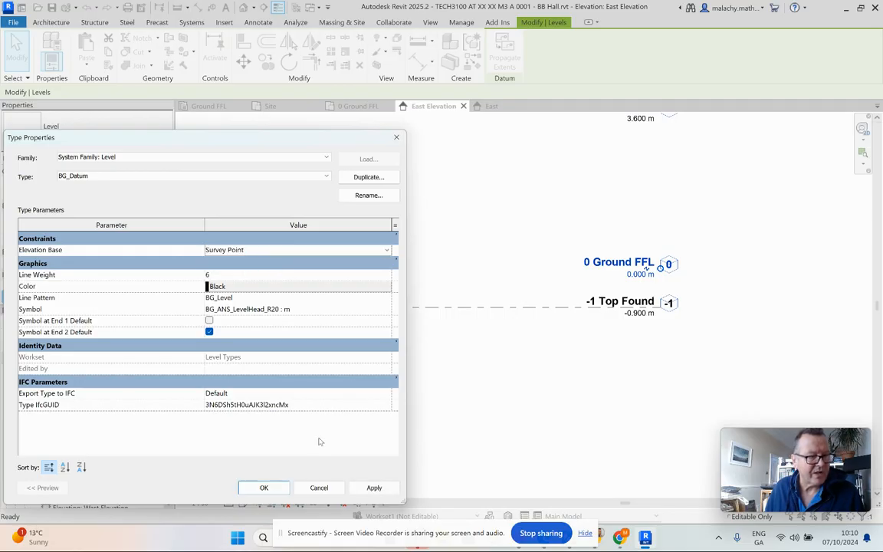
left_click(373, 487)
left_click(263, 487)
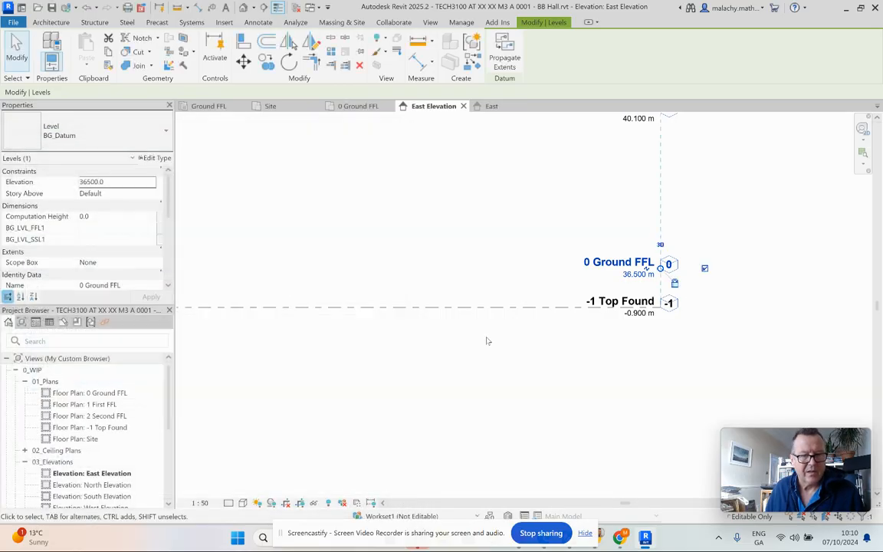
- Delete the 1 First FFL, 2 Second FFL and -1 Top Found levels together with their associated views
scroll(647, 288, "down", 5)
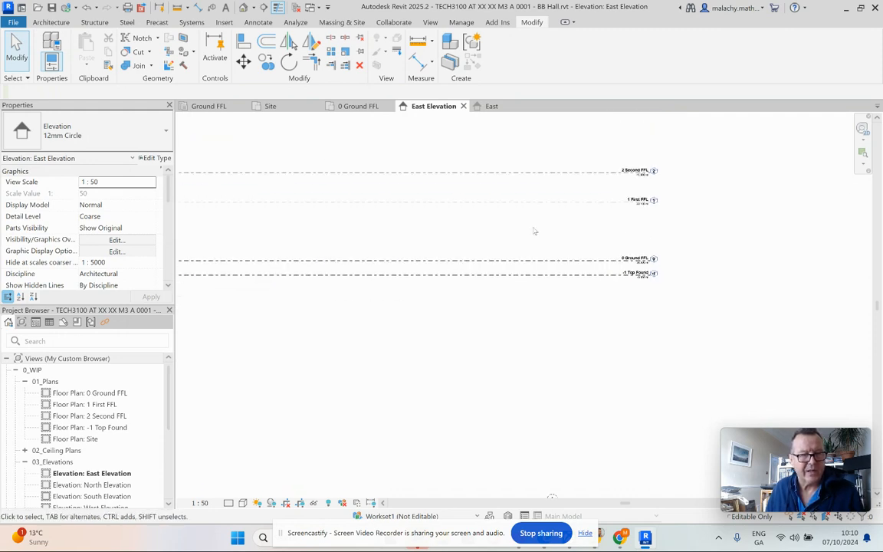
left_click(531, 203)
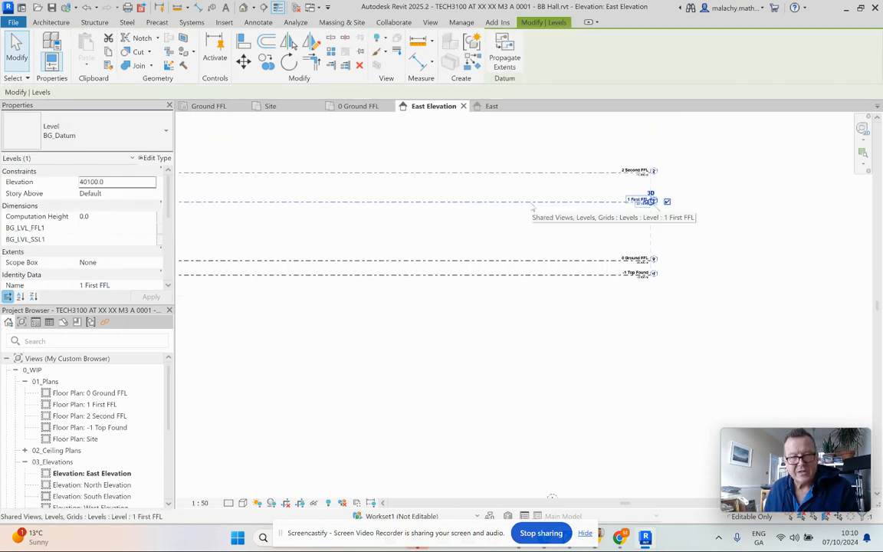
left_click(484, 306)
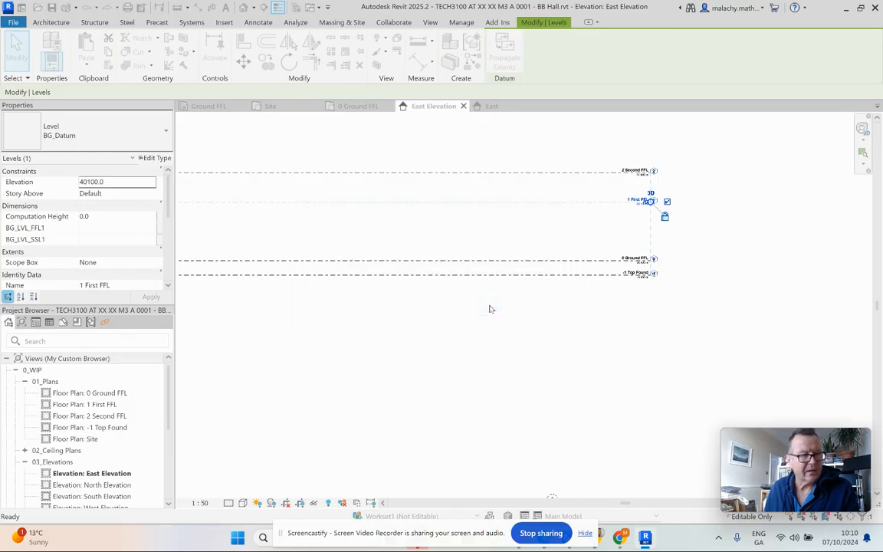
left_click(550, 174)
key("Delete")
left_click(493, 312)
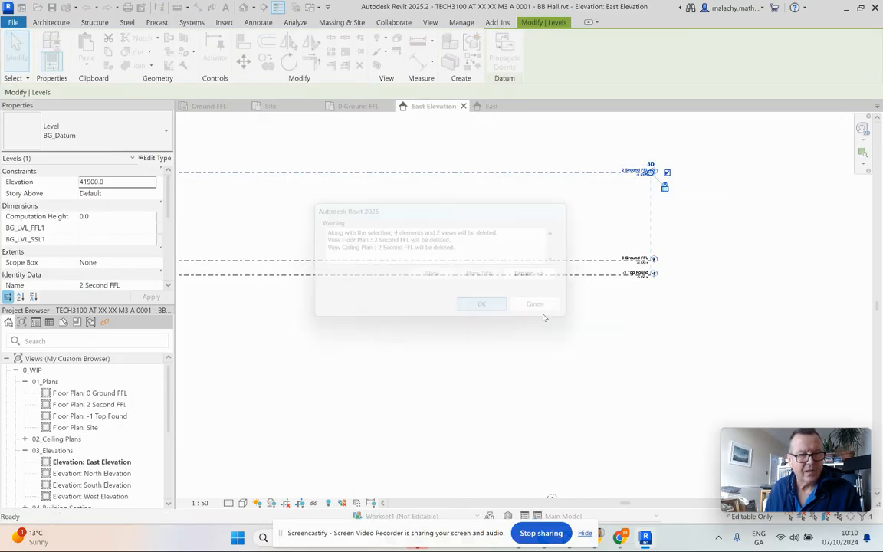
left_click(578, 276)
key("Delete")
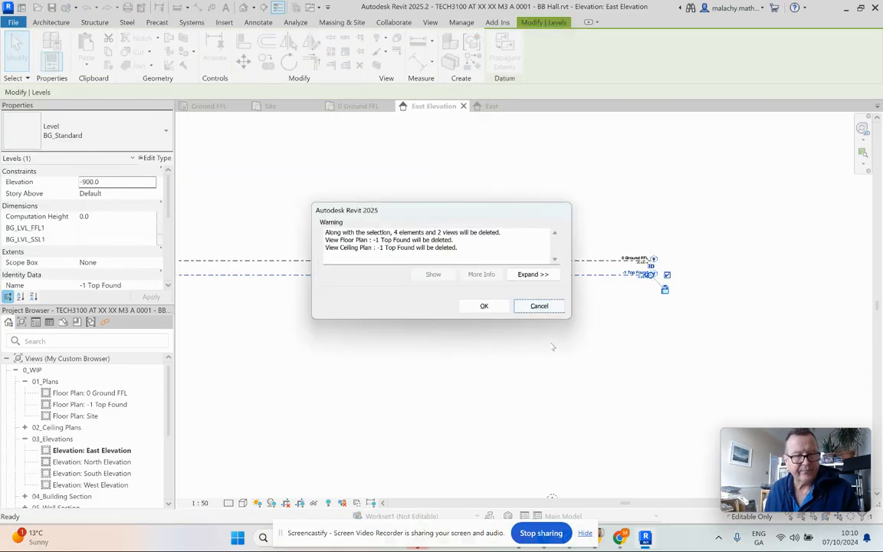
left_click(486, 306)
- Extend the upper end of grid A above the 0 Ground FFL level in the East Elevation
scroll(497, 345, "down", 5)
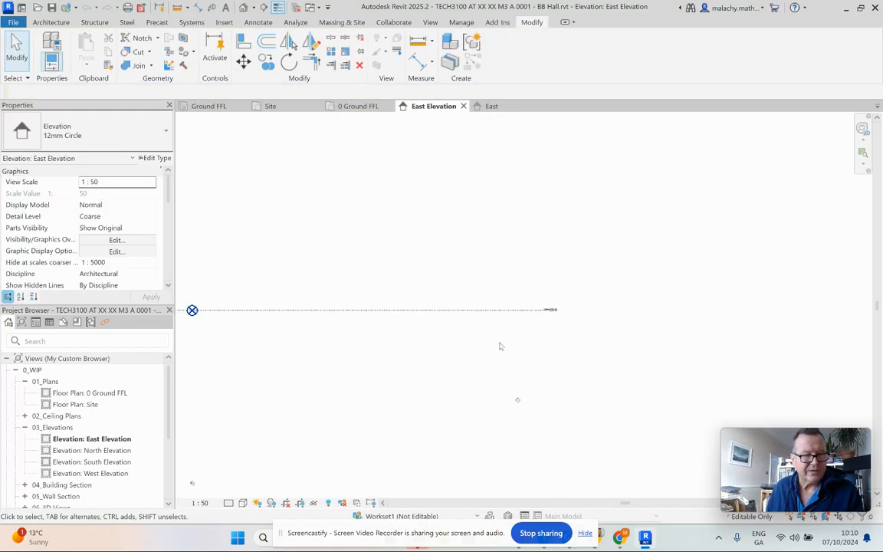
scroll(554, 360, "up", 3)
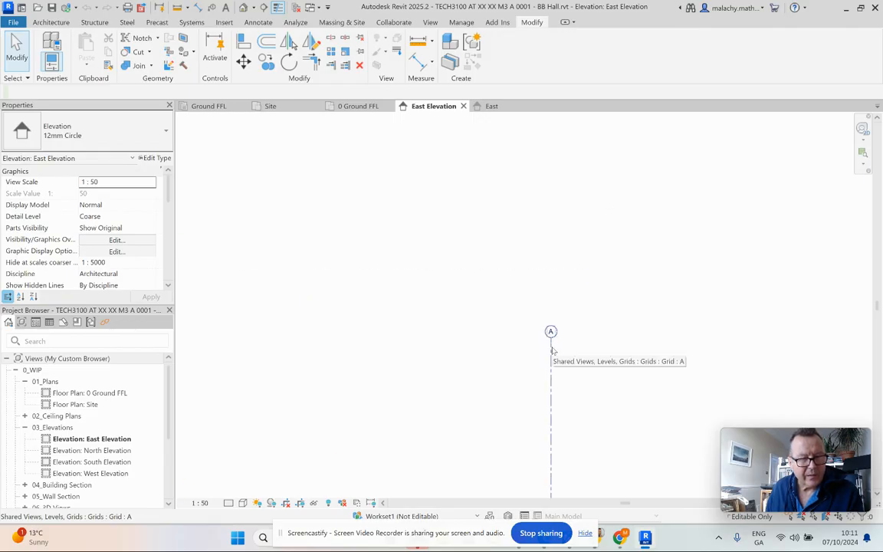
left_click(551, 344)
left_click_drag(551, 343, 560, 128)
left_click(626, 211)
scroll(642, 235, "down", 2)
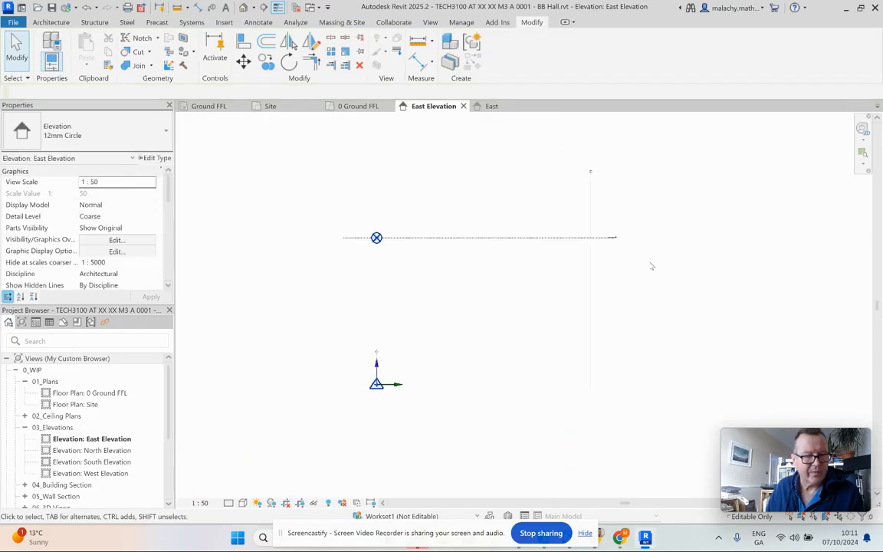
- Open the North Elevation and extend the upper end of grid A1 above the 0 Ground FFL level
left_click(109, 451)
double_click(111, 452)
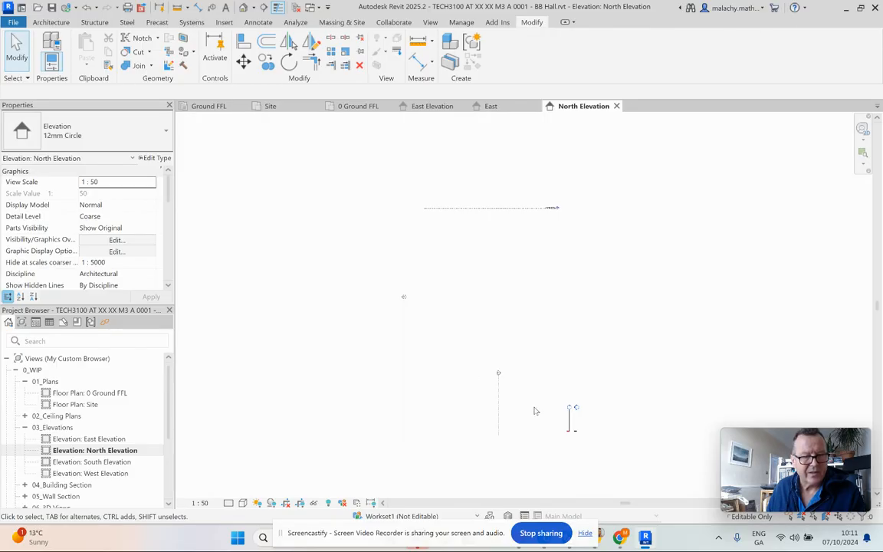
left_click(499, 384)
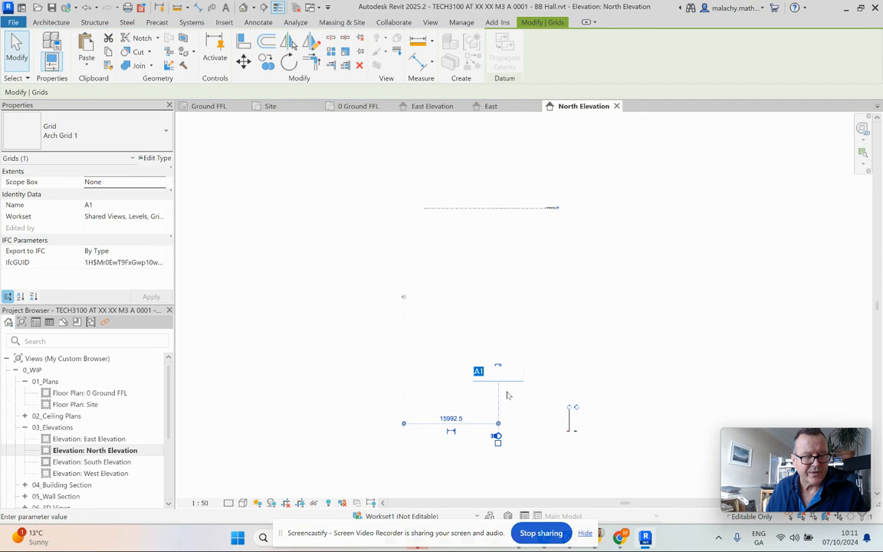
scroll(506, 398, "up", 4)
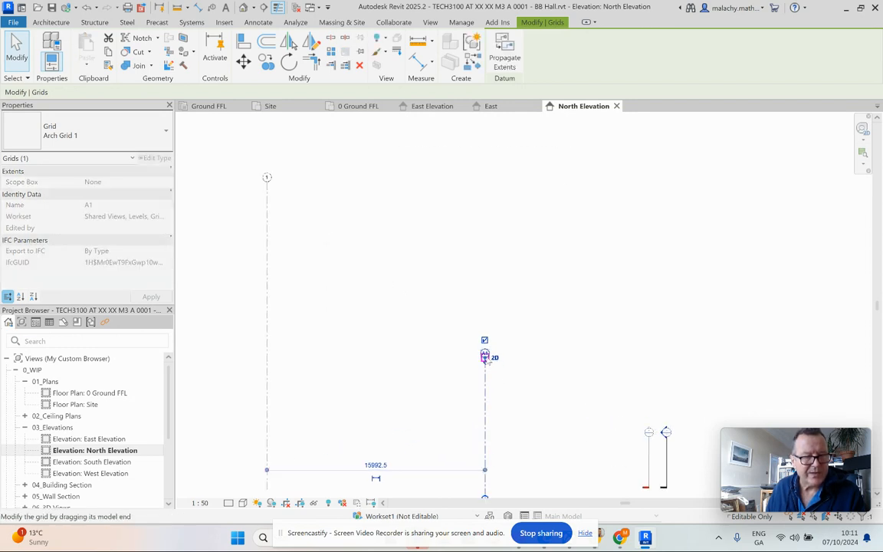
left_click_drag(486, 358, 493, 153)
scroll(496, 295, "down", 5)
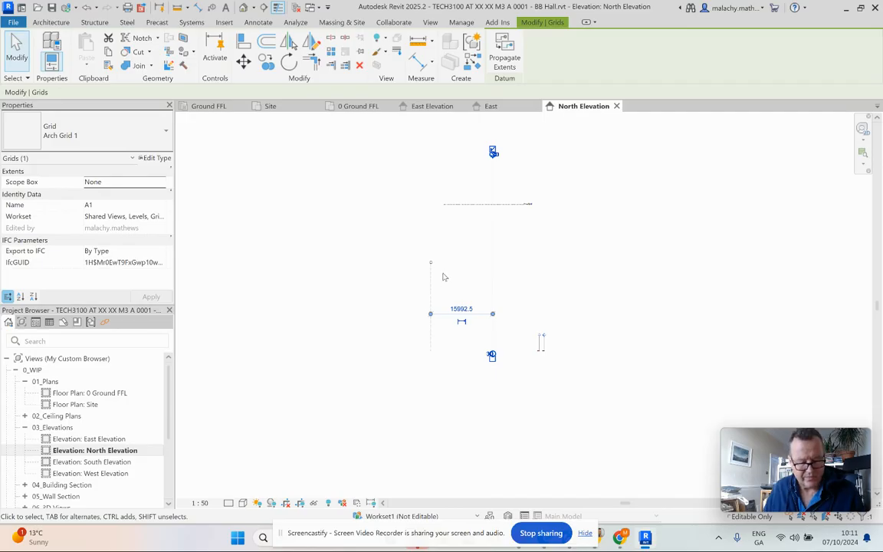
left_click(443, 277)
- Extend the upper end of grid 1 above the 0 Ground FFL level in the North Elevation
left_click(430, 265)
scroll(429, 261, "up", 4)
left_click_drag(426, 255, 420, 122)
scroll(424, 234, "down", 3)
middle_click_drag(430, 229, 443, 350)
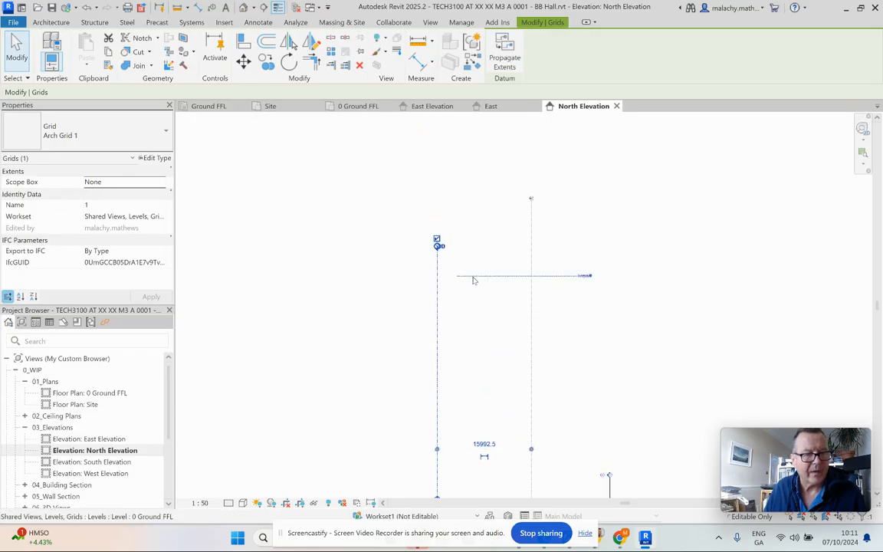
- Show the 0 Ground FFL level's head at its end nearest grid 1 and extend that end beyond the grid
left_click(469, 277)
left_click(469, 298)
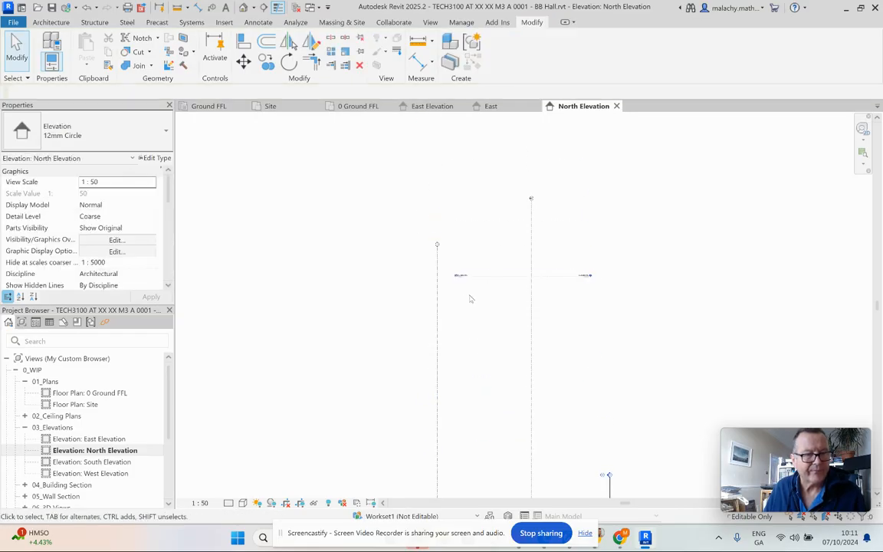
scroll(470, 284, "up", 2)
left_click(460, 276)
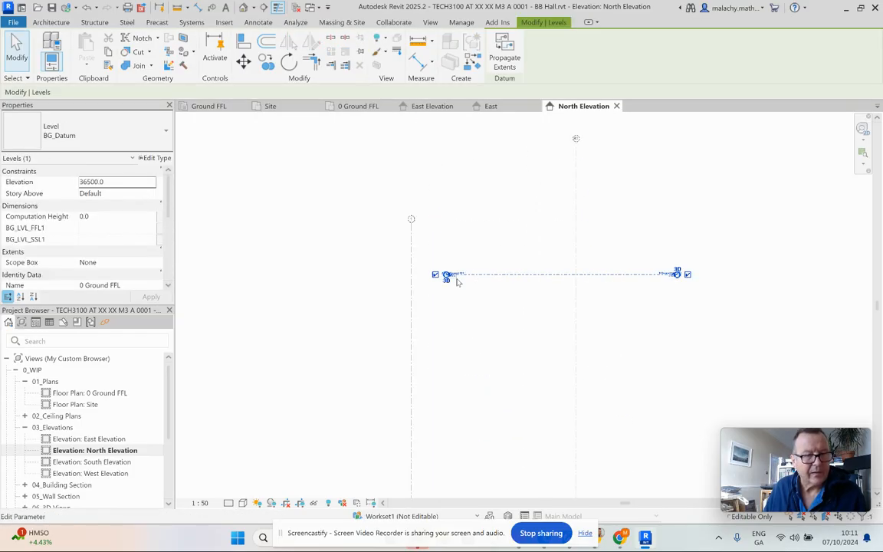
left_click_drag(447, 277, 281, 275)
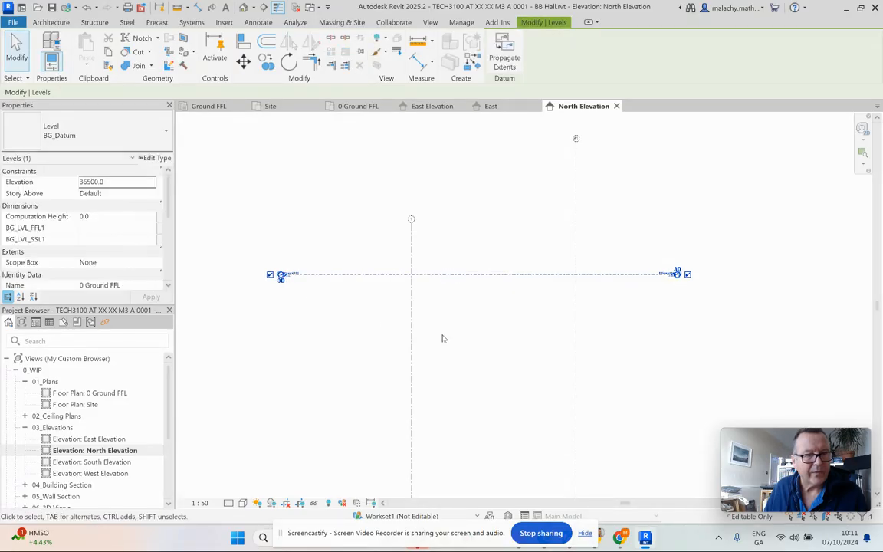
- Raise the upper end of grid 1 further, to nearly the same height as grid A1's head
left_click(411, 246)
left_click_drag(412, 221, 411, 153)
left_click(461, 210)
- Shorten grid A1 by raising its lower end to just below the 0 Ground FFL level
scroll(467, 232, "down", 5)
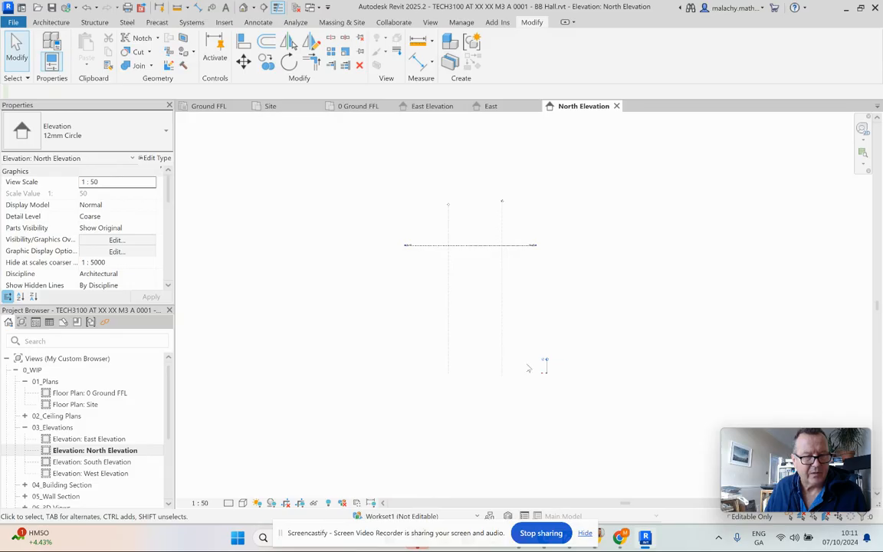
left_click(450, 332)
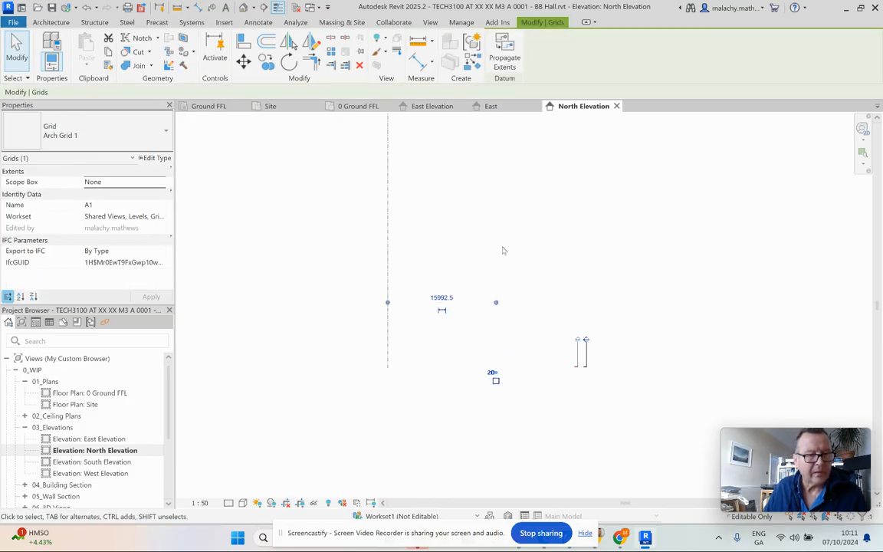
left_click(493, 372)
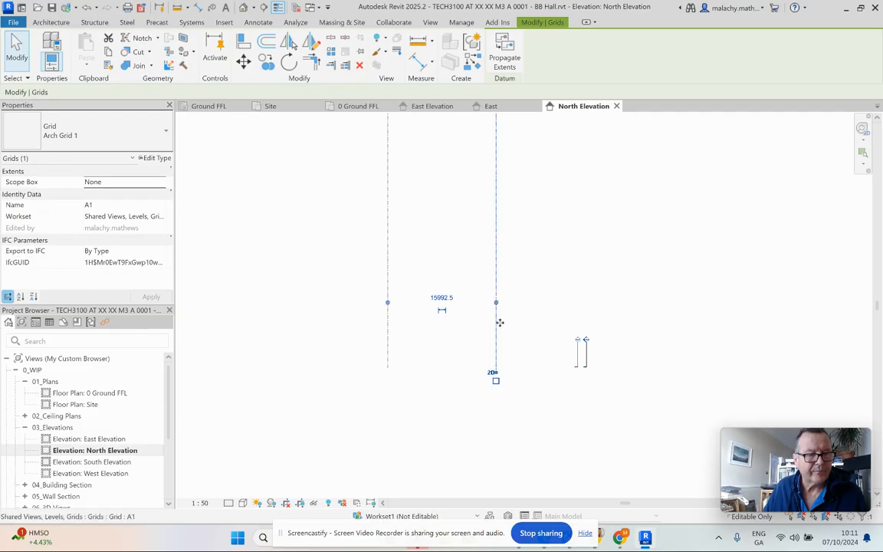
scroll(494, 373, "up", 4)
left_click_drag(499, 371, 512, 221)
scroll(507, 251, "down", 6)
left_click_drag(510, 141, 512, 139)
scroll(529, 158, "down", 1)
middle_click_drag(531, 160, 531, 252)
- Shorten grid 1 by raising its lower end to just below the 0 Ground FFL level
left_click(449, 286)
scroll(447, 358, "up", 6)
left_click_drag(447, 359, 456, 157)
scroll(450, 295, "down", 6)
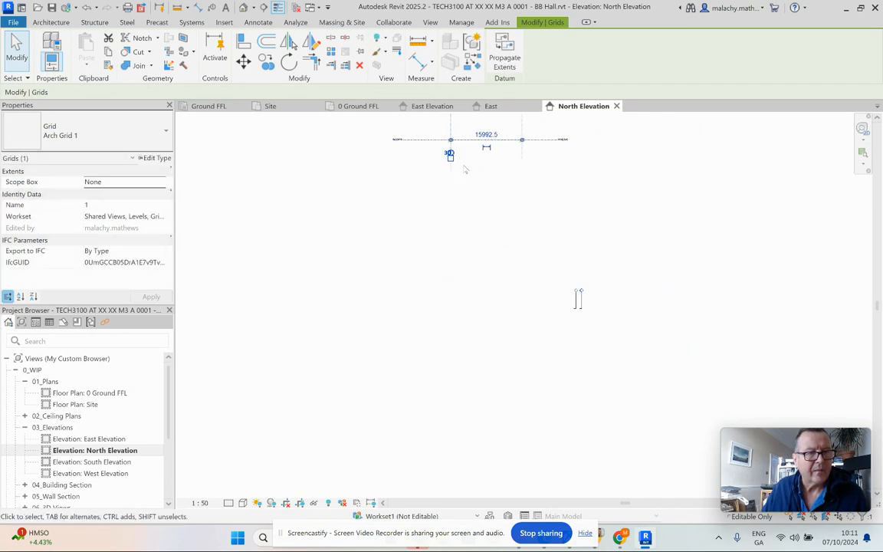
left_click(479, 196)
- Examine the adjusted grids and the markers below them in the North Elevation, and look through the project's list of views
scroll(477, 256, "down", 4)
middle_click_drag(480, 304, 477, 322)
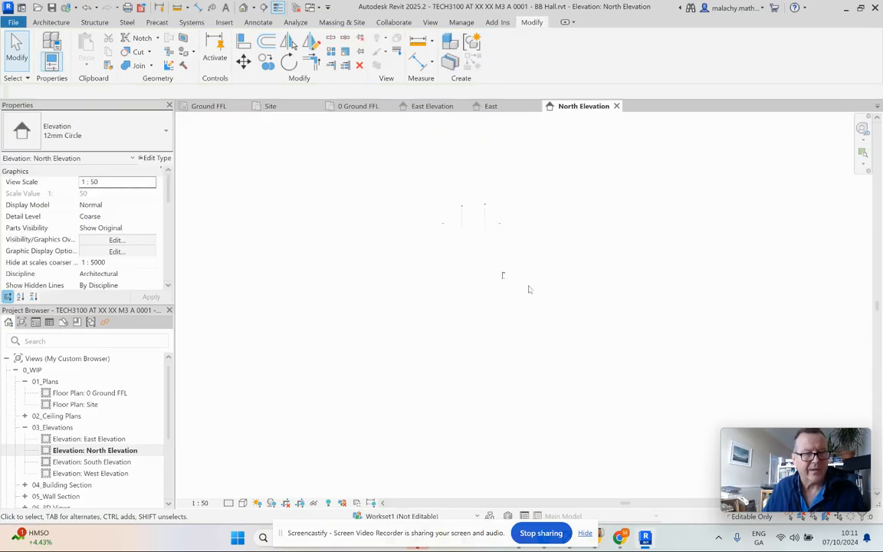
scroll(498, 281, "down", 3)
scroll(506, 267, "up", 3)
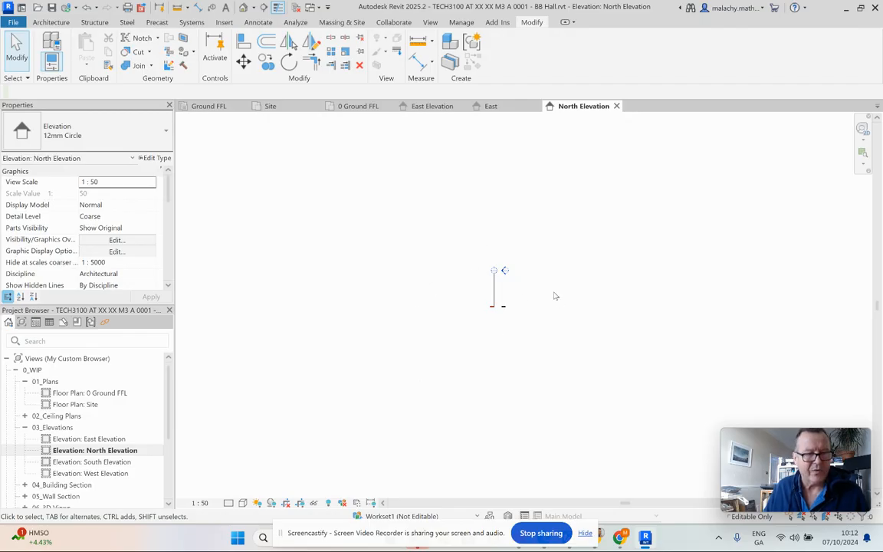
scroll(99, 439, "down", 5)
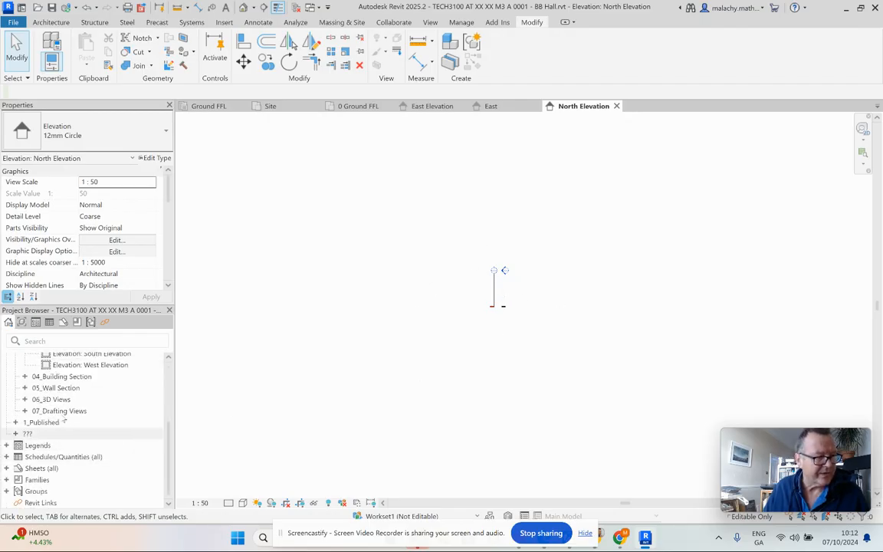
scroll(335, 414, "up", 2)
scroll(338, 414, "up", 5)
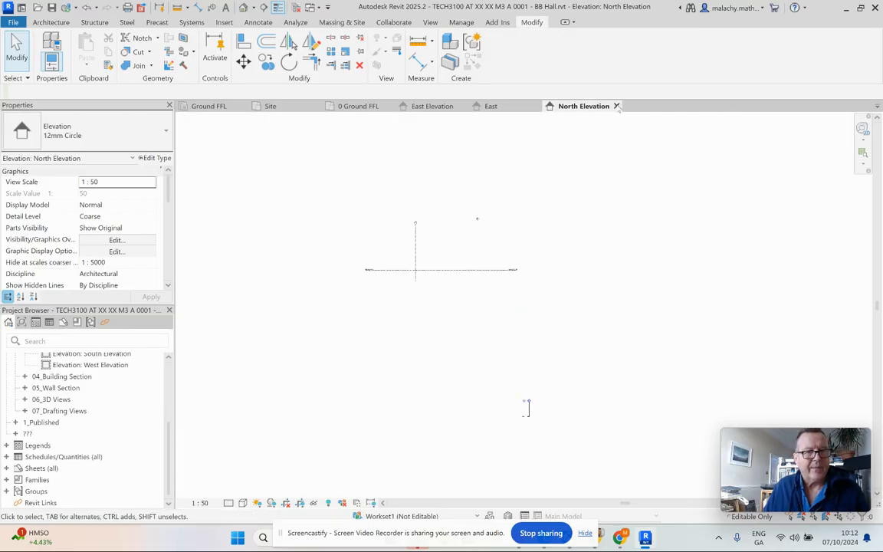
- Close the North Elevation and check the survey point's coordinates in the East Elevation
left_click(616, 106)
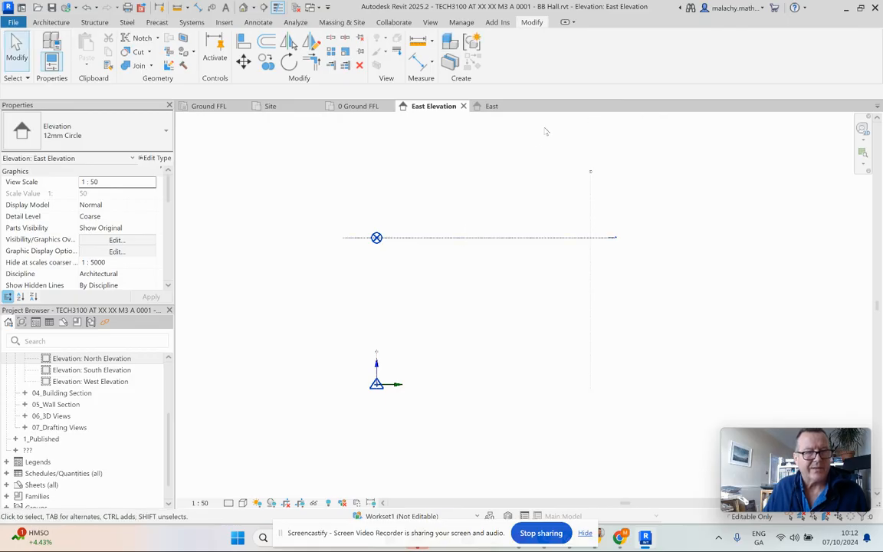
left_click(378, 387)
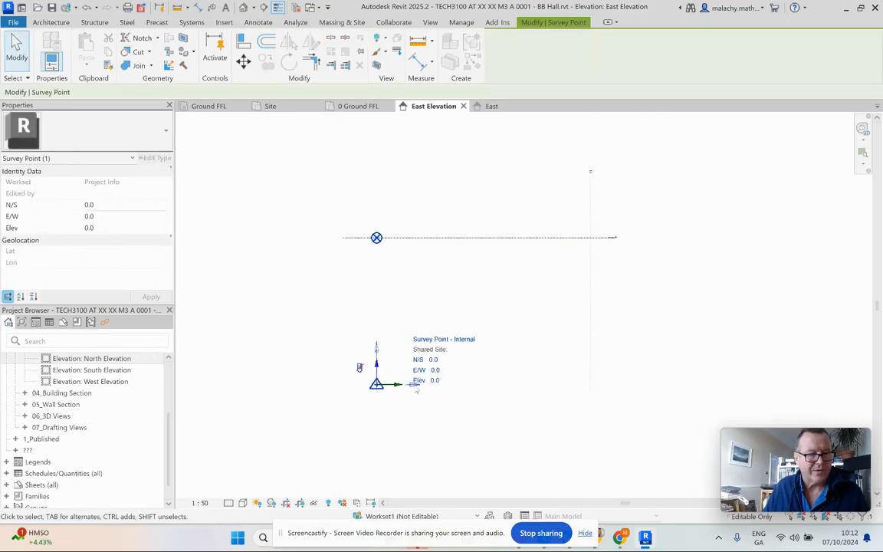
left_click(474, 146)
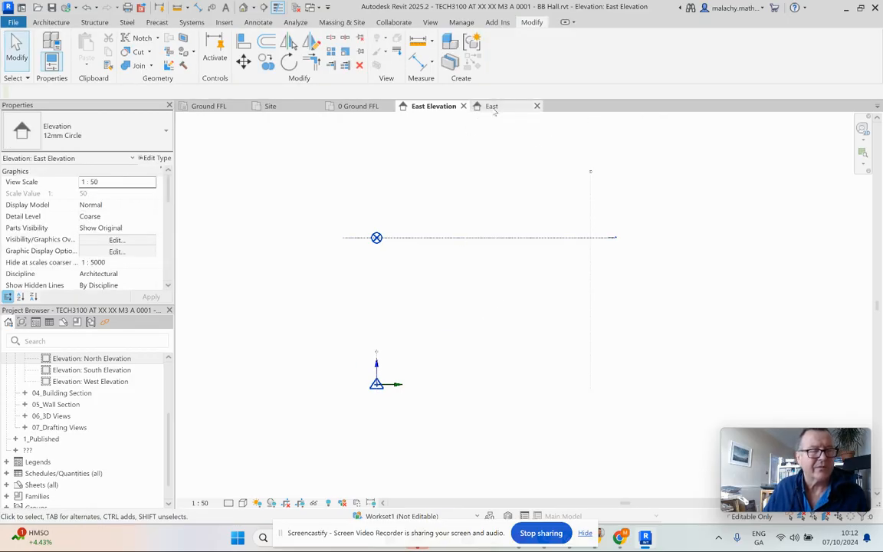
- Look at the Site plan, close the Ground FFL and Site views, and return to the 0 Ground FFL plan
left_click(359, 106)
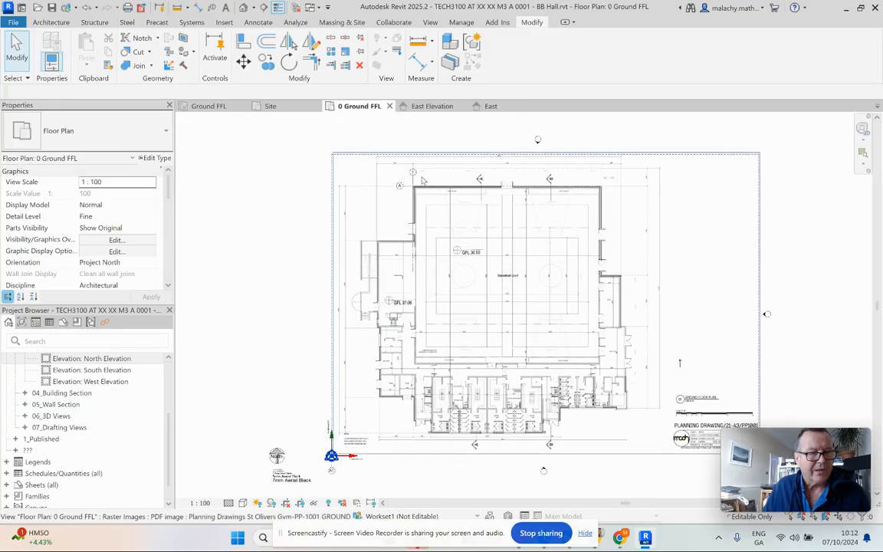
scroll(101, 418, "up", 3)
double_click(76, 403)
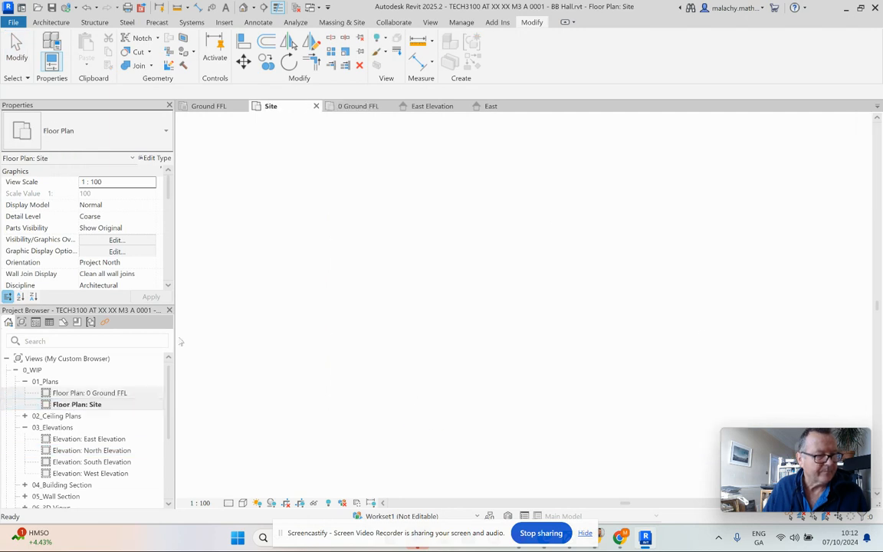
scroll(303, 283, "down", 1)
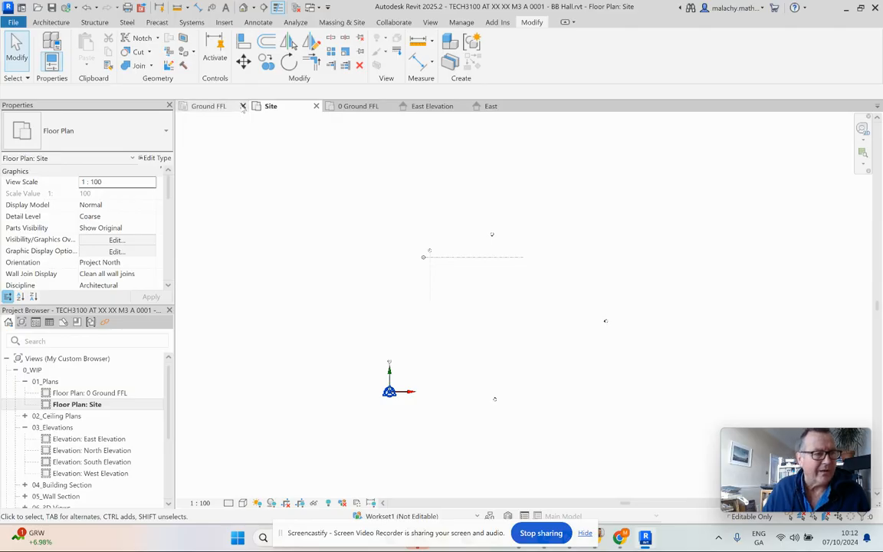
left_click(243, 106)
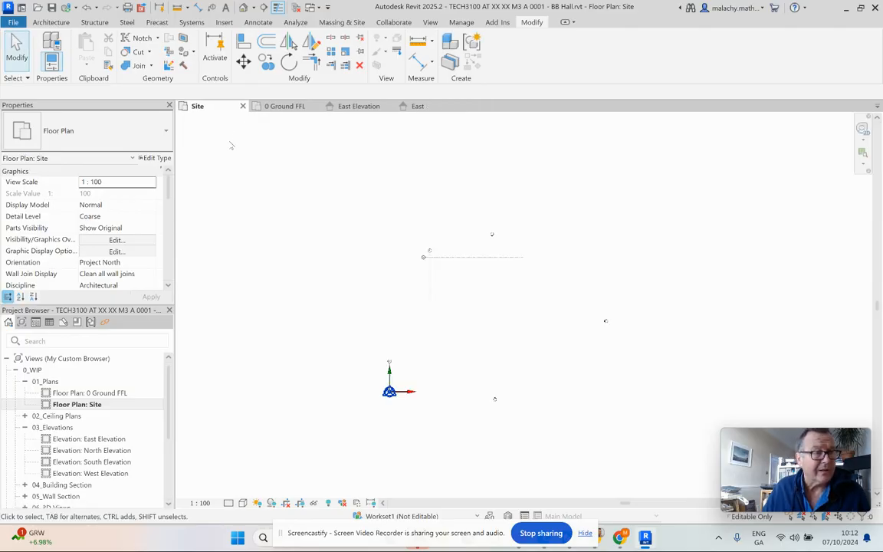
left_click(242, 105)
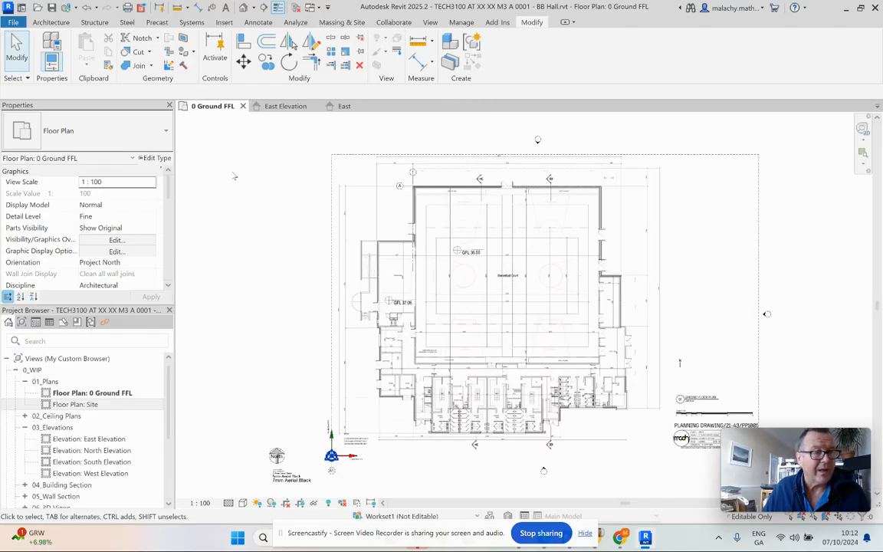
scroll(311, 209, "down", 3)
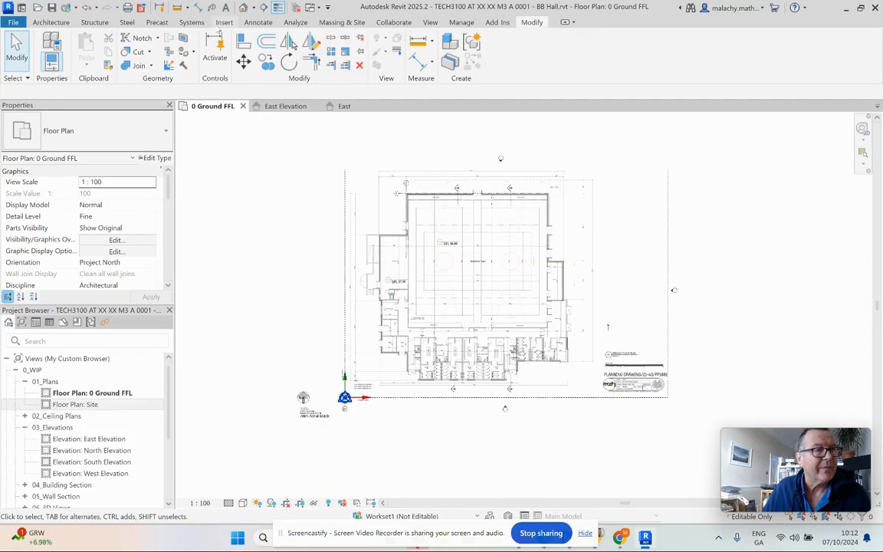
- Start linking a Revit model and browse from 3rd Year BIM_Revit Models through Project Files to the 2024 TDS Model-BB Hall folder
left_click(222, 22)
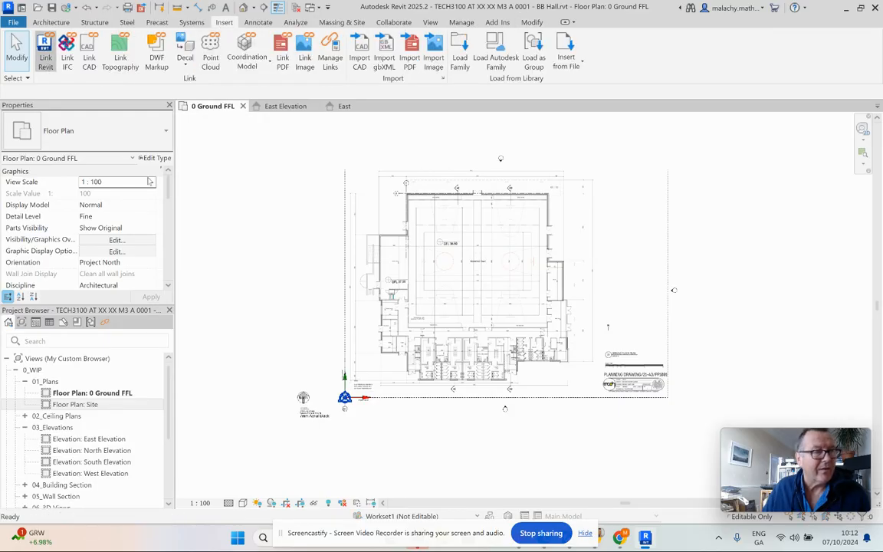
left_click(46, 53)
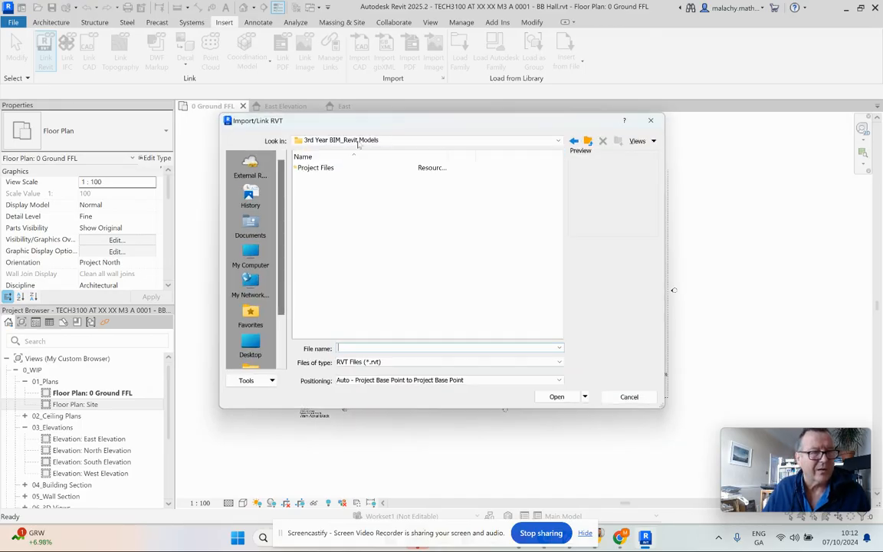
left_click(358, 141)
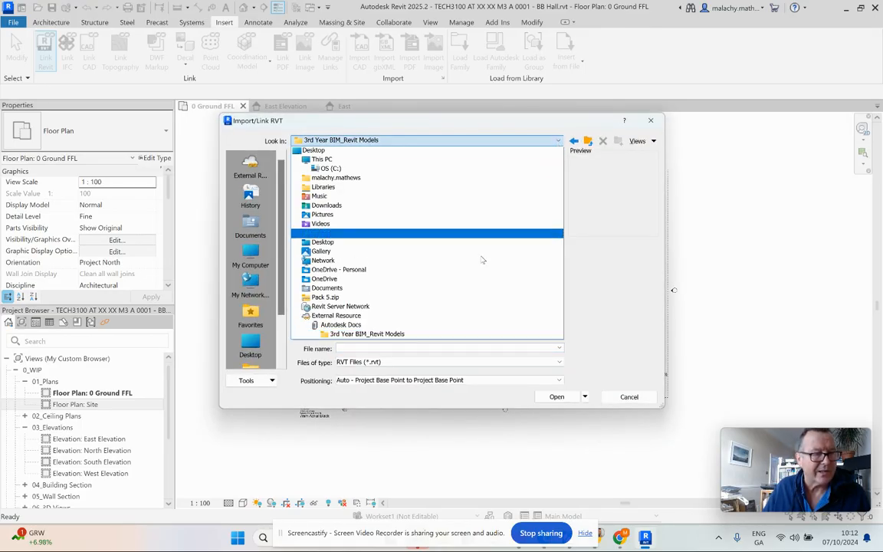
left_click(358, 334)
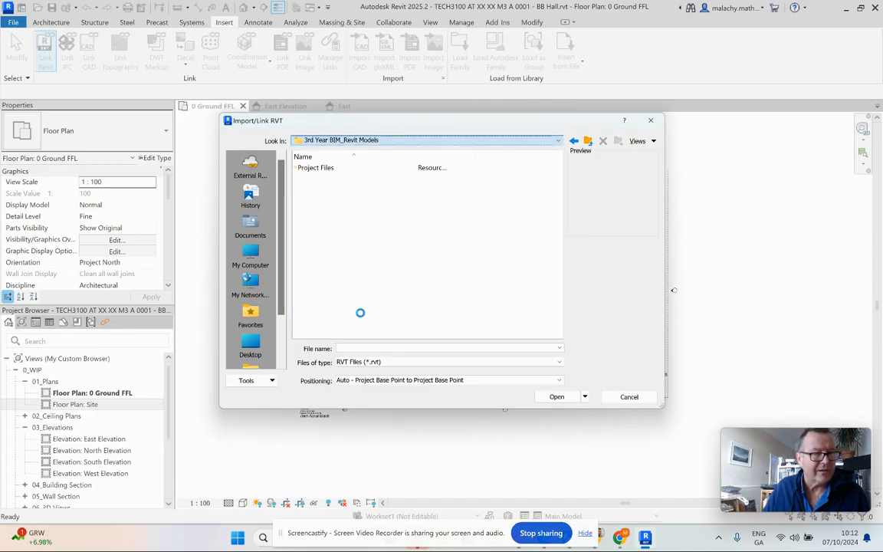
double_click(323, 169)
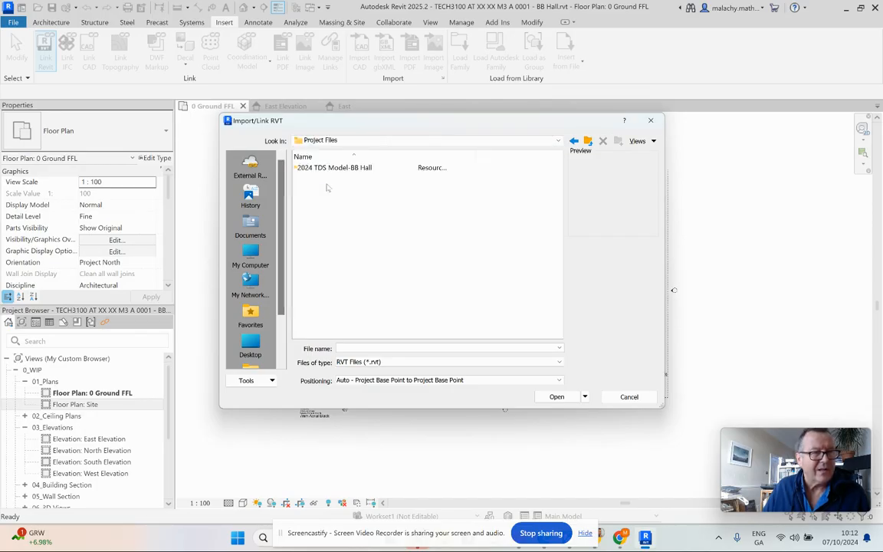
double_click(331, 169)
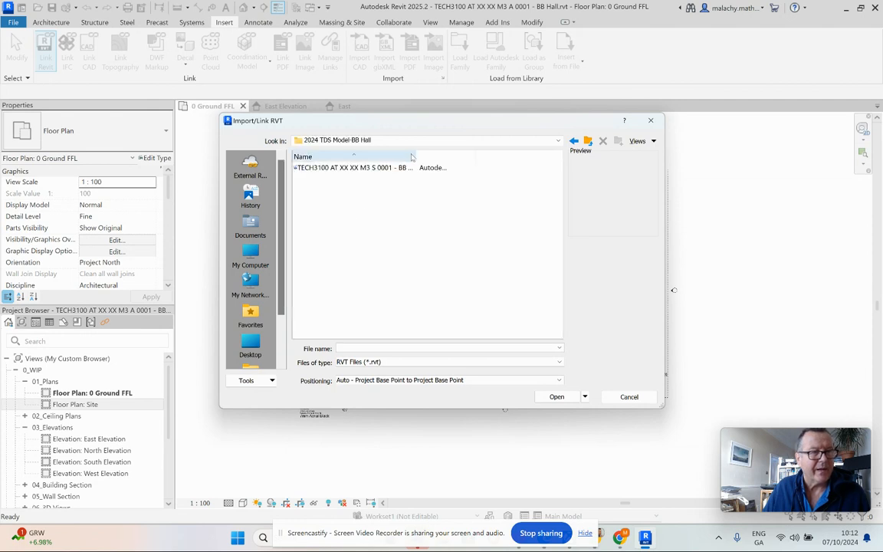
- Link TECH3100 AT XX XX M3 S 0001 - BB Hall.rvt with Auto - Internal Origin to Internal Origin positioning
left_click_drag(416, 153, 460, 152)
left_click(366, 168)
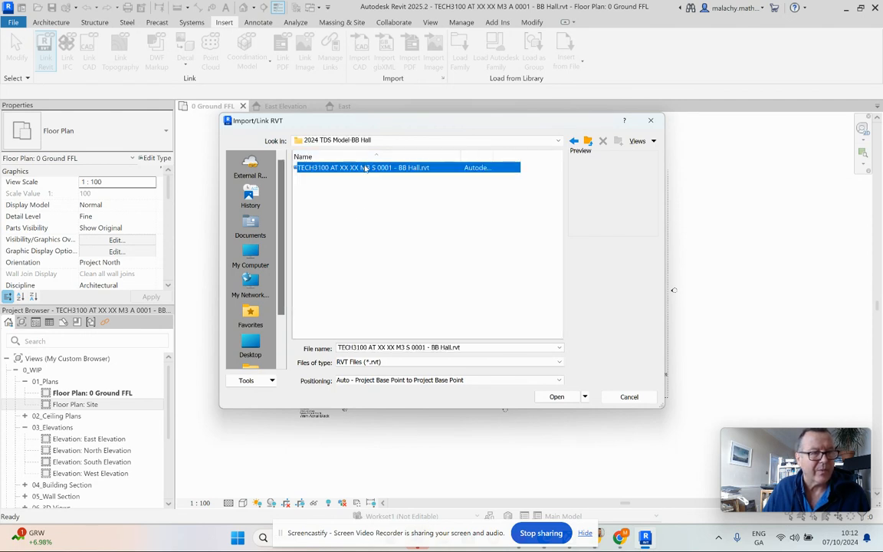
left_click(559, 379)
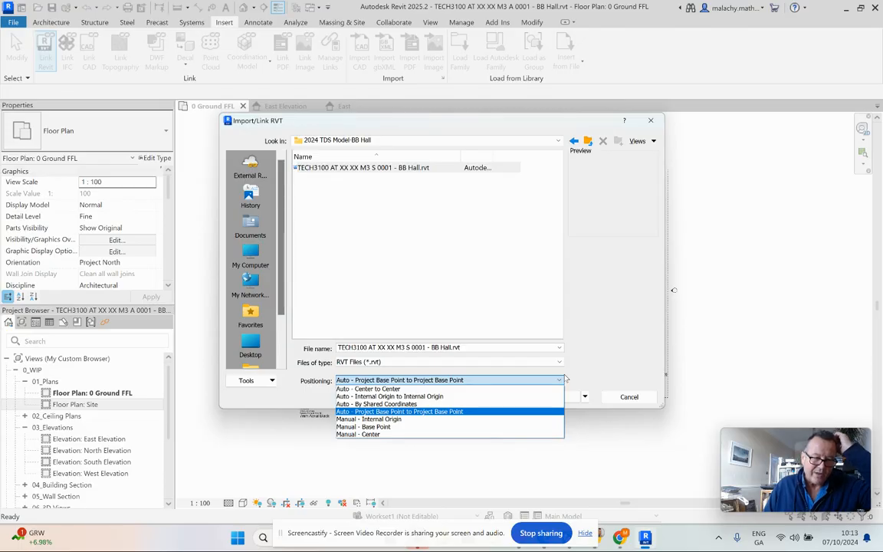
left_click(438, 397)
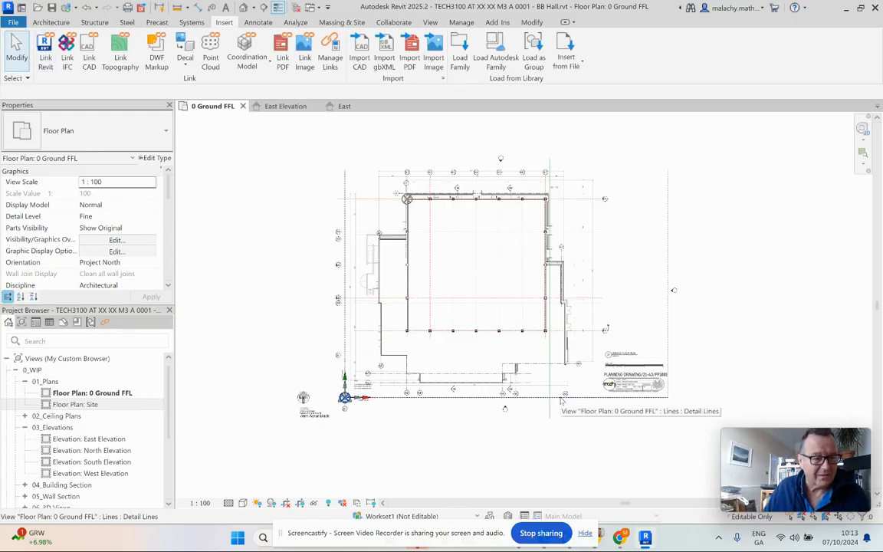
- Check the linked structural model's placement around grid A1 in plan and inspect the link in the default 3D view
scroll(360, 397, "up", 4)
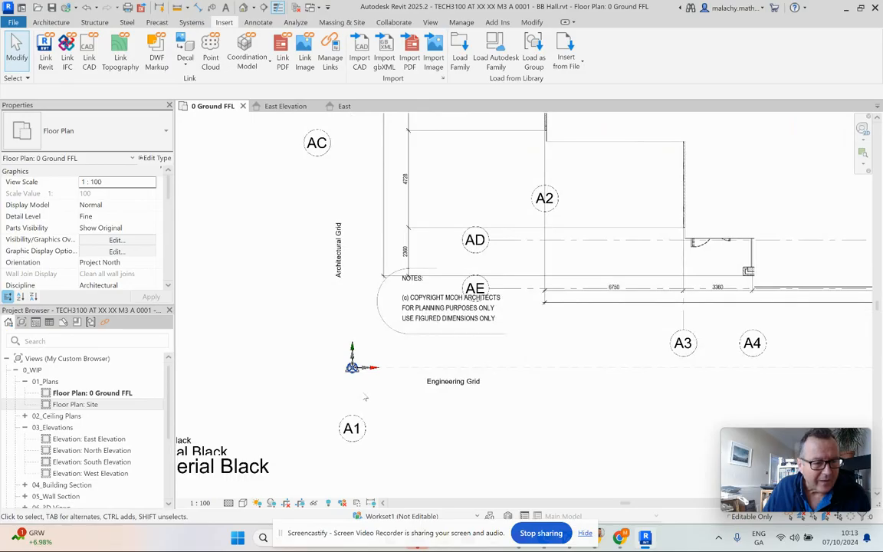
scroll(364, 393, "down", 5)
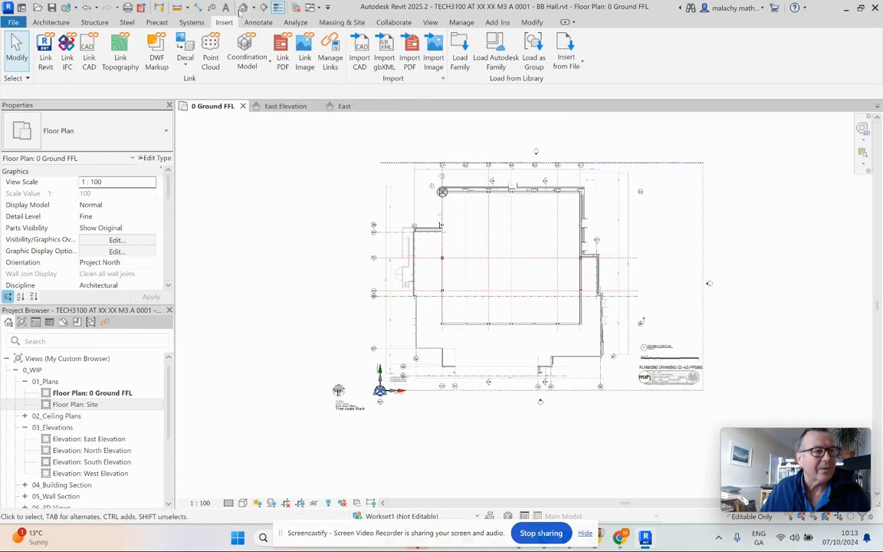
left_click(244, 8)
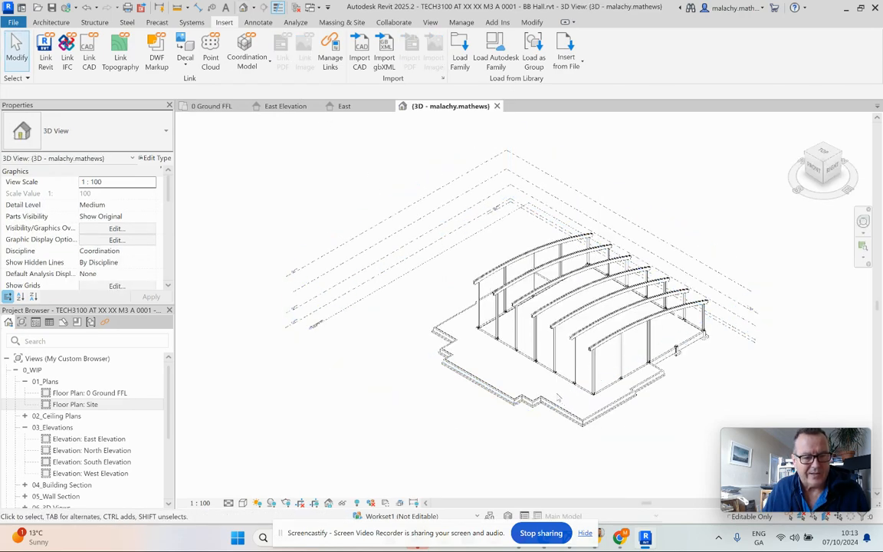
left_click(489, 338)
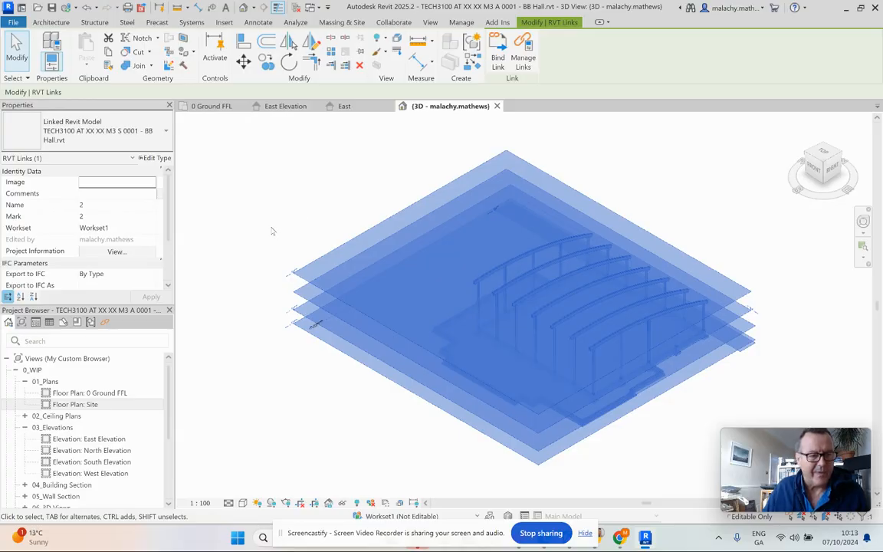
left_click(243, 214)
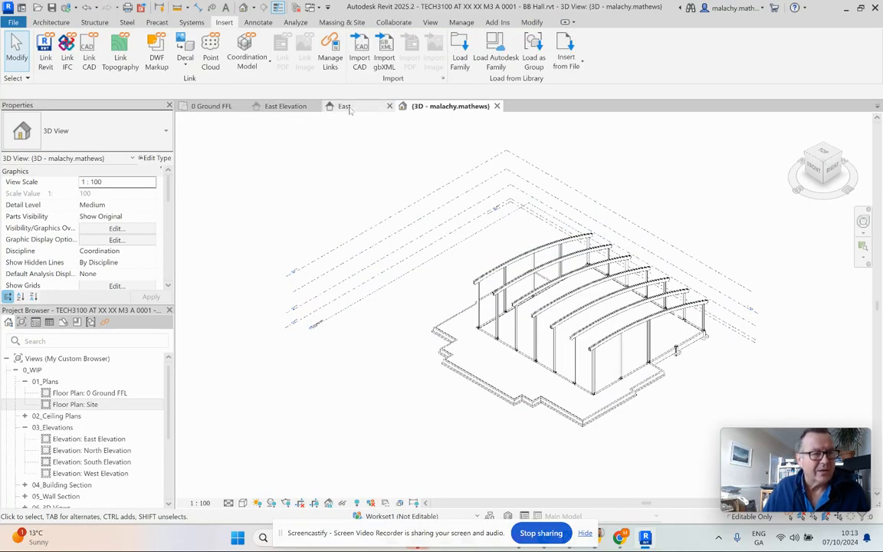
- Examine the linked model's alignment with the grids, PDF underlay and base point in the 0 Ground FFL plan
left_click(211, 106)
scroll(451, 203, "up", 2)
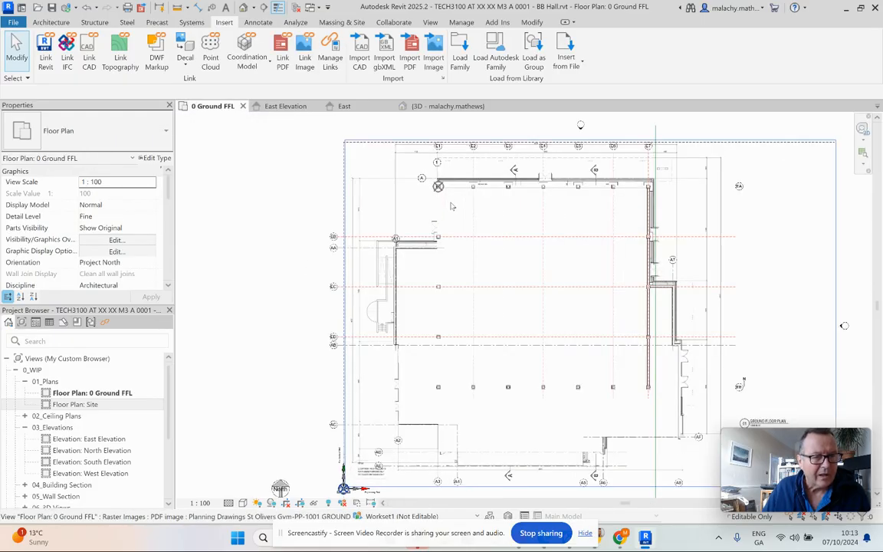
scroll(451, 204, "down", 2)
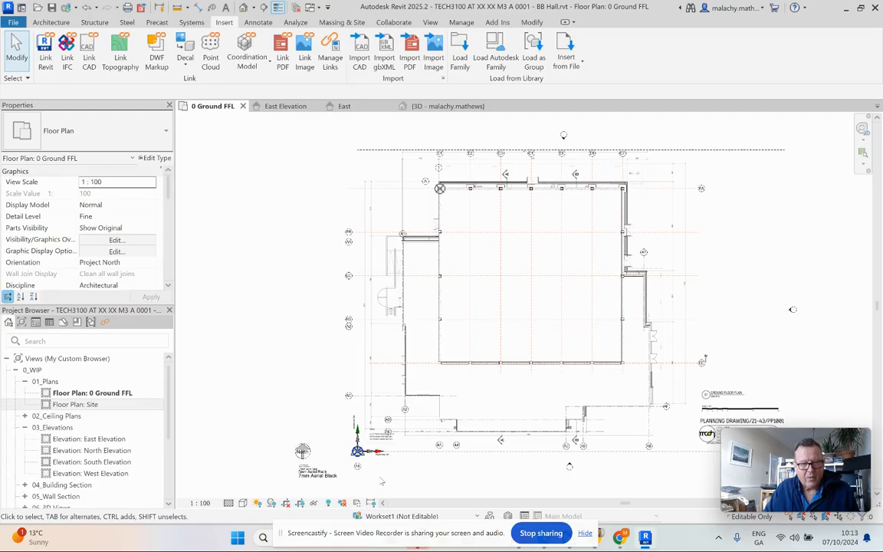
scroll(372, 471, "up", 5)
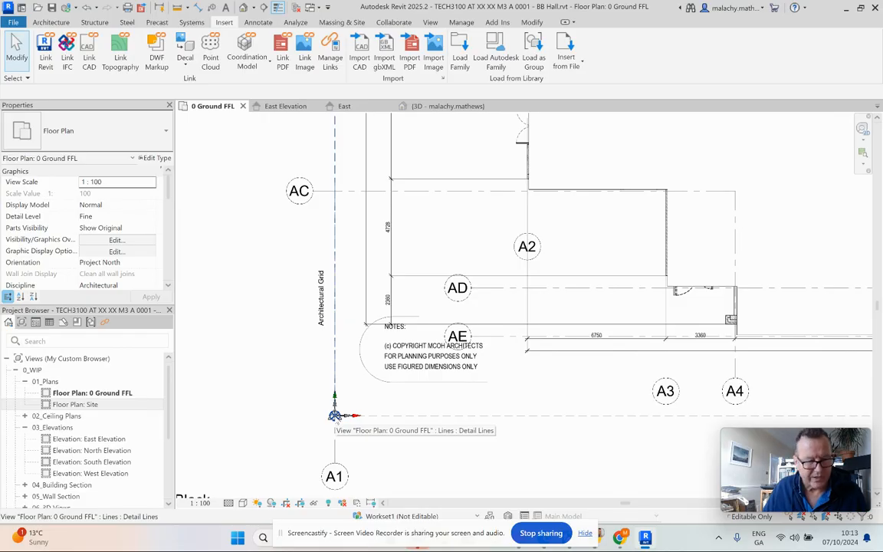
scroll(334, 415, "down", 6)
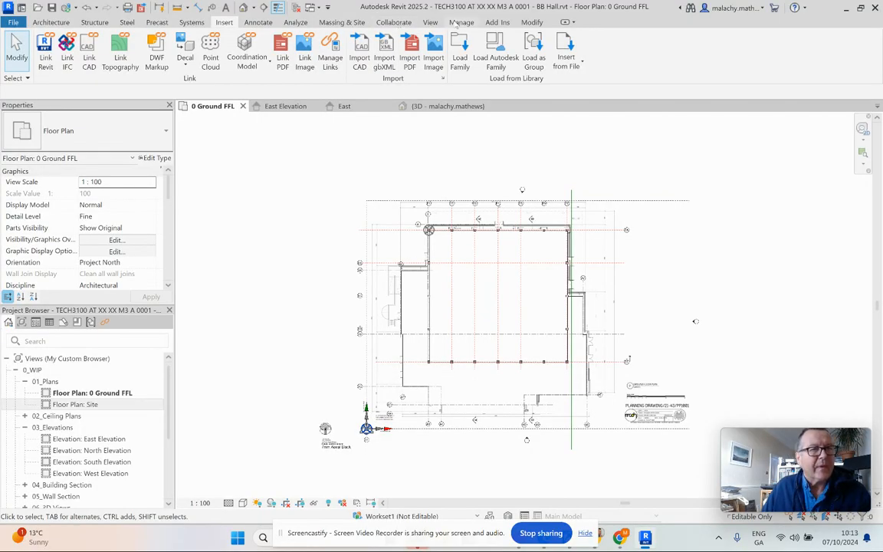
- Acquire coordinates from the linked structural model TECH3100 AT XX XX M3 S 0001 - BB Hall.rvt, using its Default Site position
left_click(460, 22)
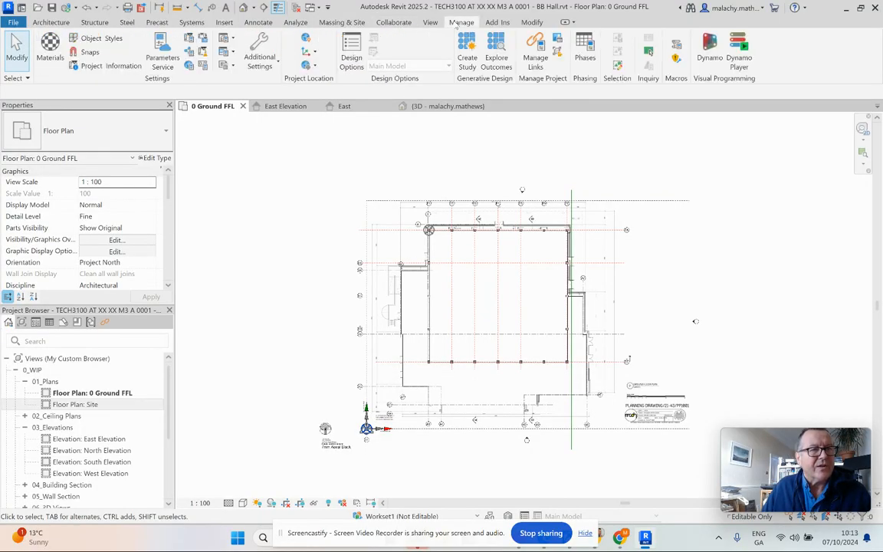
left_click(314, 54)
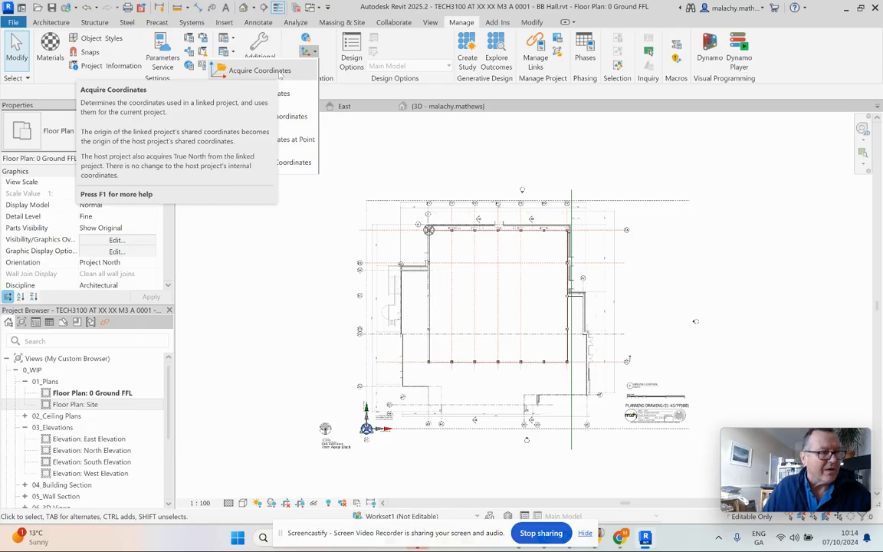
left_click(260, 70)
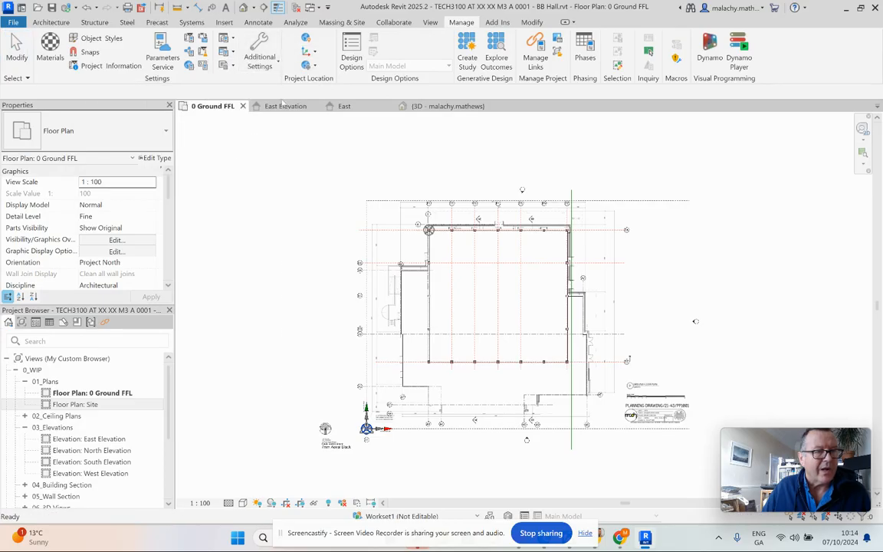
left_click(370, 232)
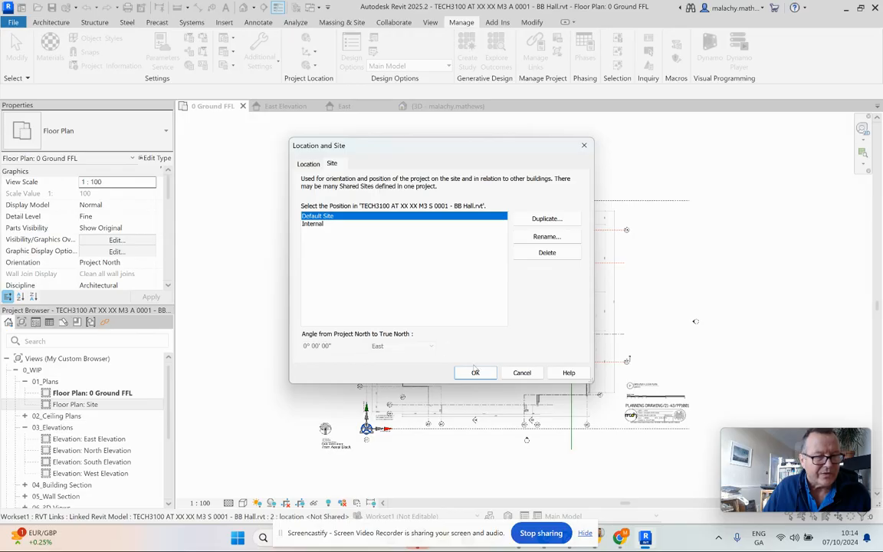
left_click(475, 373)
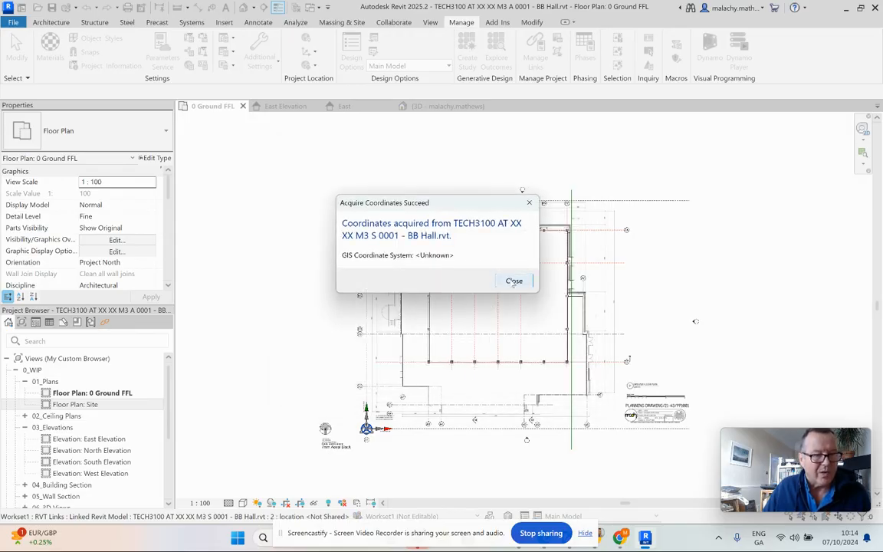
left_click(513, 281)
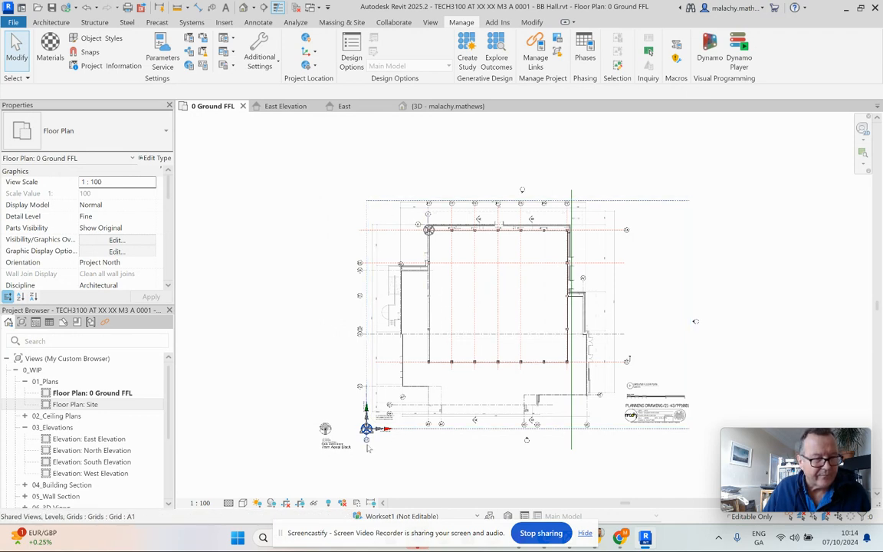
- Temporarily hide the ground floor plan PDF underlay in the 0 Ground FFL plan
scroll(368, 430, "up", 5)
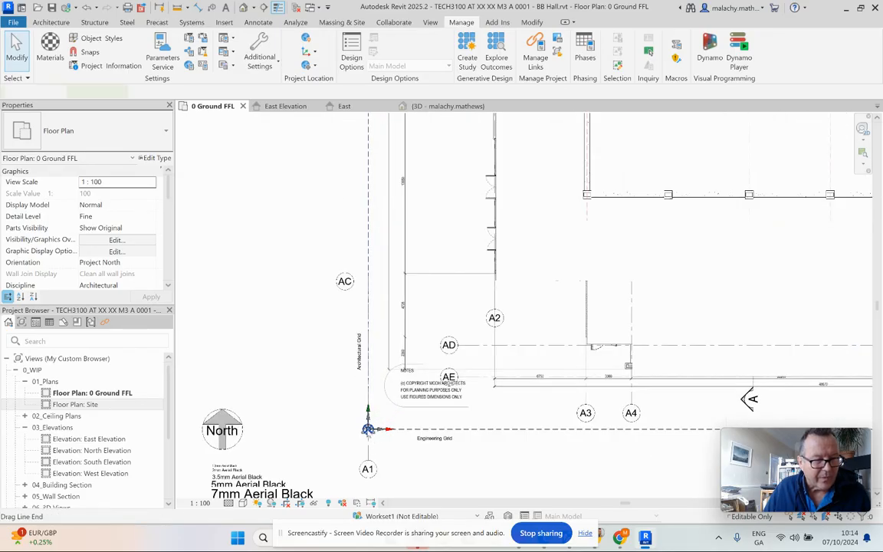
left_click(369, 430)
key("Escape")
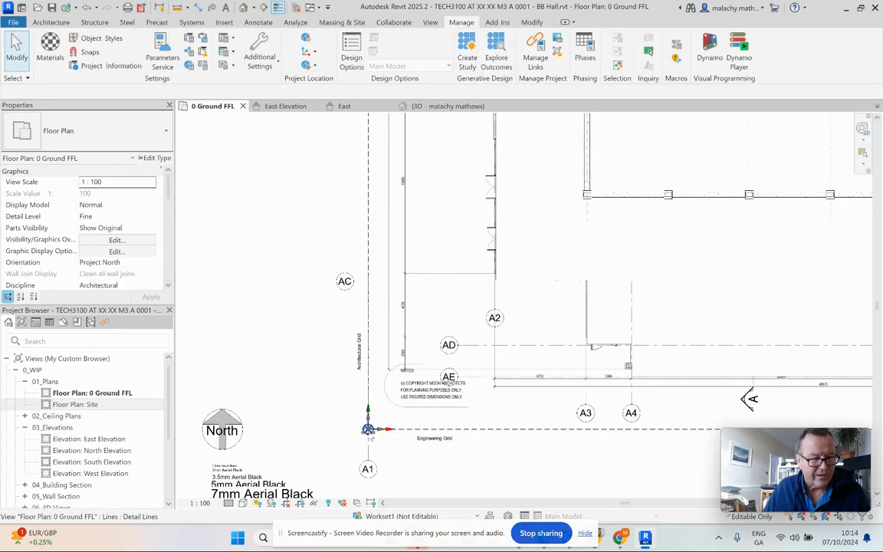
left_click(481, 424)
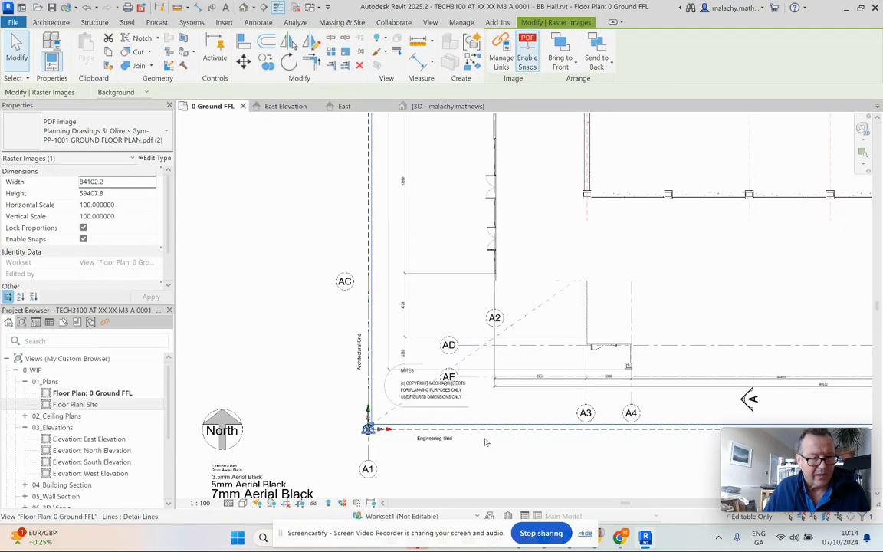
scroll(460, 414, "down", 5)
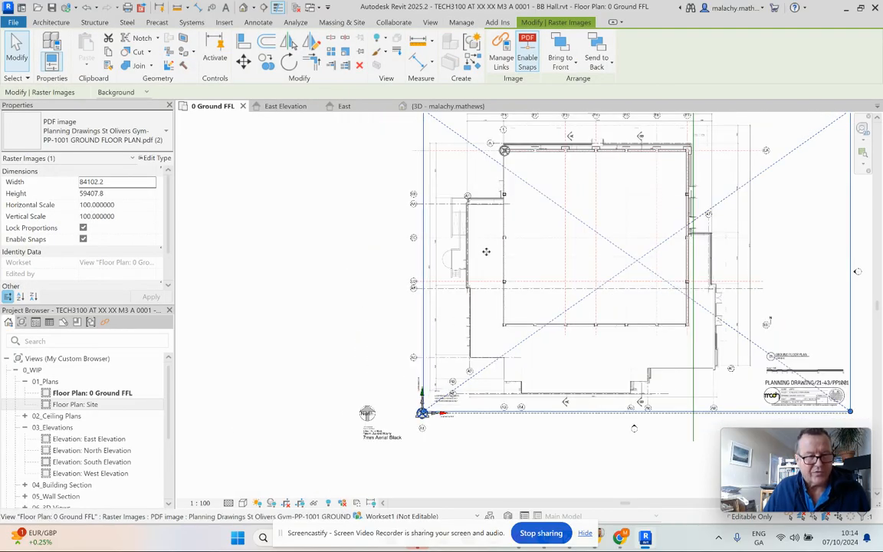
left_click(486, 251)
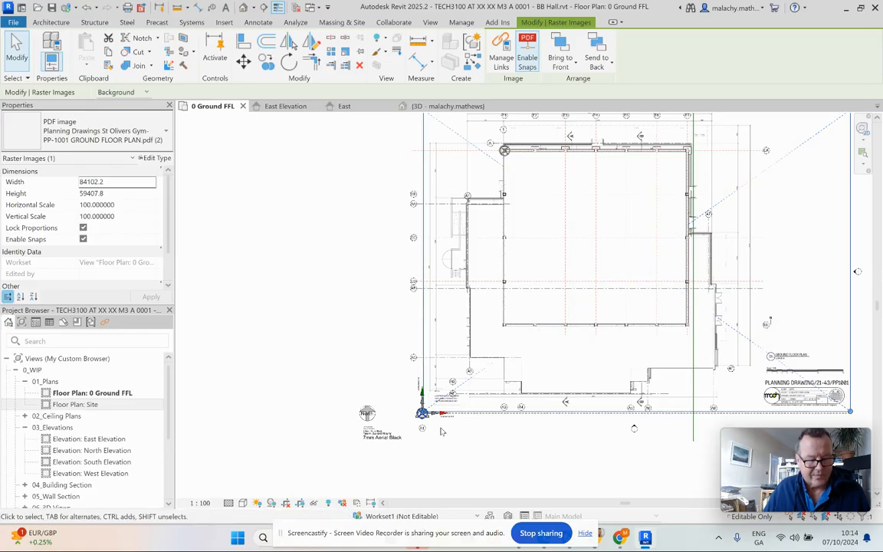
left_click(441, 431)
left_click(450, 378)
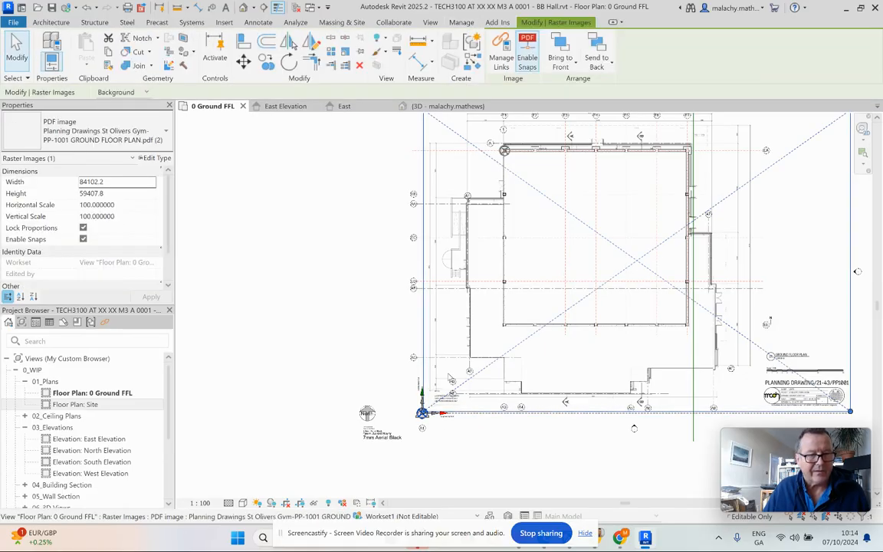
left_click(313, 502)
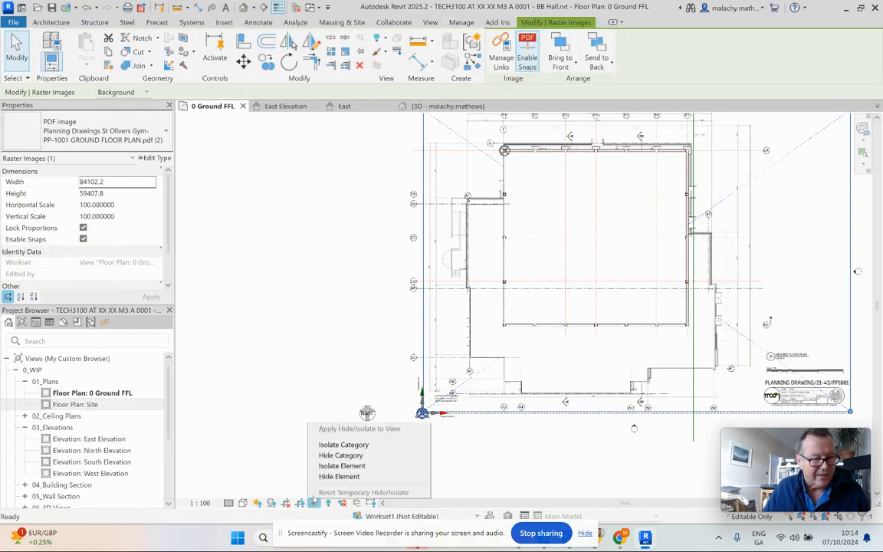
left_click(339, 476)
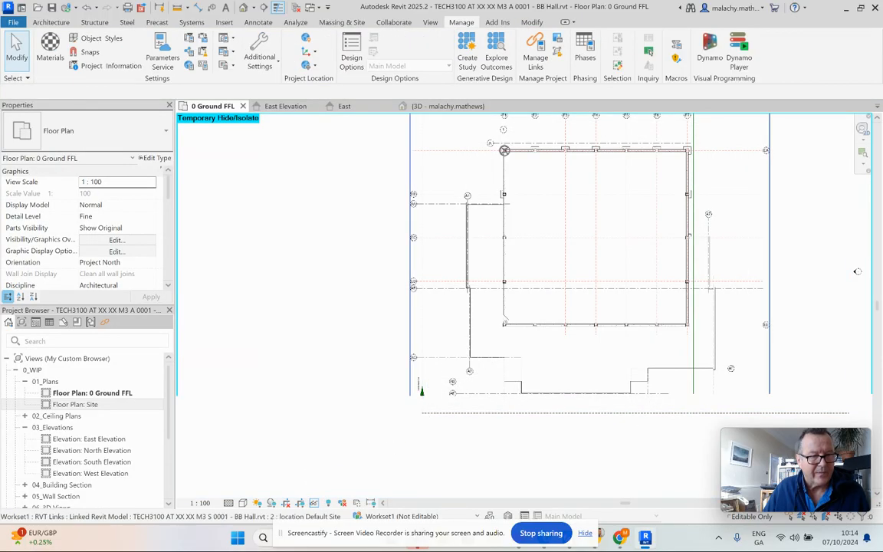
- Temporarily hide the linked structural model TECH3100 AT XX XX M3 S 0001 - BB Hall.rvt in the plan
left_click(602, 267)
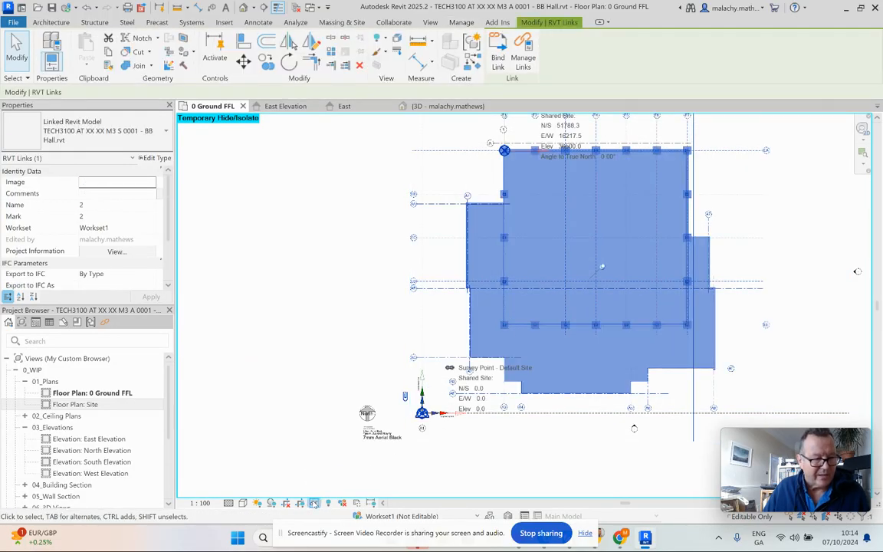
left_click(314, 502)
left_click(331, 432)
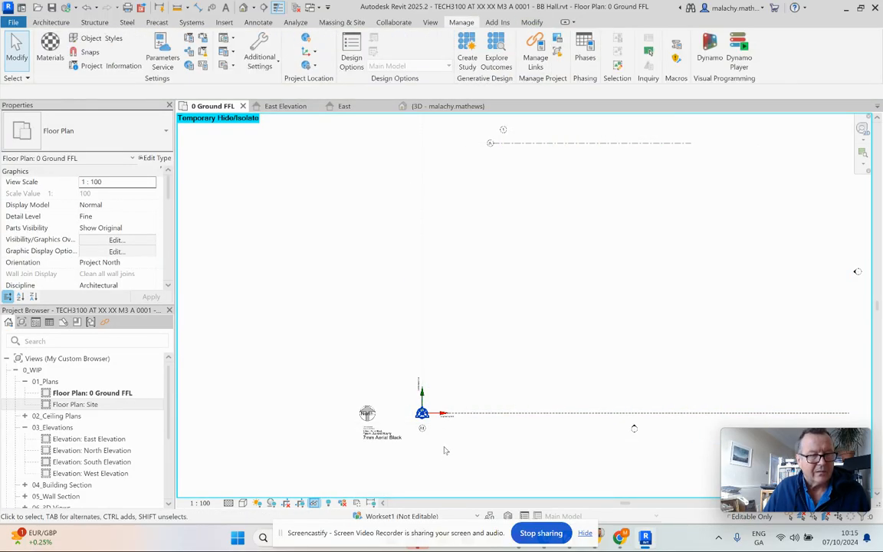
- Inspect the project base point's shared coordinates at grid A1 in the plan
scroll(445, 451, "down", 2)
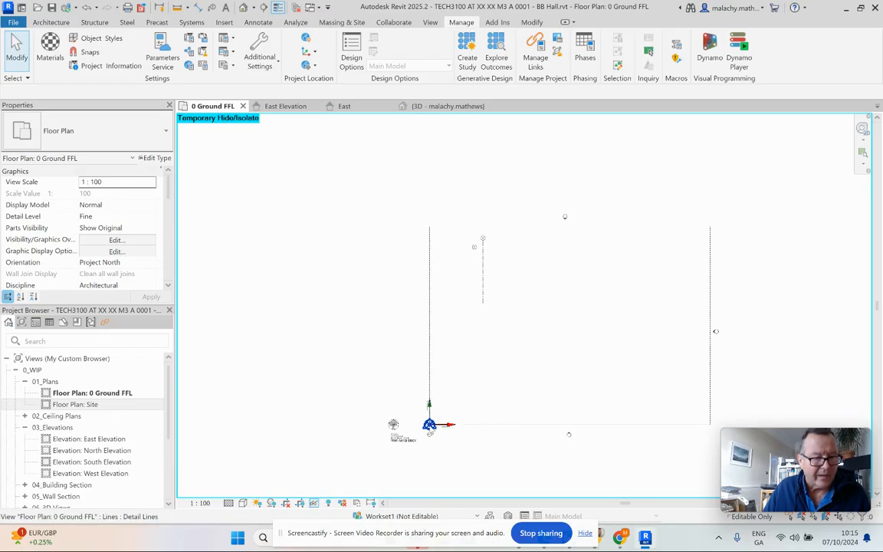
scroll(427, 426, "up", 2)
scroll(431, 432, "up", 2)
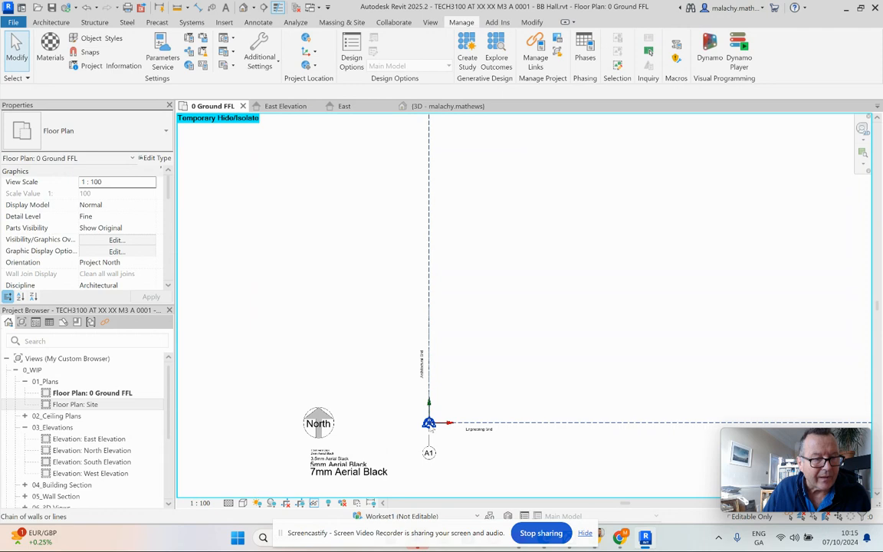
left_click(430, 426)
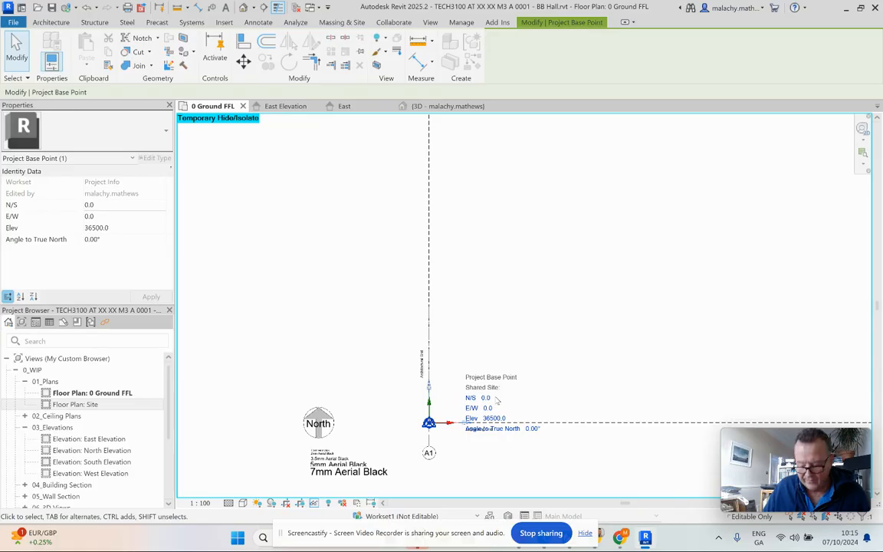
key("Escape")
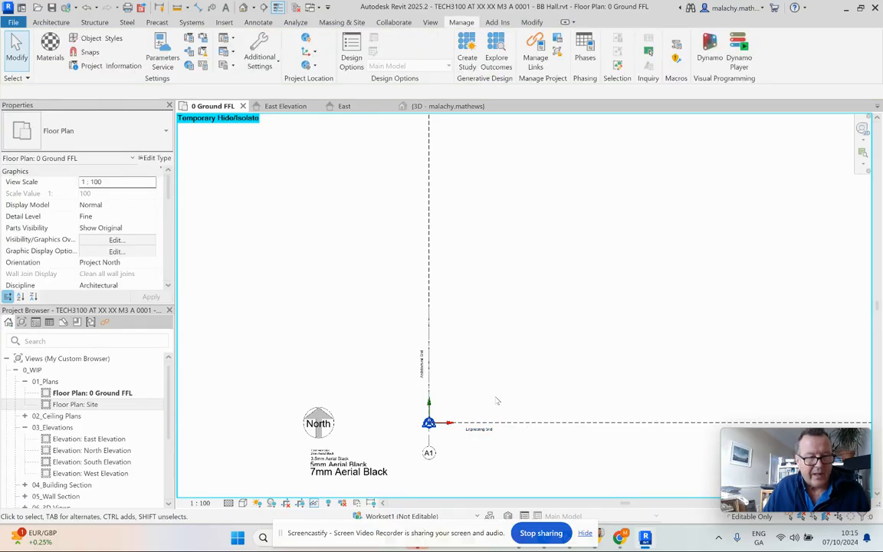
left_click(430, 426)
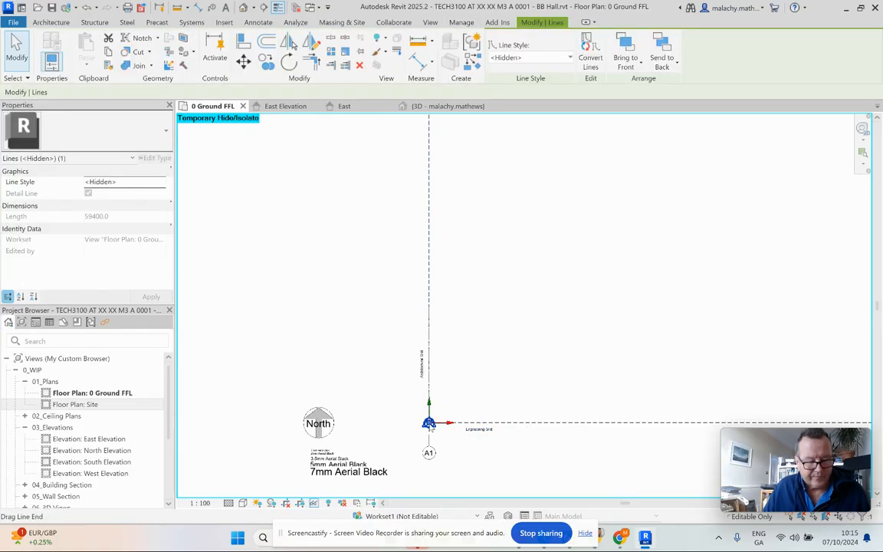
key("Escape")
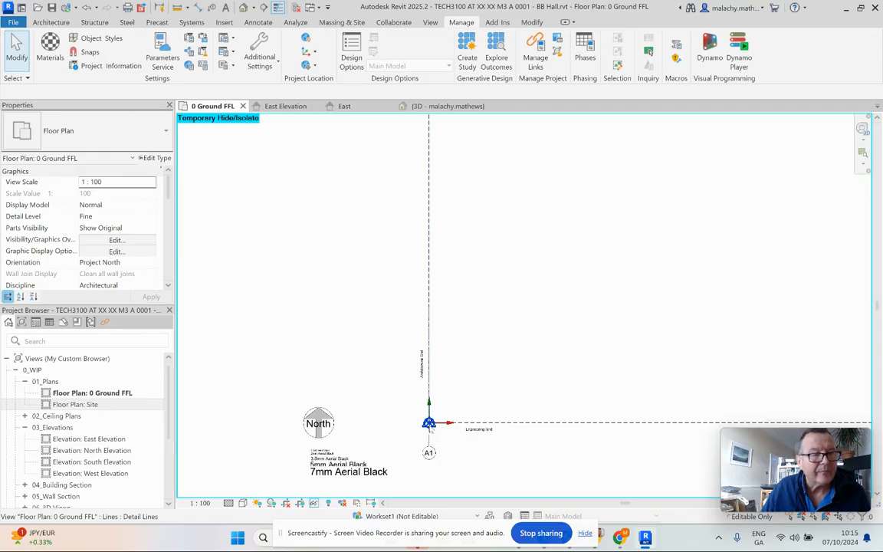
- Set the project base point's N/S coordinate to 51788.3
scroll(430, 429, "up", 1)
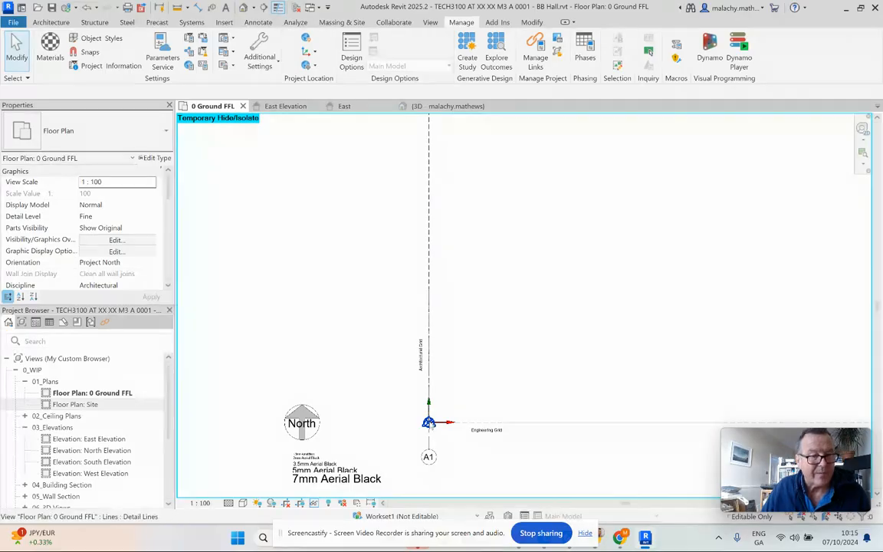
key("Tab")
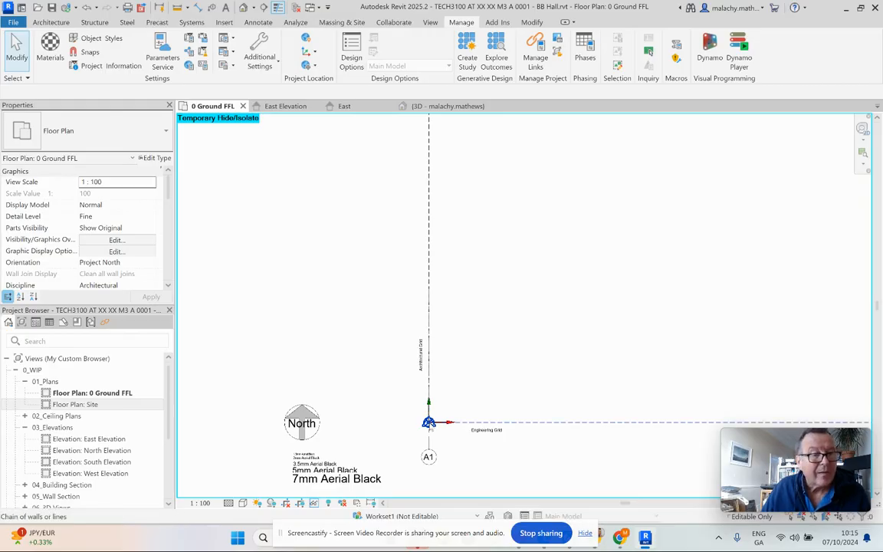
left_click(429, 420)
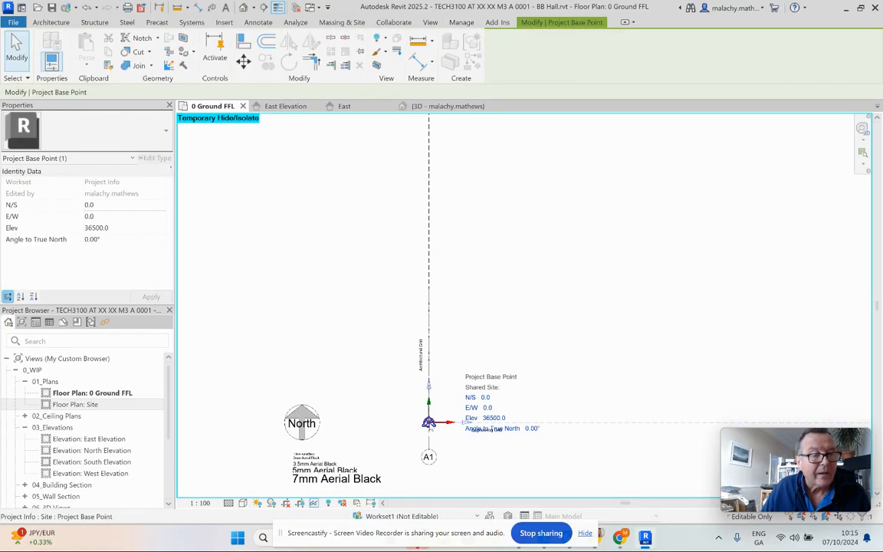
left_click(486, 399)
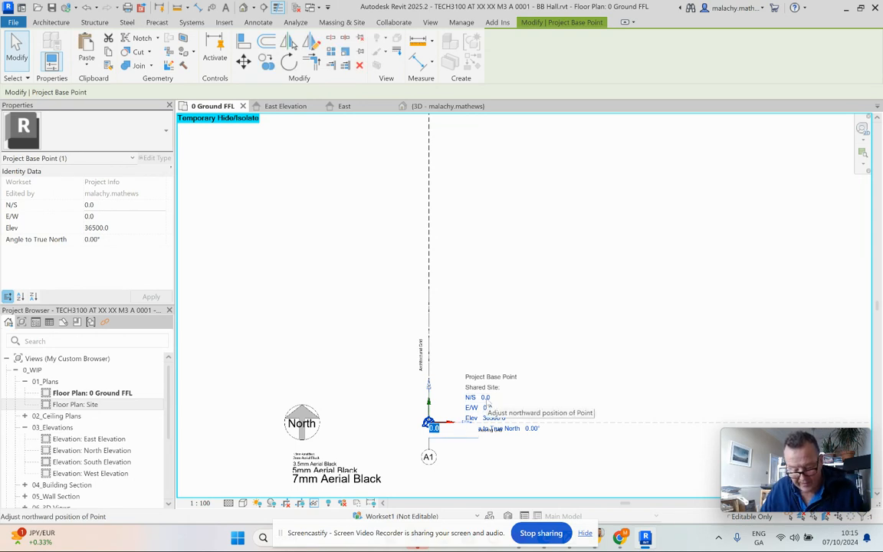
type("5")
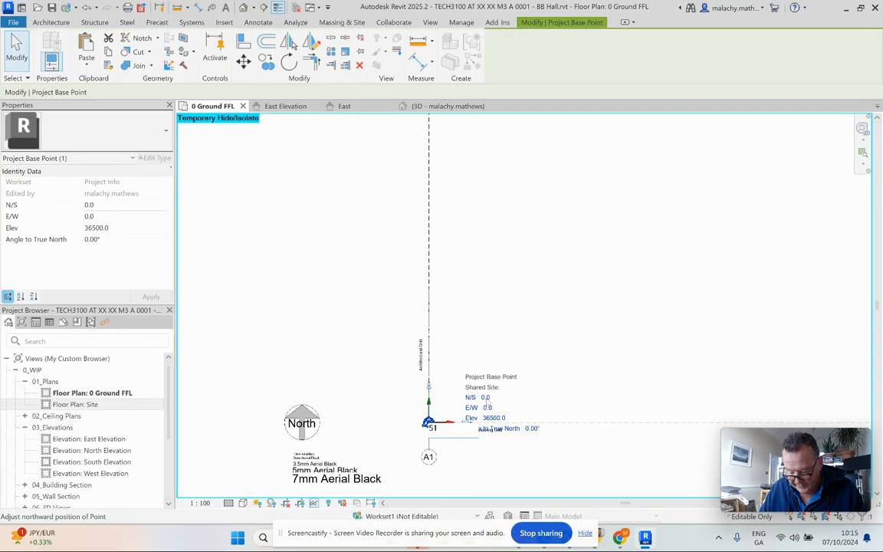
type("1708.3")
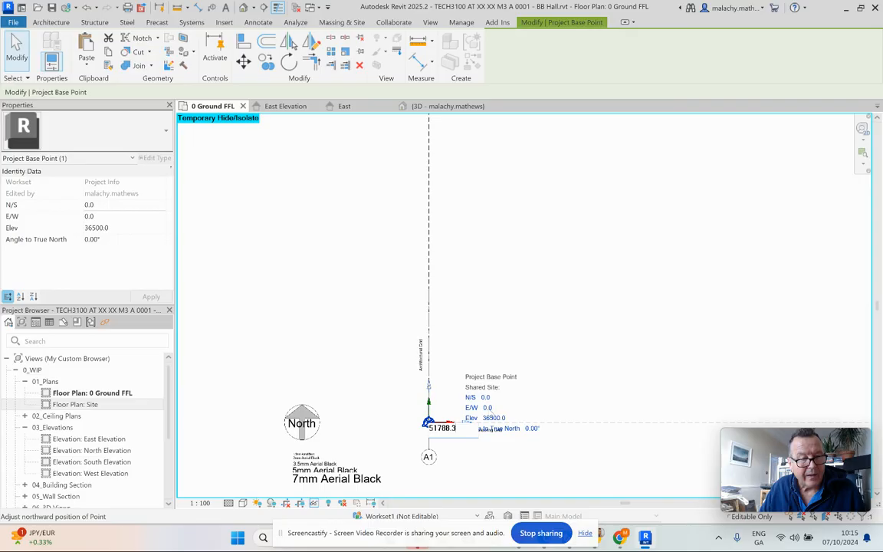
key("Return")
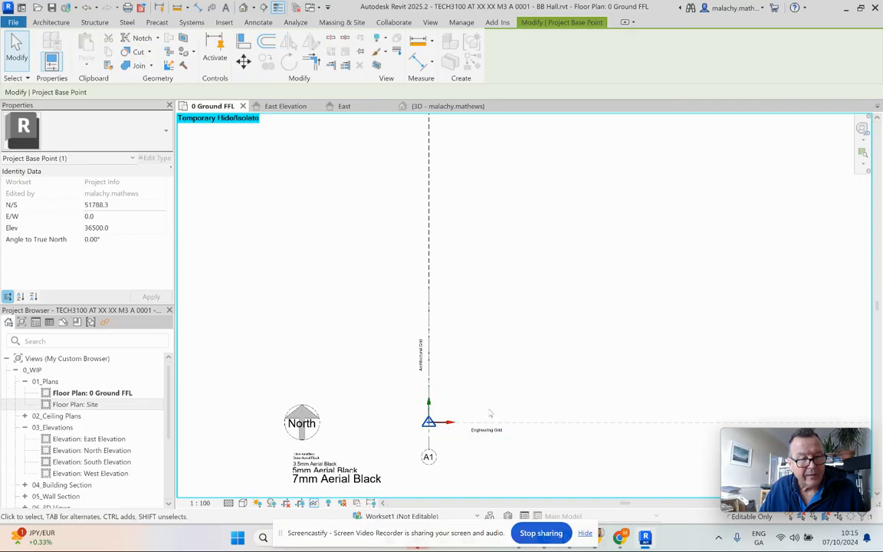
- Set the project base point's E/W coordinate to 16217.5
scroll(493, 391, "down", 4)
scroll(536, 245, "up", 2)
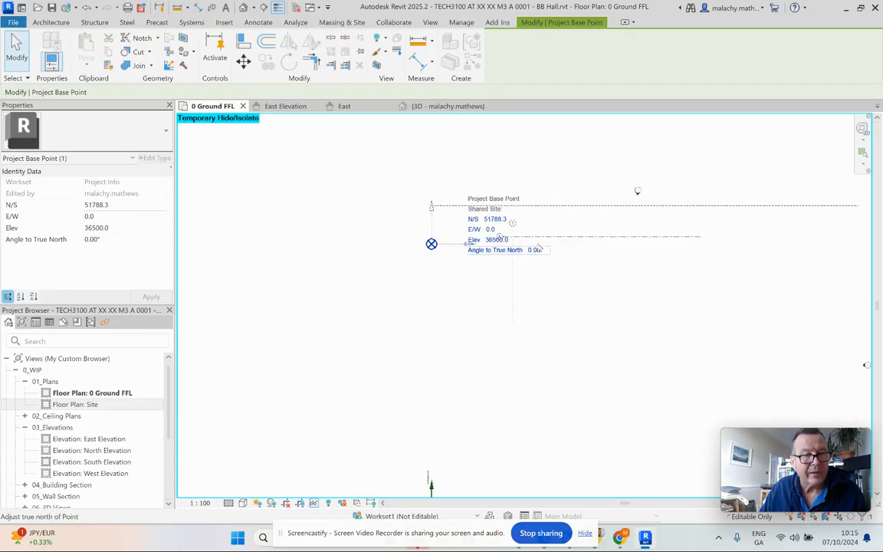
left_click(493, 231)
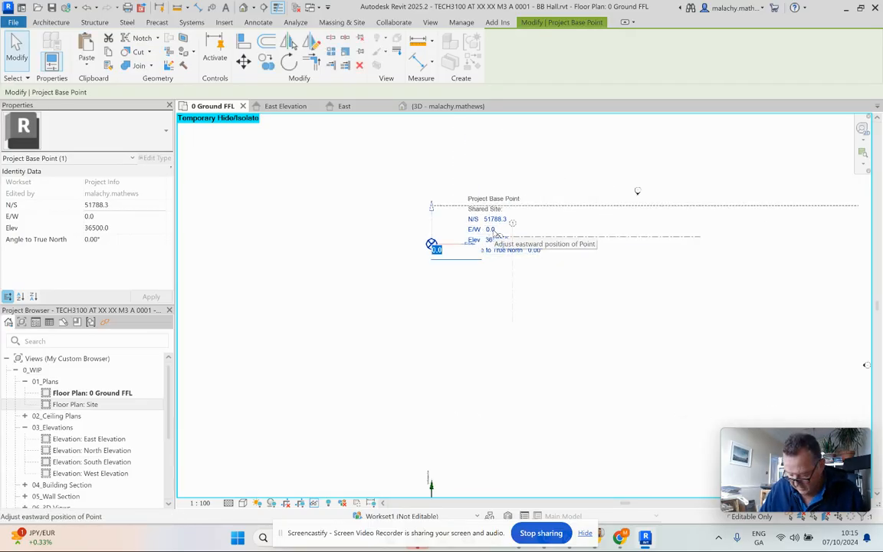
type("16217.")
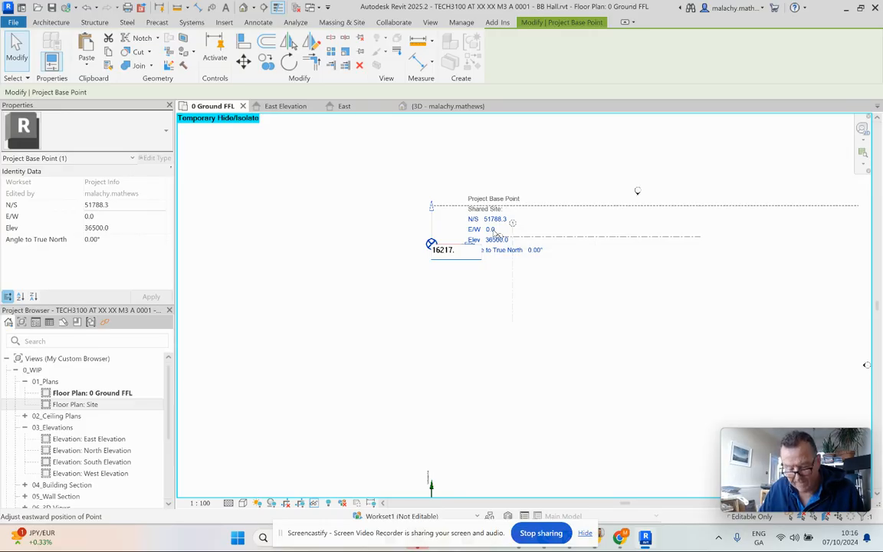
type("5")
key("Return")
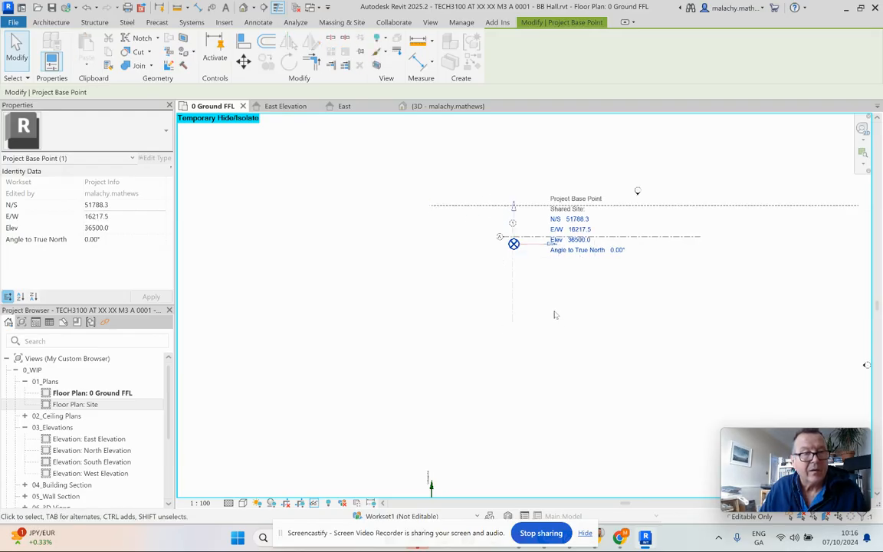
key("Escape")
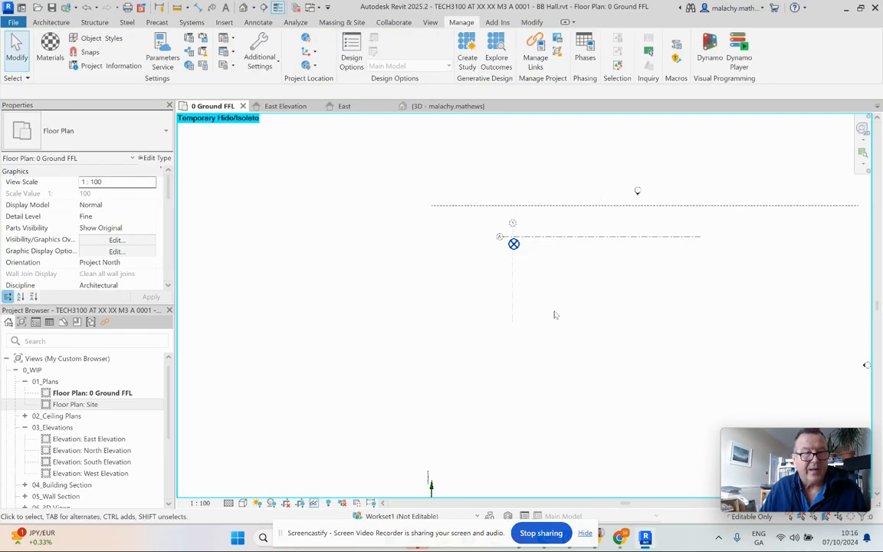
- Reset the temporary hide/isolate in the 0 Ground FFL plan to restore the PDF underlay and linked model
scroll(554, 314, "down", 2)
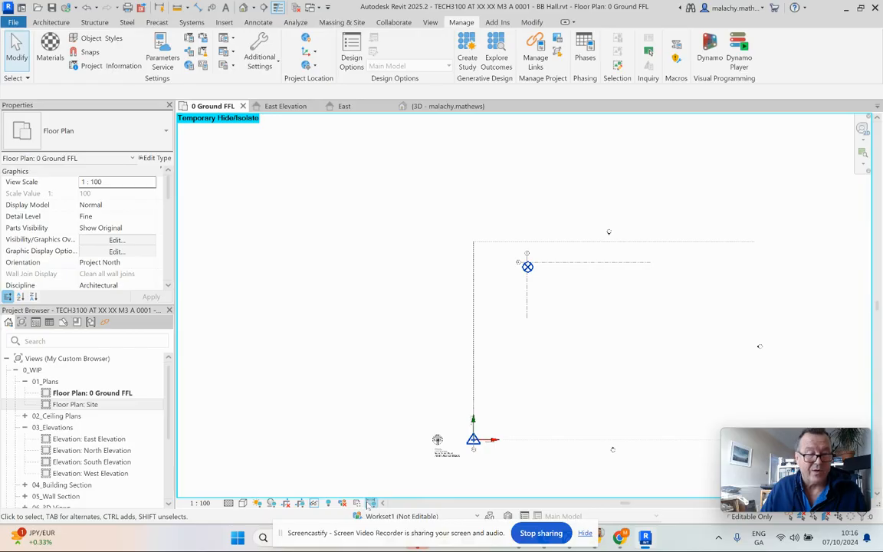
left_click(315, 504)
left_click(354, 492)
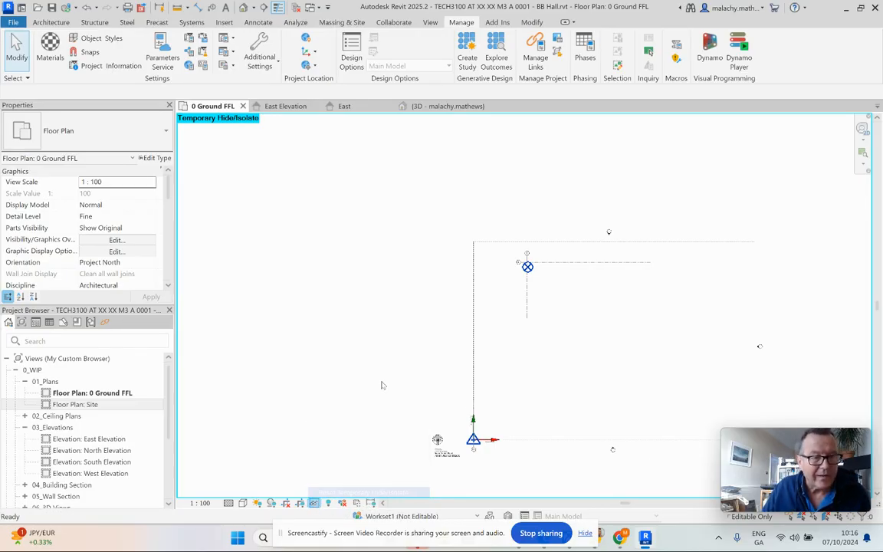
- Check the project base point's coordinates and its alignment with the structural column near grids A and 1
scroll(528, 266, "up", 10)
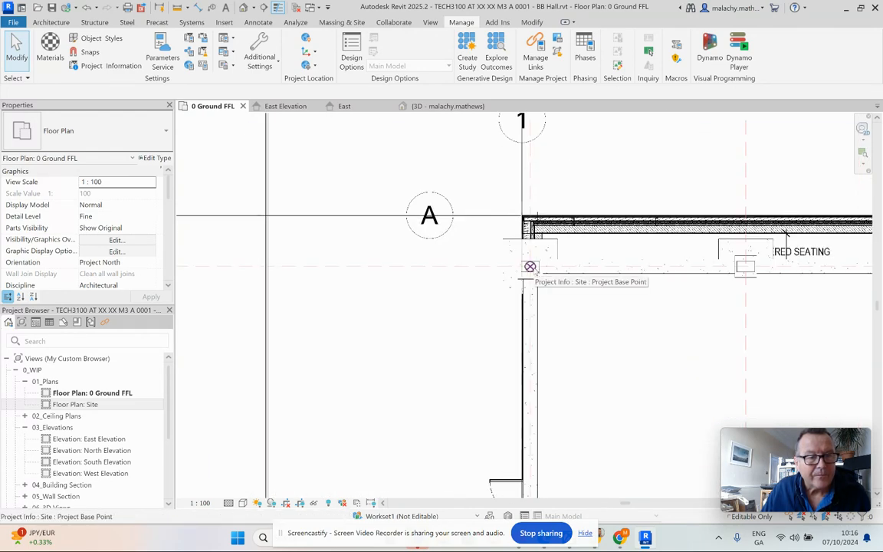
left_click(529, 266)
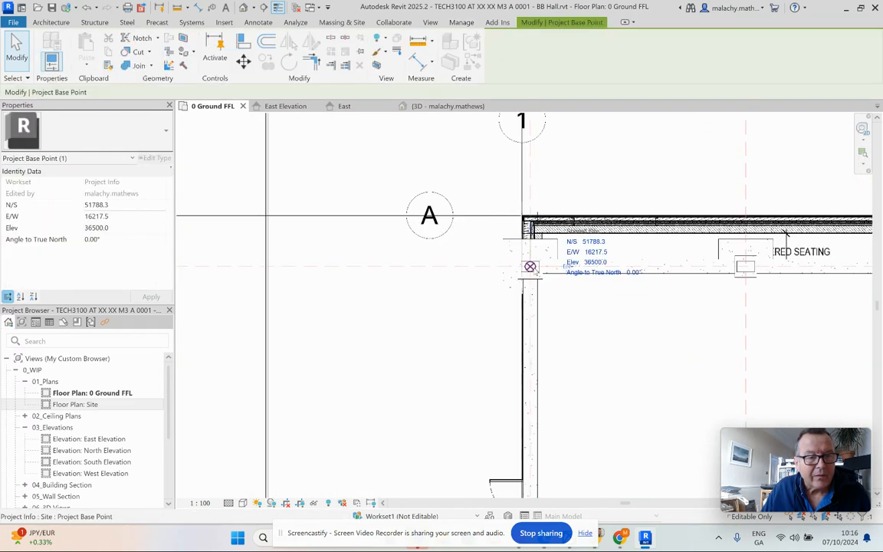
left_click(576, 311)
scroll(576, 312, "down", 8)
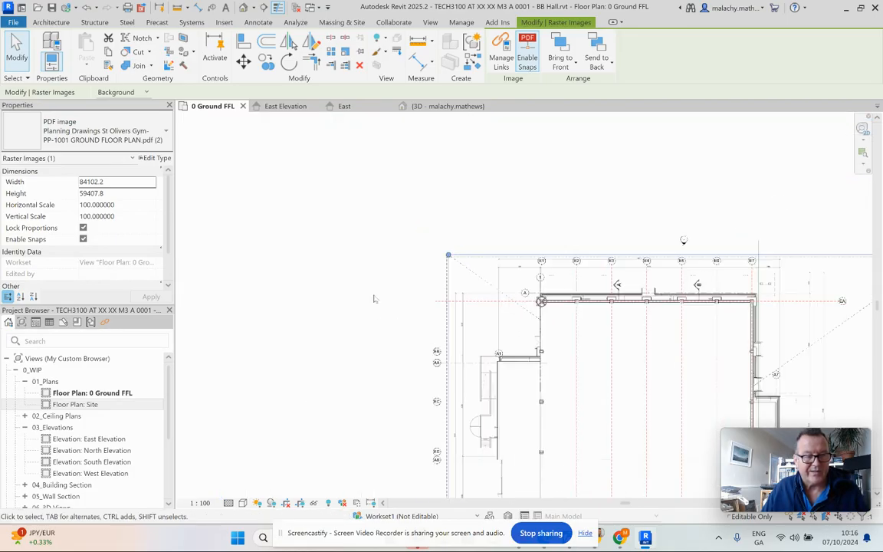
middle_click_drag(381, 301, 335, 256)
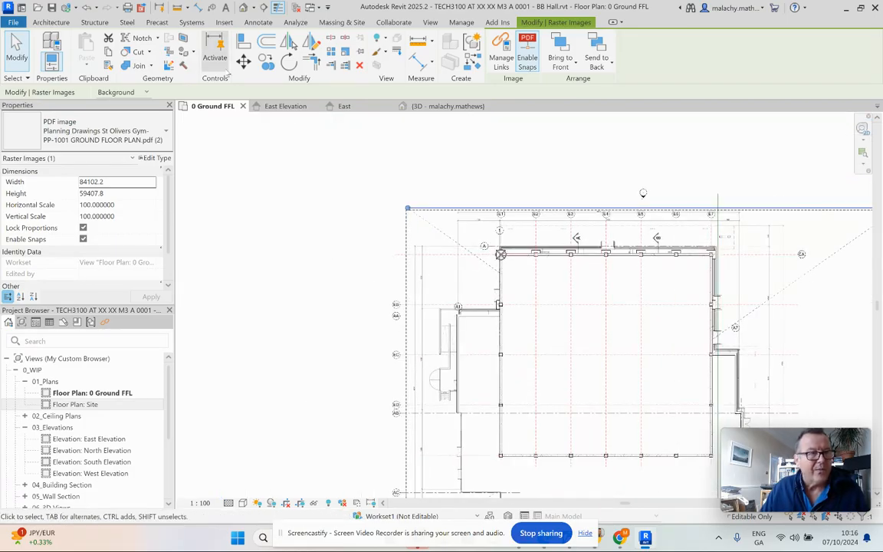
key("Escape")
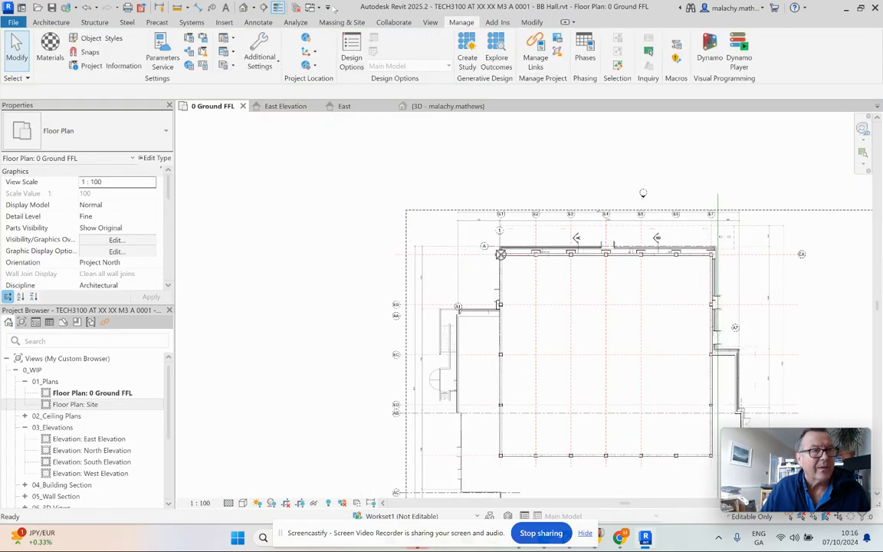
- Synchronize the architectural model with central using modified settings, relinquishing borrowed elements
left_click(394, 22)
left_click(249, 67)
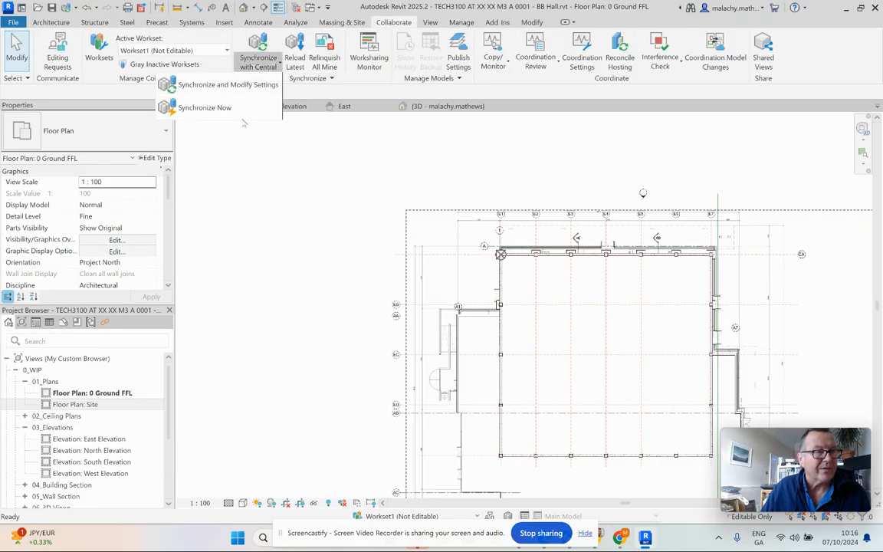
left_click(228, 86)
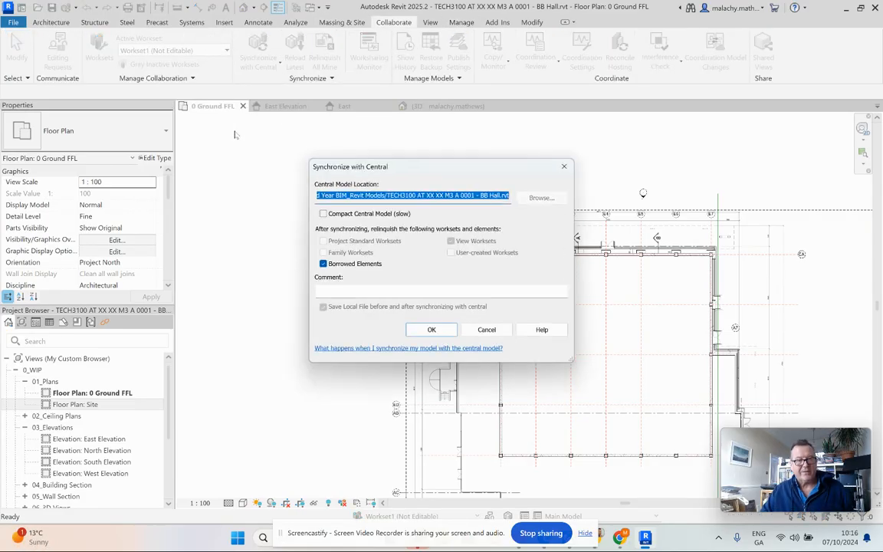
left_click(431, 329)
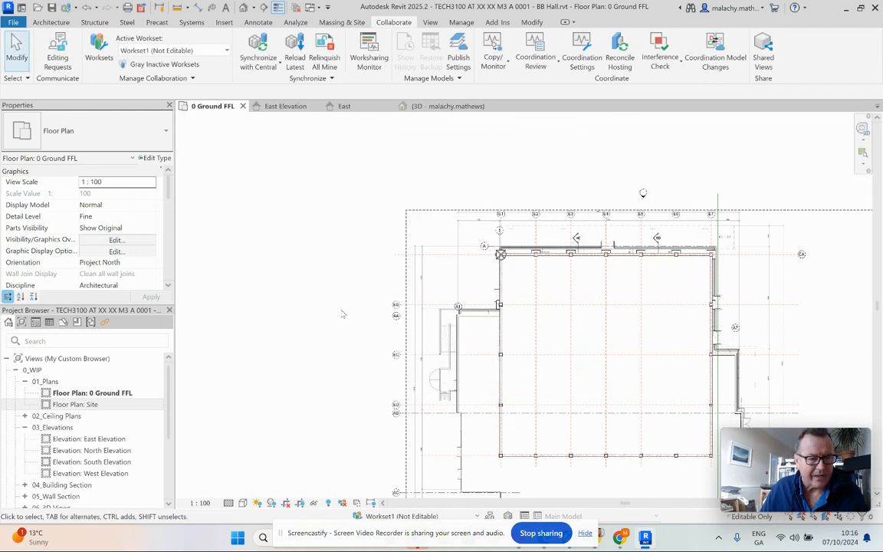
- Temporarily hide the ground floor plan PDF underlay in the 0 Ground FFL plan
scroll(342, 314, "down", 2)
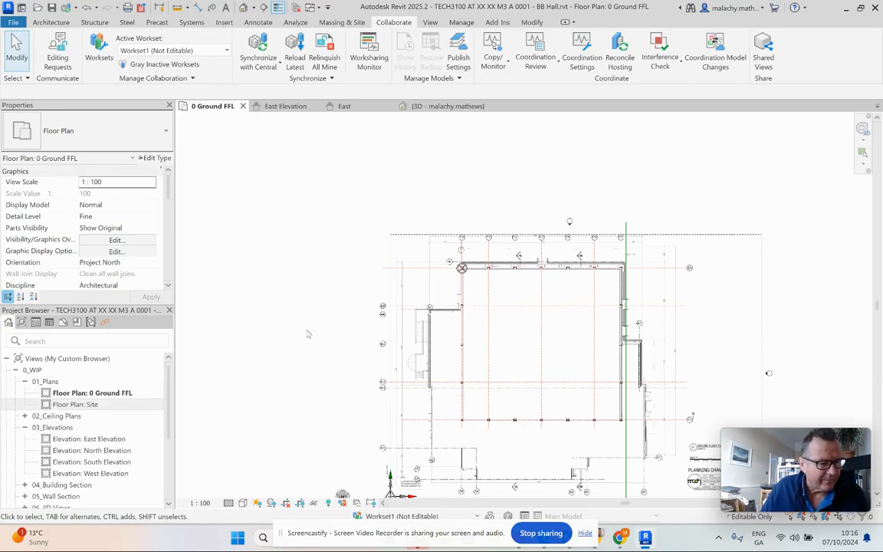
left_click(442, 351)
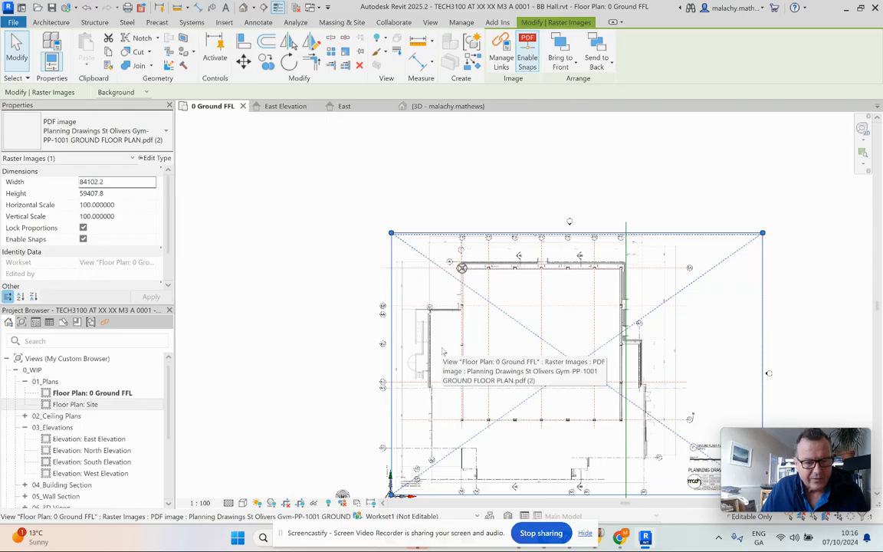
left_click(313, 502)
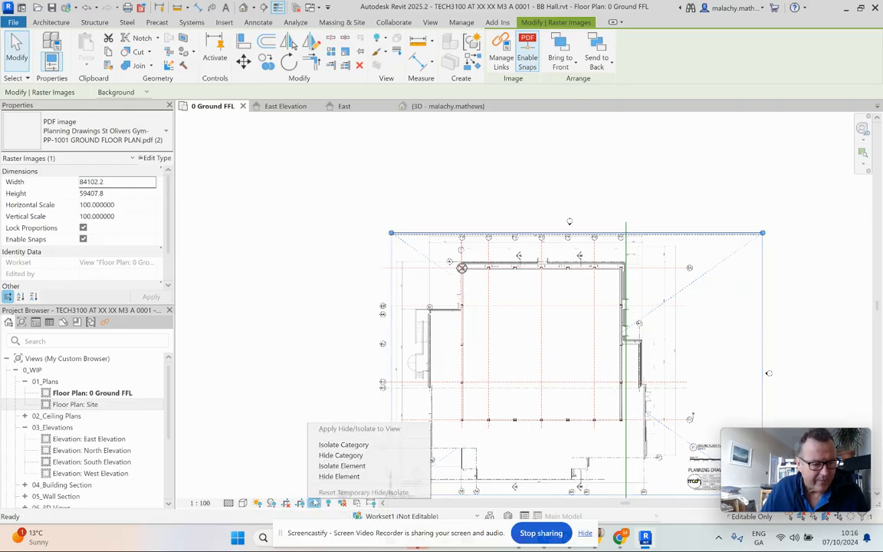
left_click(328, 478)
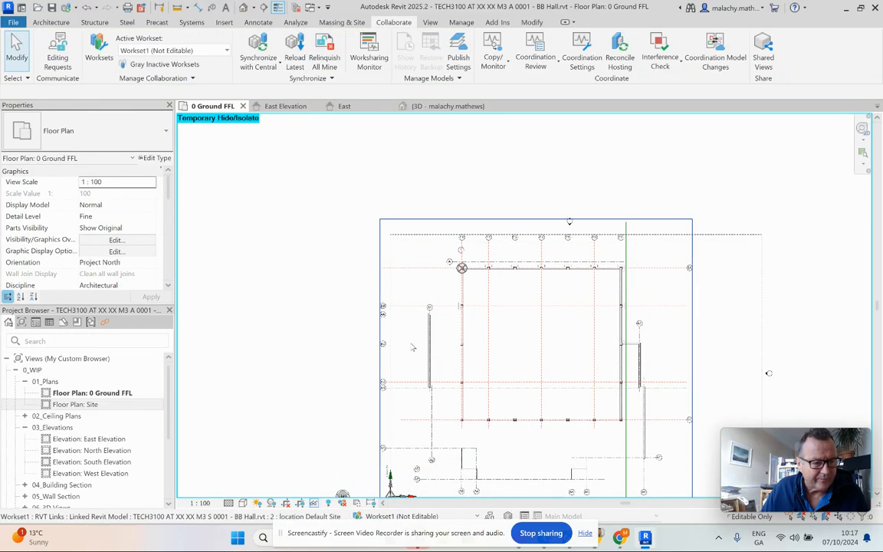
- Review the linked structural model's shared site options and leave them unchanged
left_click(412, 347)
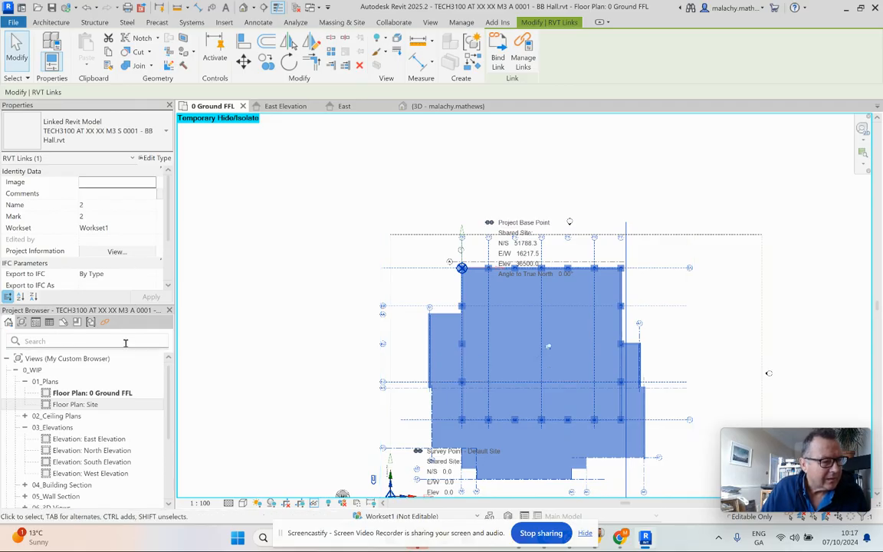
scroll(128, 270, "down", 3)
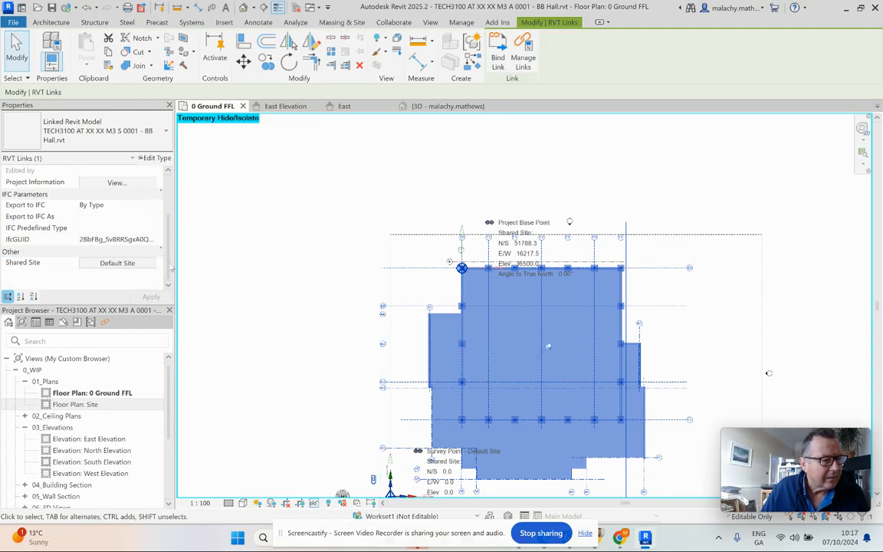
left_click(118, 264)
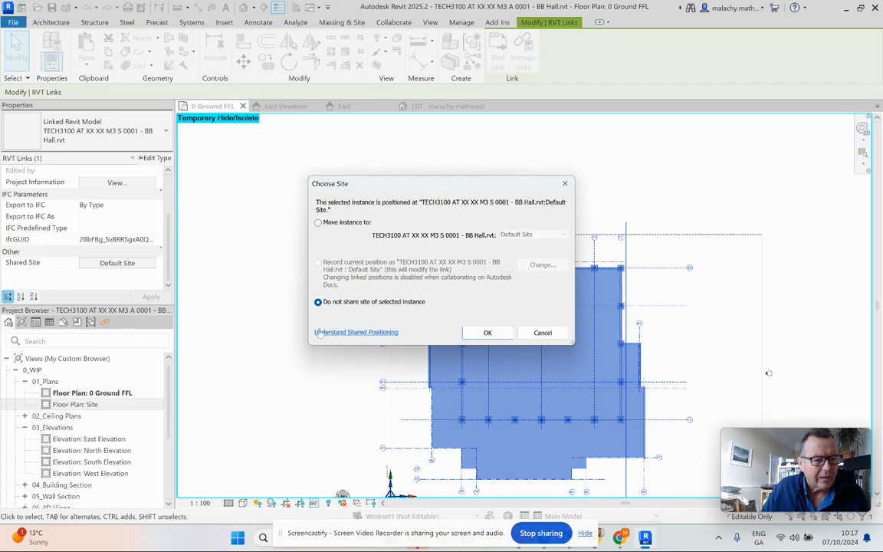
left_click(543, 332)
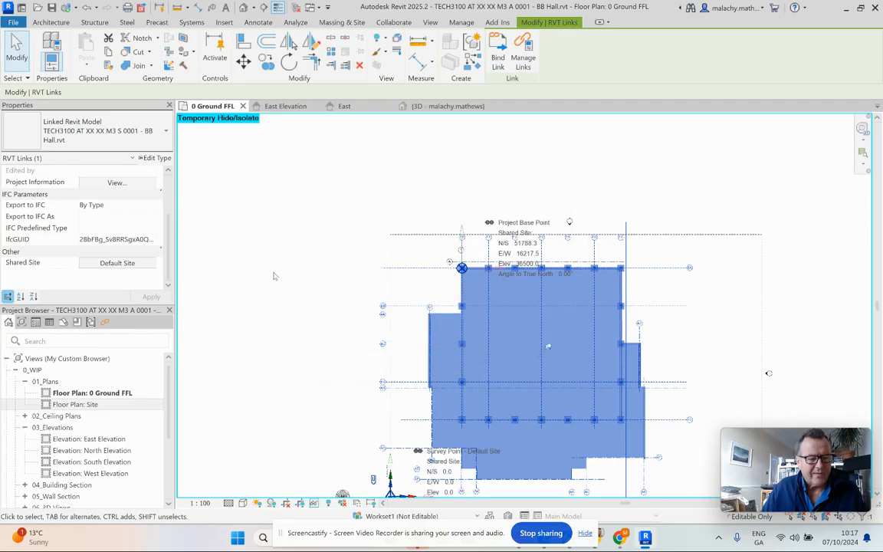
key("Escape")
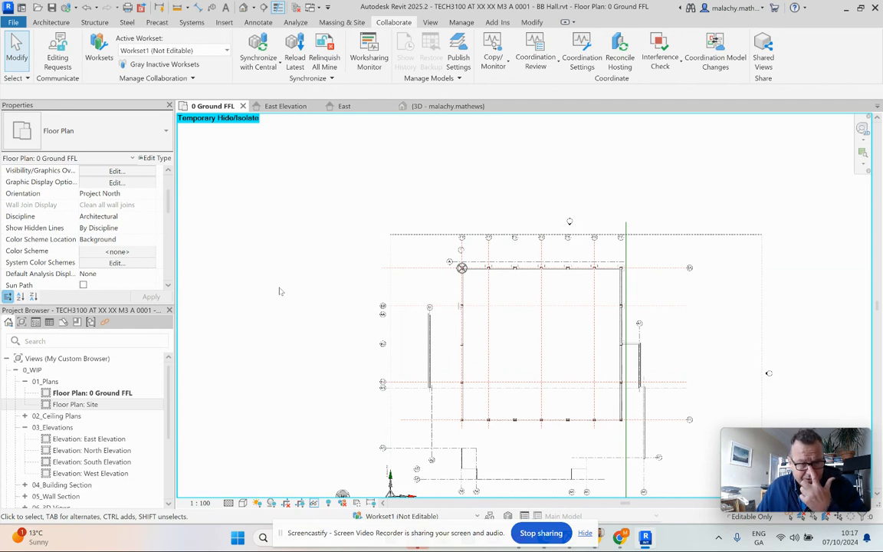
- Check the linked model's project base point and survey point, and reset the temporary hide/isolate to restore the PDF underlay
scroll(305, 269, "down", 1)
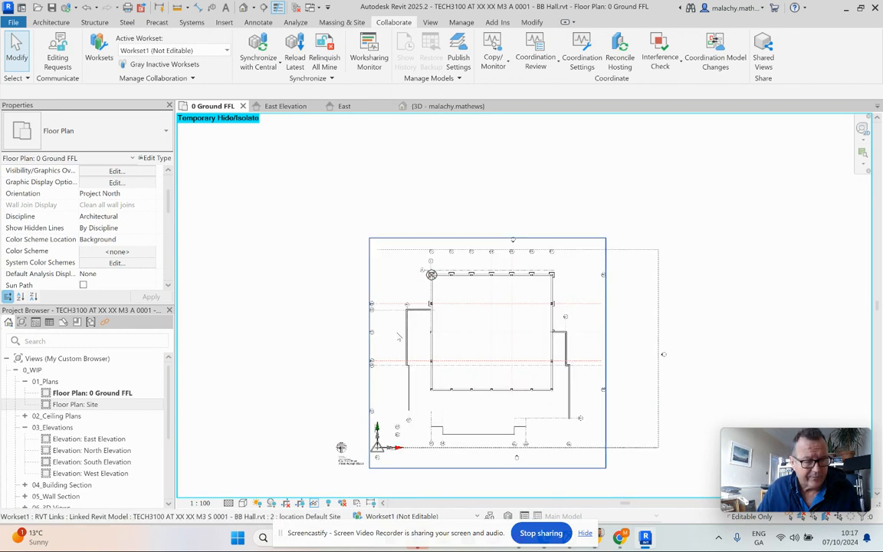
left_click(397, 336)
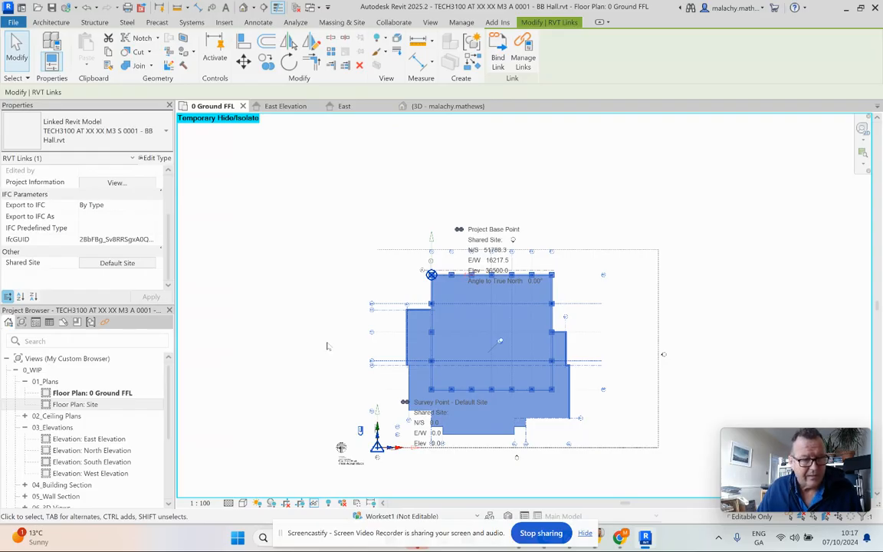
left_click(330, 315)
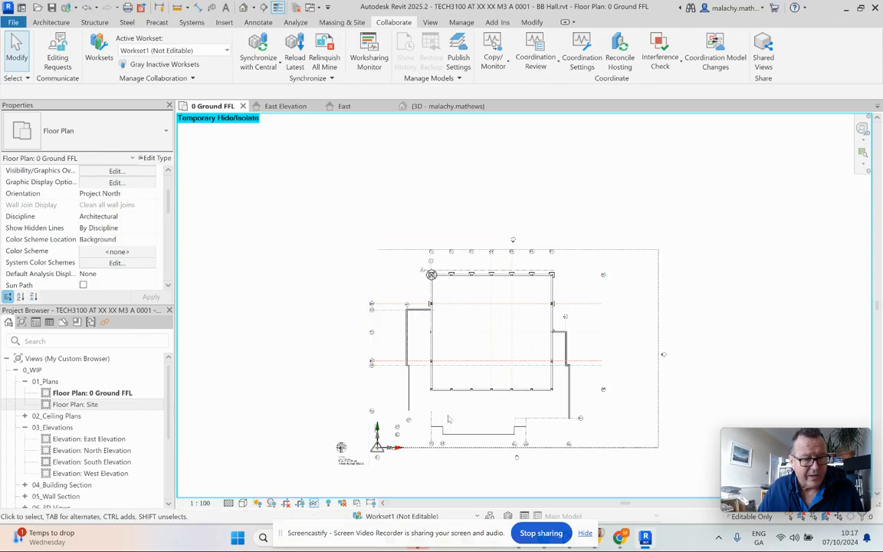
left_click(314, 503)
left_click(327, 492)
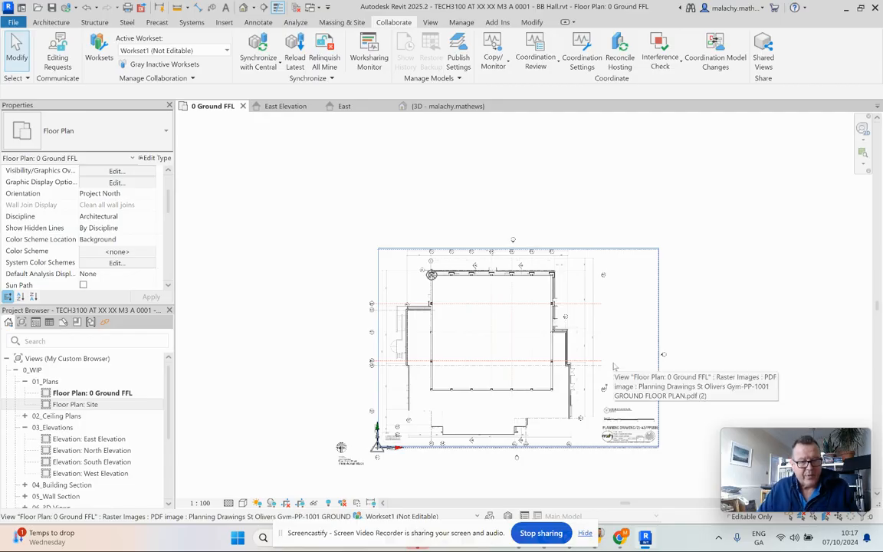
- Set the draw layer of the ground floor plan PDF image to Foreground in the 0 Ground FFL plan
scroll(506, 438, "up", 5)
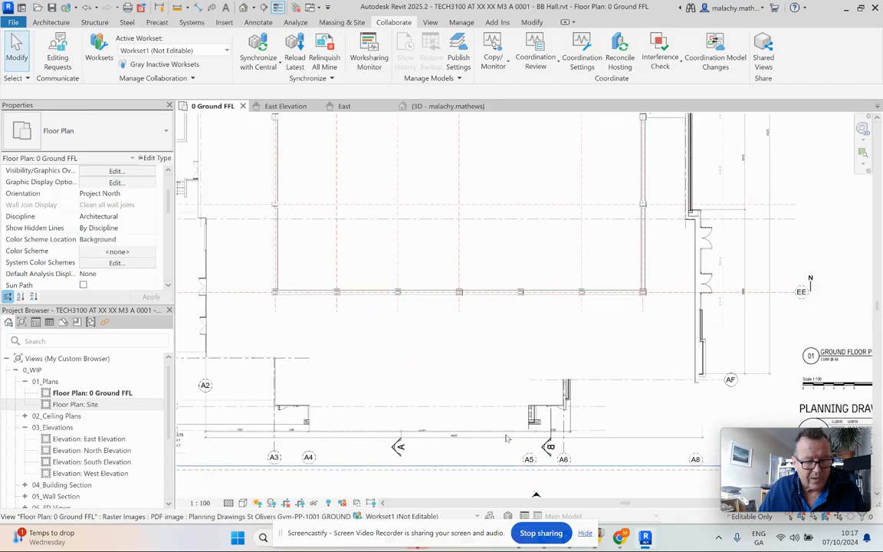
scroll(506, 439, "up", 2)
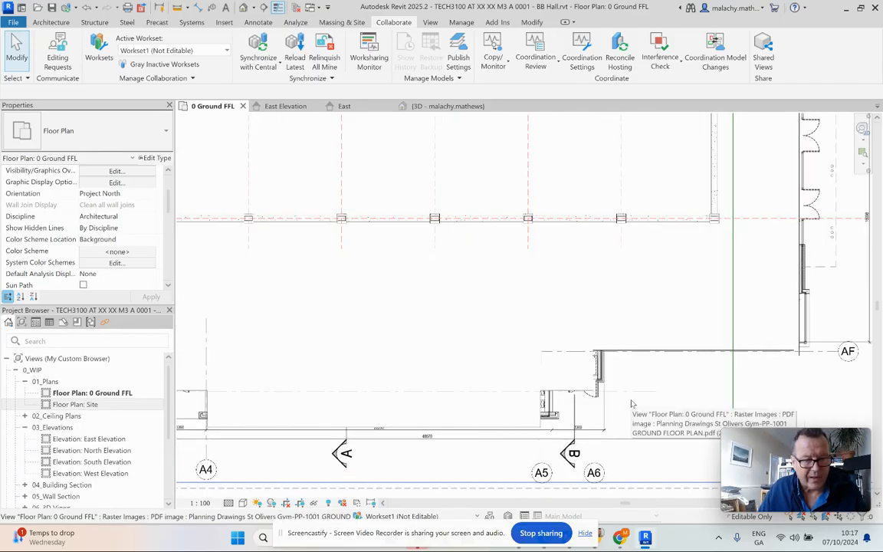
scroll(632, 402, "down", 2)
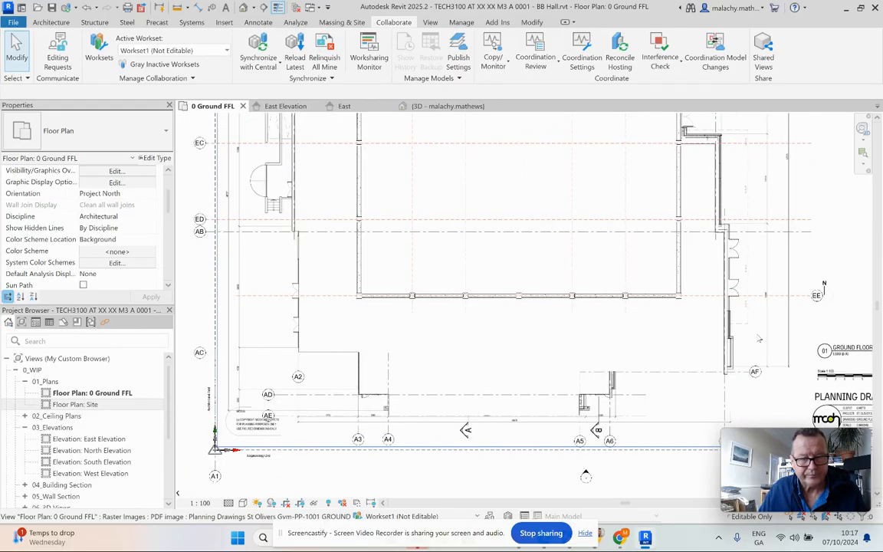
left_click(756, 340)
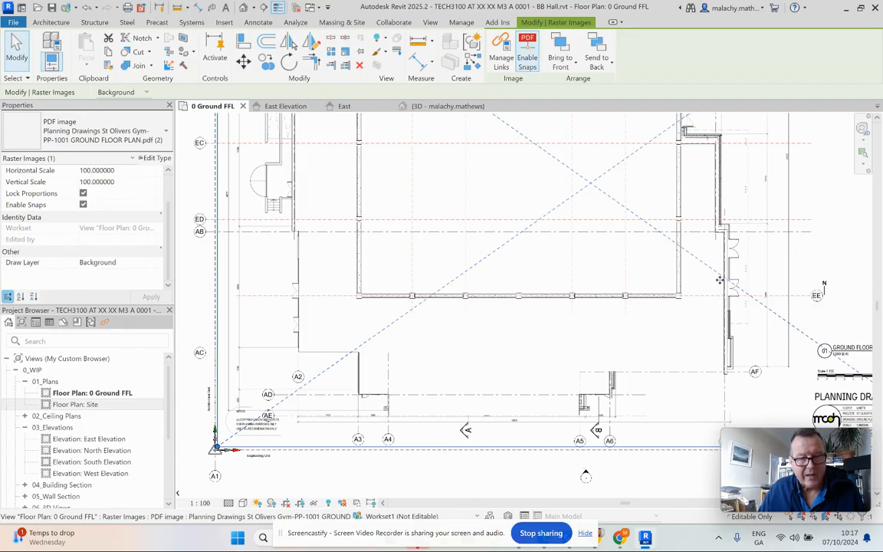
scroll(690, 331, "down", 5)
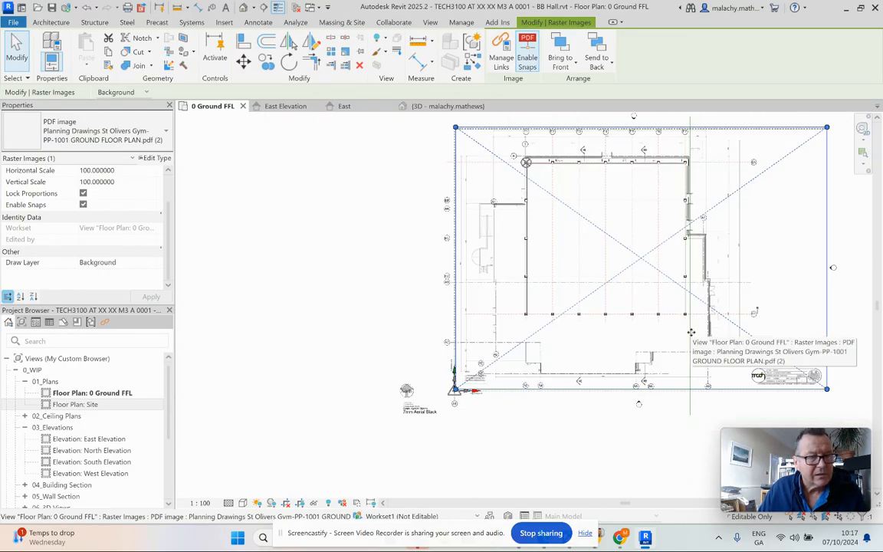
middle_click_drag(564, 296, 518, 313)
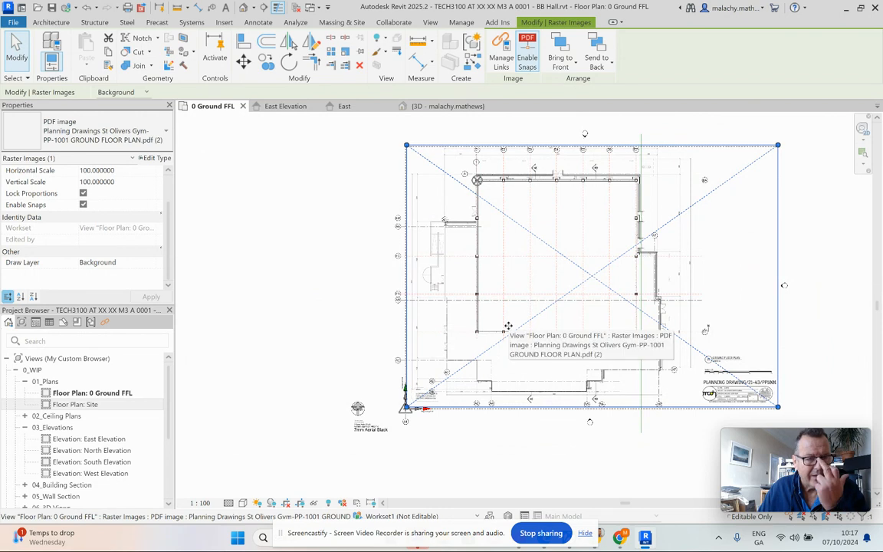
left_click(156, 265)
left_click(145, 255)
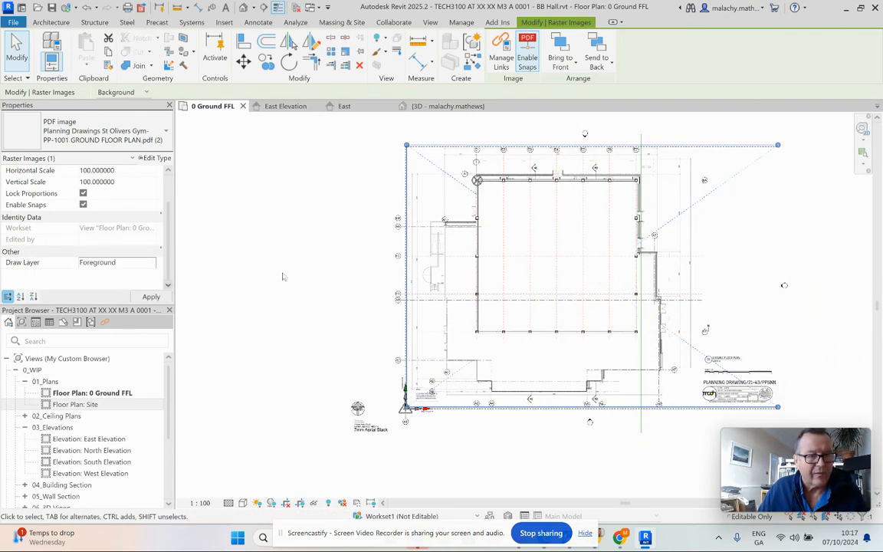
left_click(335, 270)
scroll(472, 306, "up", 4)
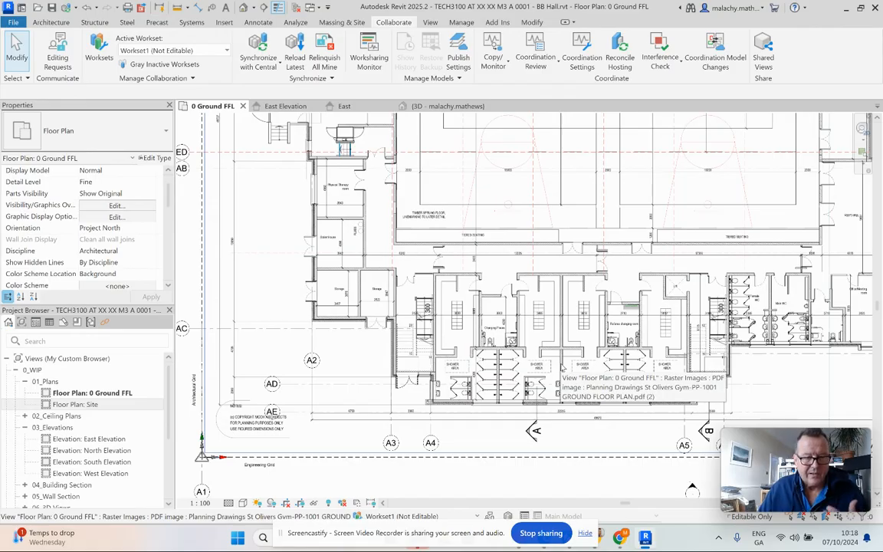
- Open the East Elevation view and frame the linked model's levels, grids and roof line
left_click(75, 404)
double_click(108, 440)
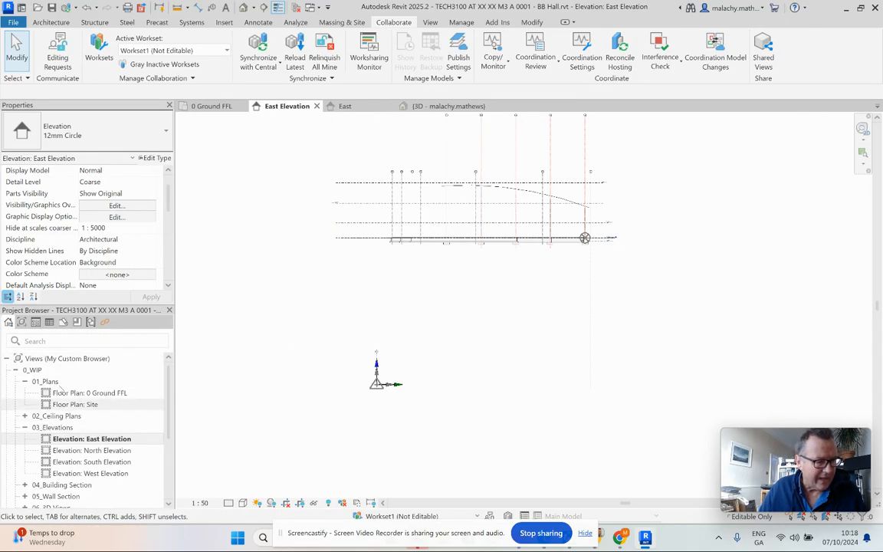
scroll(394, 316, "down", 2)
middle_click_drag(440, 321, 474, 381)
scroll(474, 380, "up", 1)
scroll(506, 288, "up", 5)
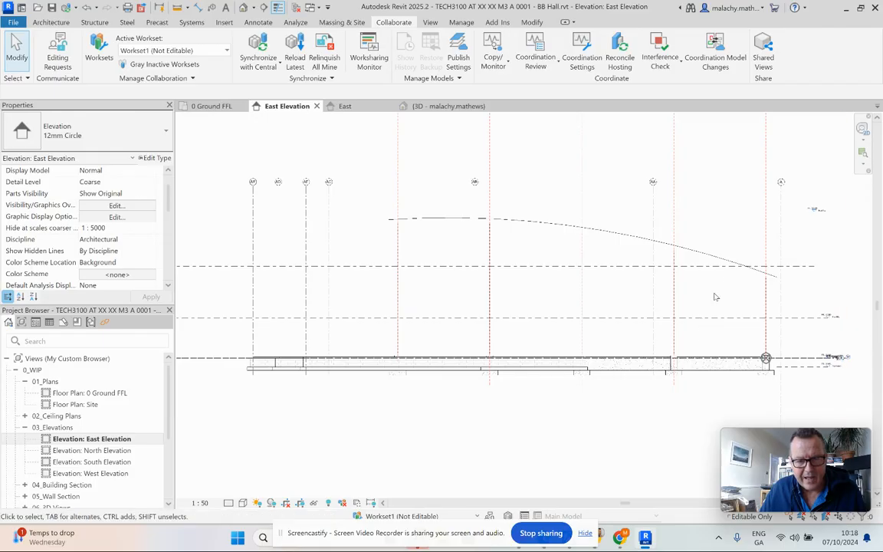
scroll(719, 277, "down", 1)
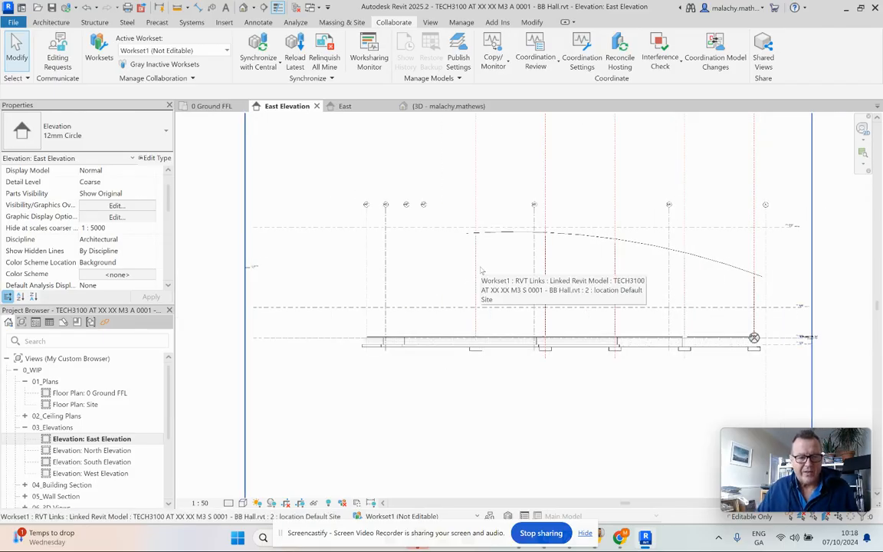
left_click(50, 22)
left_click(780, 45)
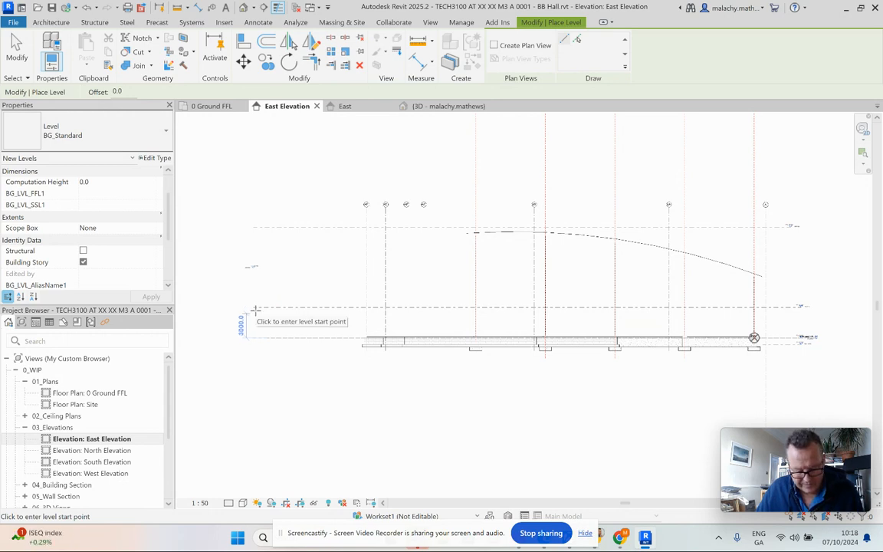
type("36")
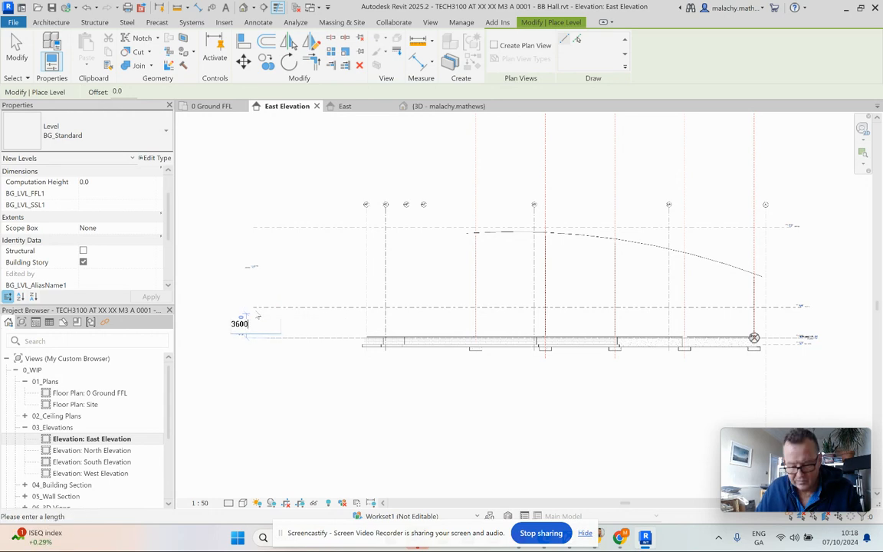
type("00")
key("Return")
key("Escape")
key("Escape")
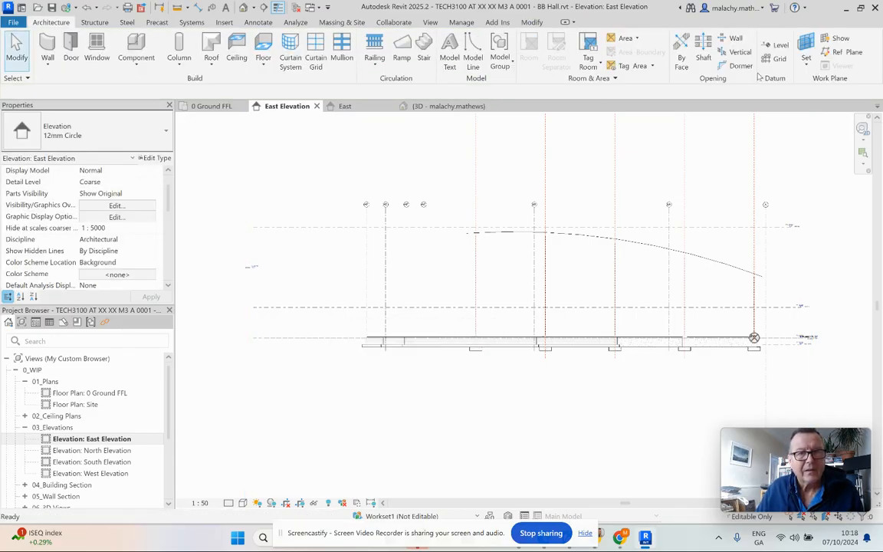
- Place a short level 3600 mm above 0 Ground FFL beside the First FFL level head in the East Elevation
left_click(778, 45)
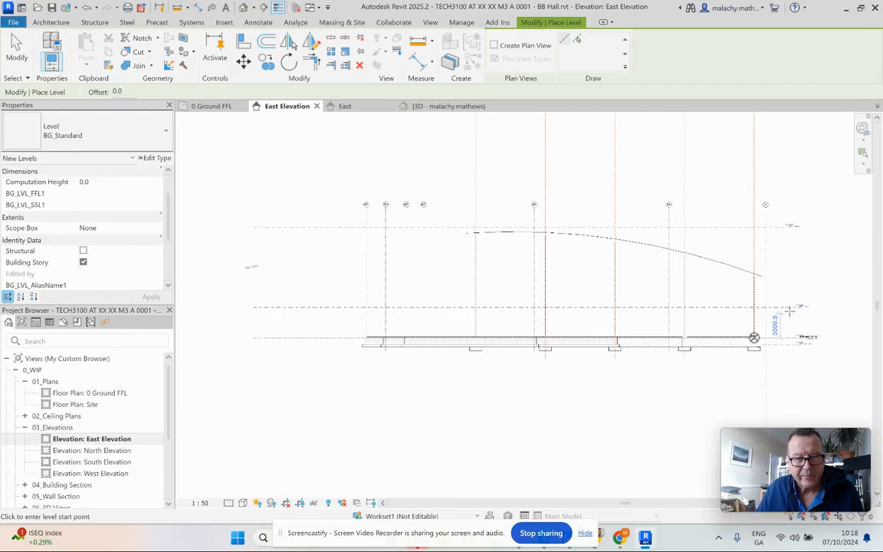
scroll(789, 309, "up", 4)
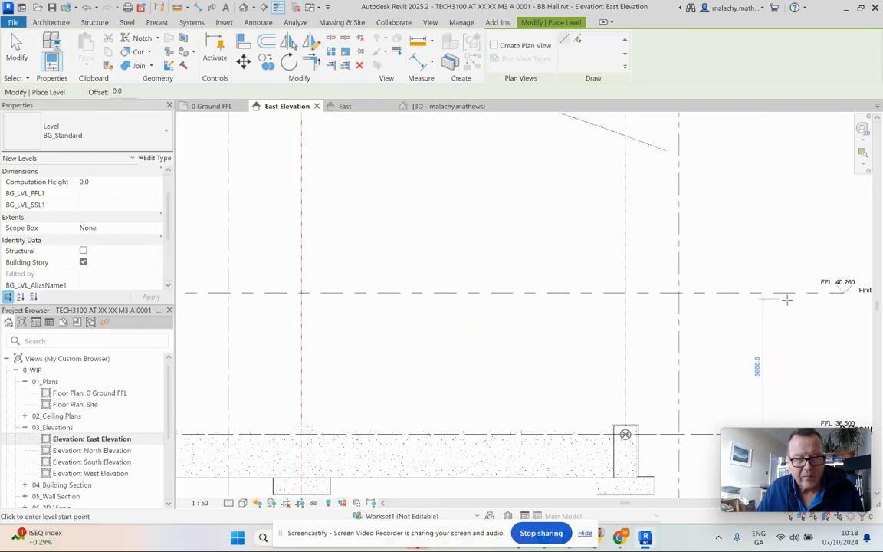
left_click(787, 300)
scroll(787, 300, "down", 2)
middle_click_drag(807, 326, 714, 319)
left_click(760, 309)
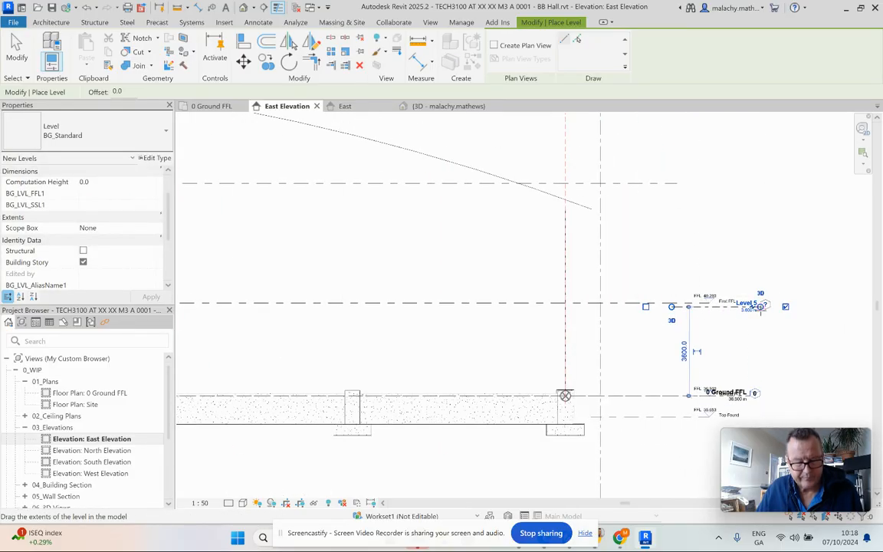
key("Escape")
key("Escape")
- Extend the headless end of the new 3600 mm level line toward grid A and deselect it
left_click(673, 307)
left_click_drag(672, 307, 630, 307)
left_click(714, 343)
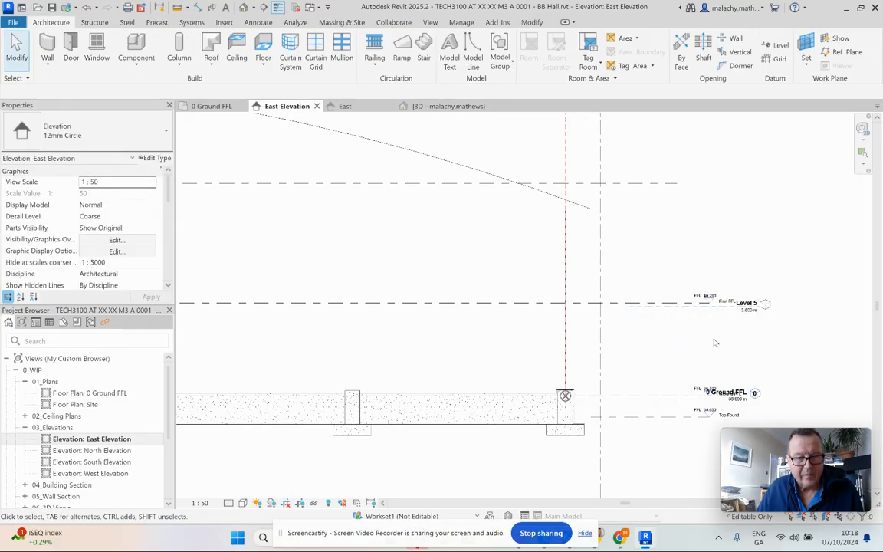
scroll(707, 336, "down", 6)
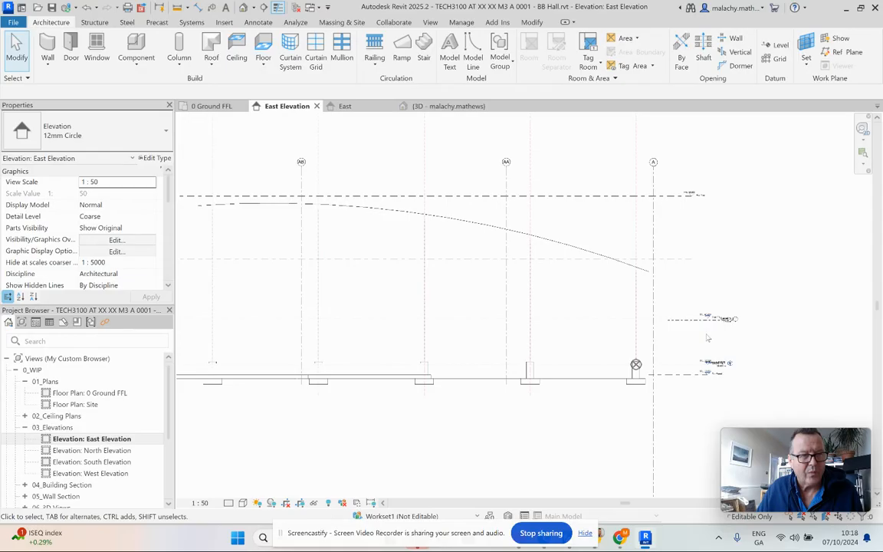
- Place a short level 5000 mm above Level 5 on the linked model's intermediate level line, aligning its head with Level 5
scroll(217, 292, "up", 5)
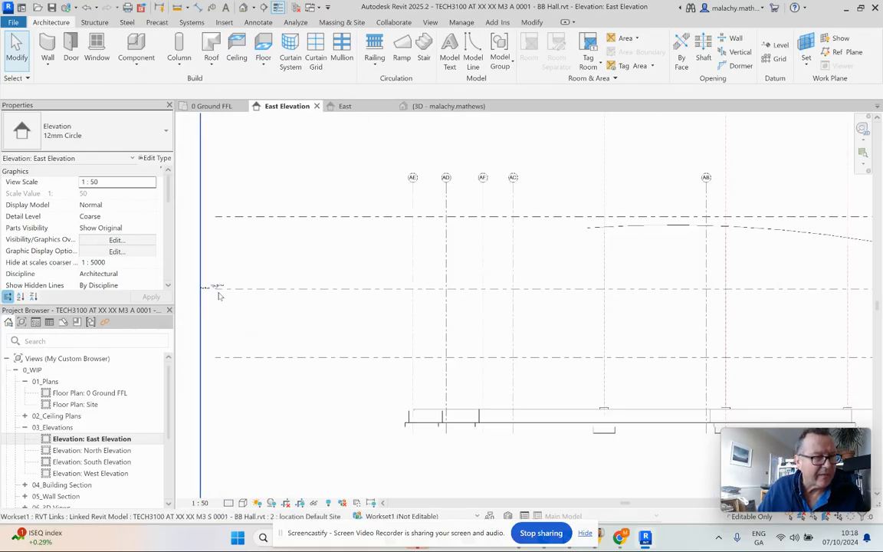
scroll(228, 300, "down", 6)
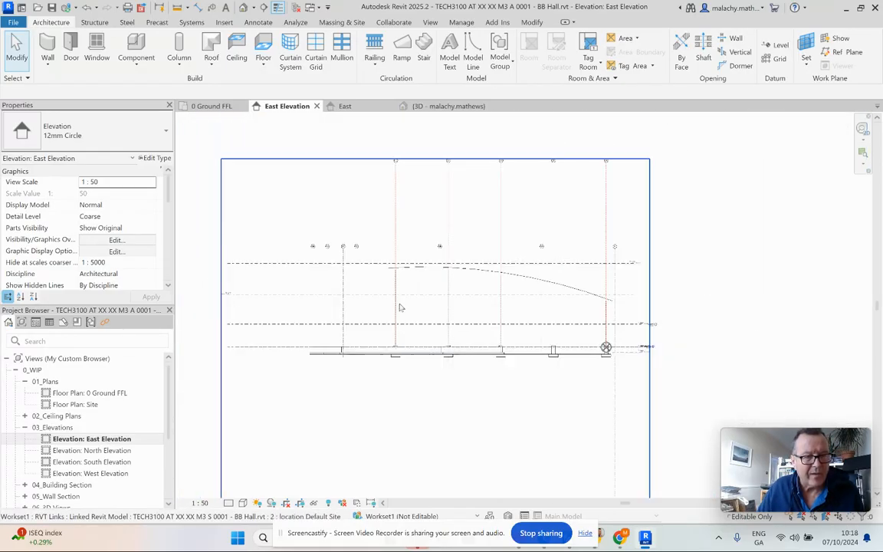
scroll(640, 306, "up", 5)
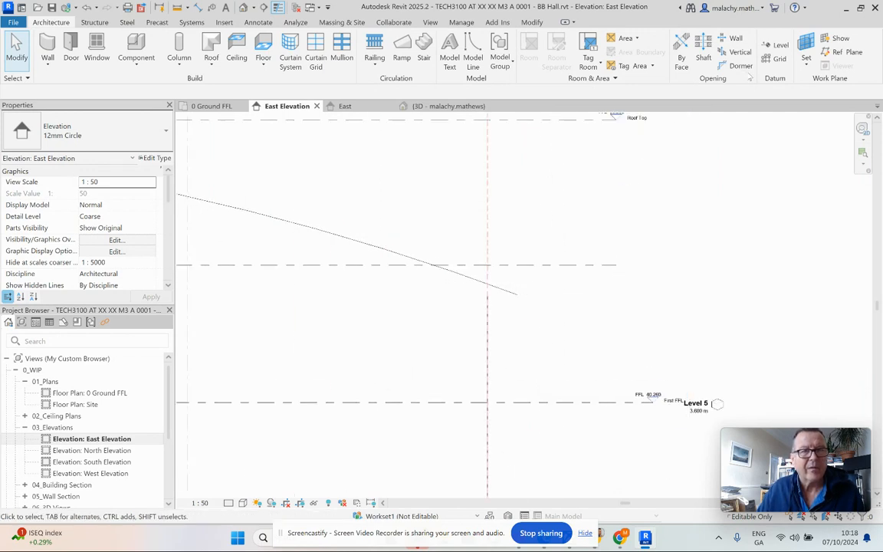
left_click(774, 46)
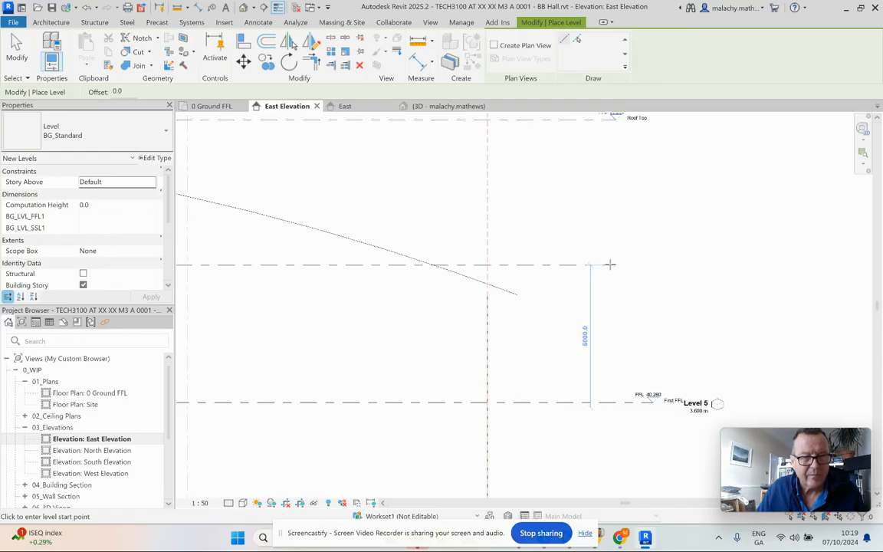
left_click(610, 265)
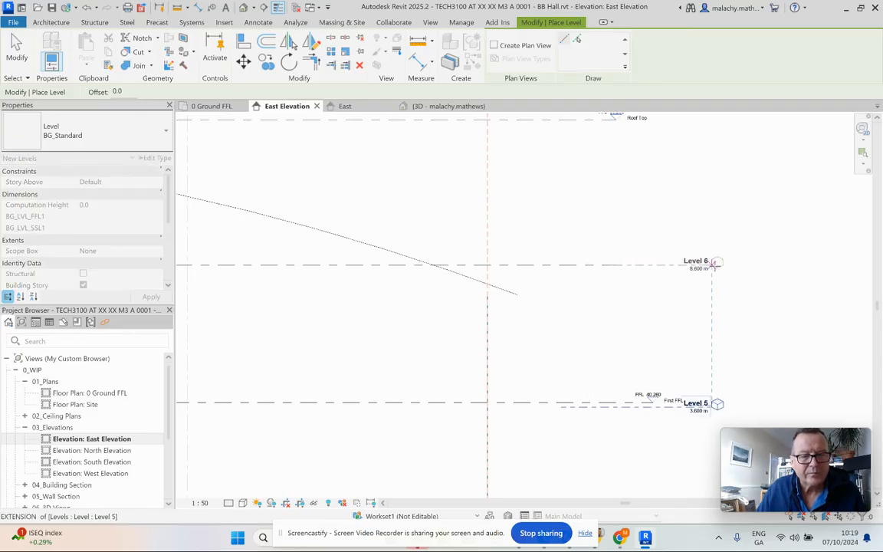
left_click(713, 262)
key("Escape")
key("Escape")
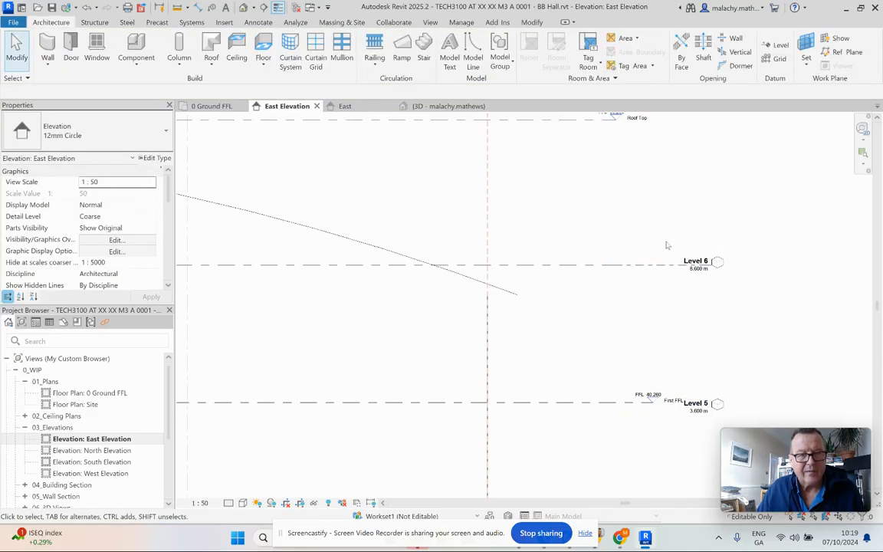
- Place a short level on the linked model's Roof Top level line, 5100 mm above Level 6
middle_click_drag(665, 245, 644, 325)
left_click(774, 46)
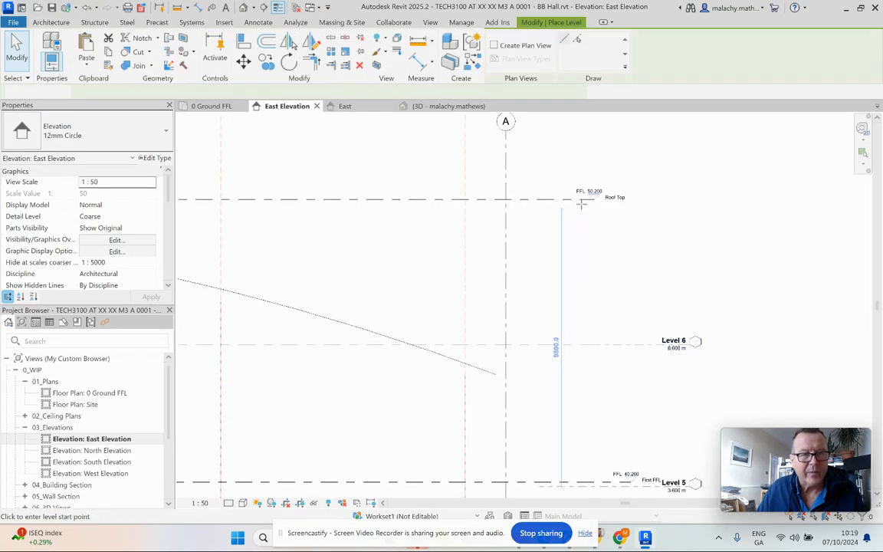
left_click(582, 199)
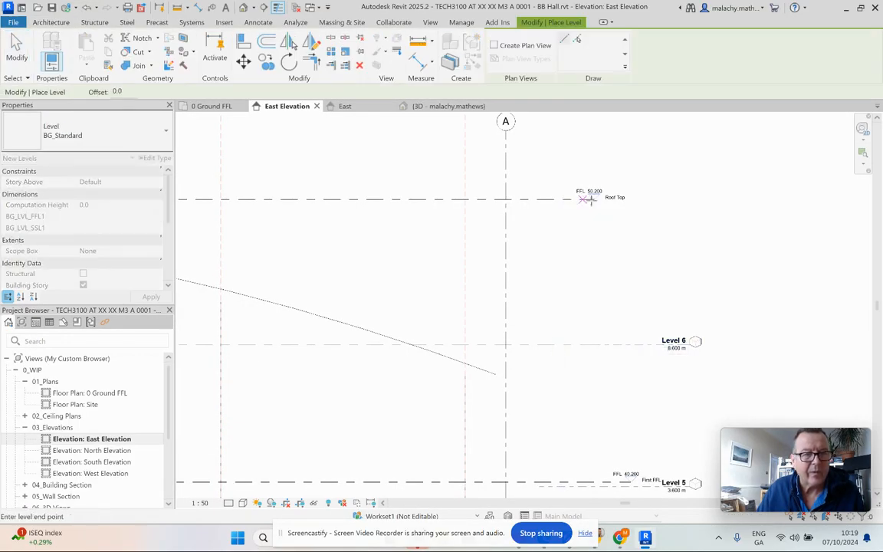
left_click(679, 199)
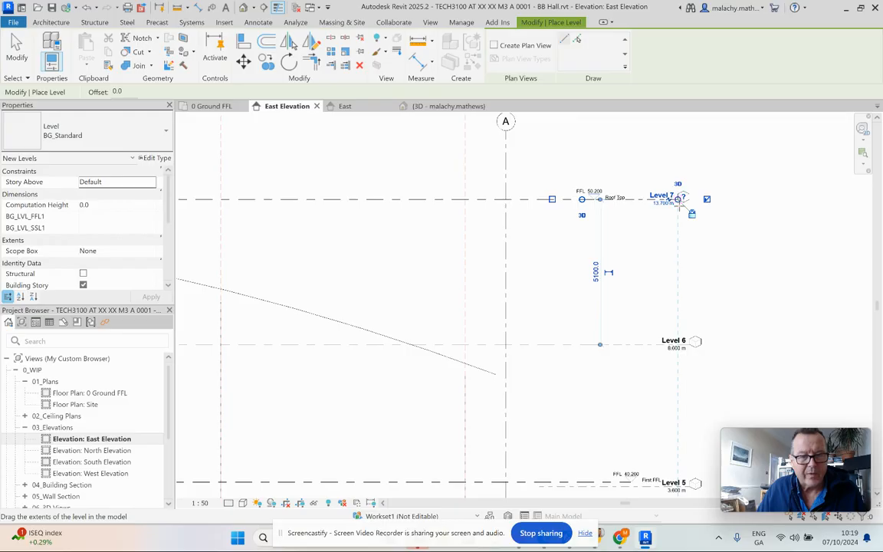
key("Escape")
key("Escape")
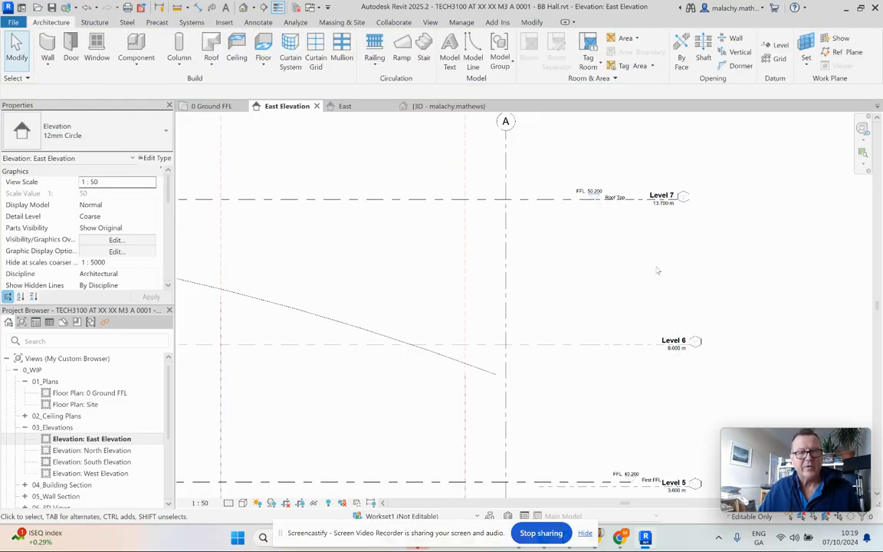
- Set the elevation base of the BG_Standard level type to Survey Point
left_click(651, 345)
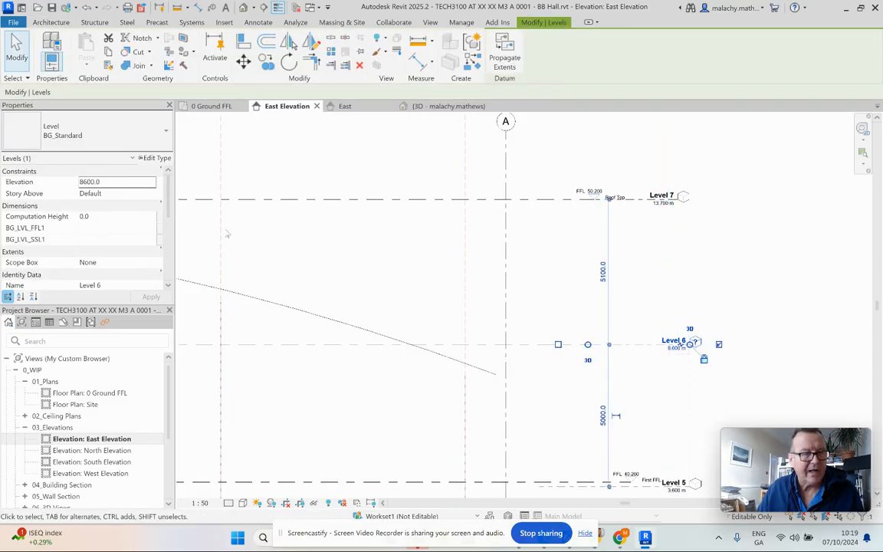
left_click(152, 158)
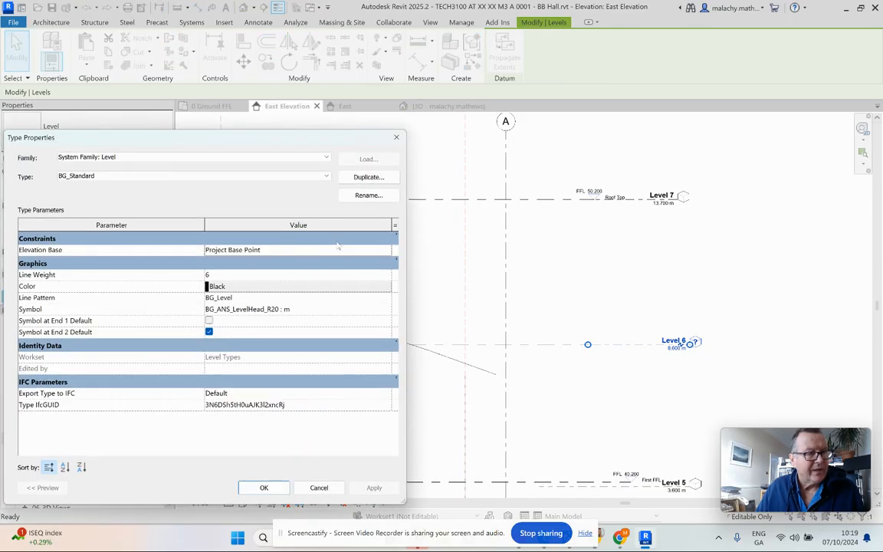
left_click(387, 255)
left_click(288, 269)
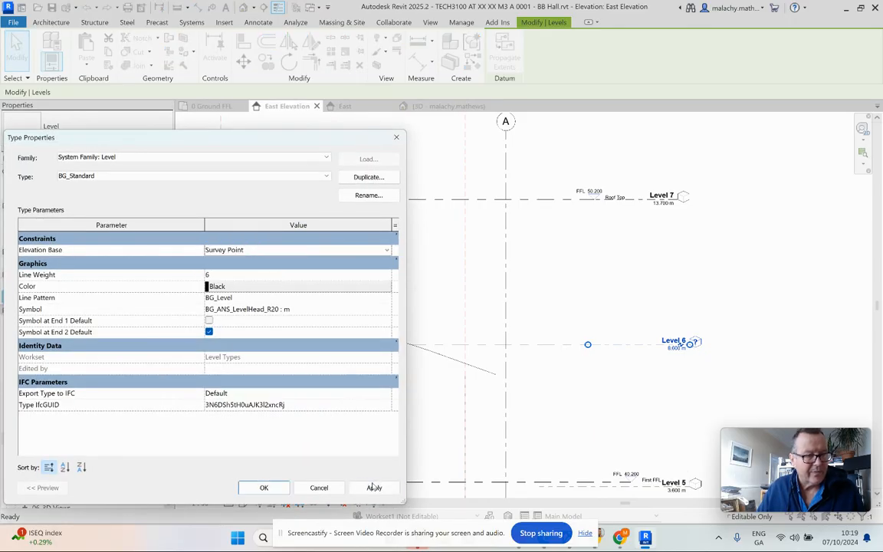
left_click(374, 487)
left_click(264, 487)
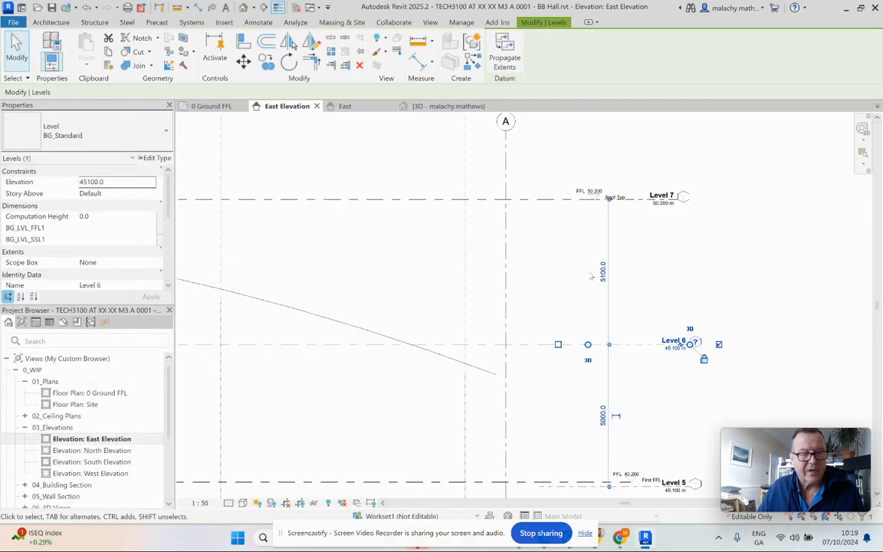
- Compare the new levels' elevations with the linked structural levels from Roof Top down to Top Found
scroll(648, 211, "up", 3)
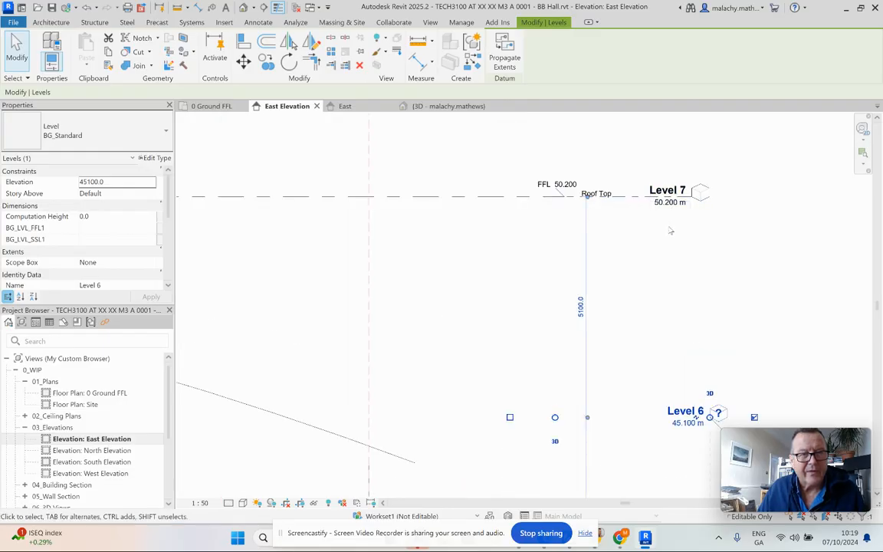
scroll(671, 225, "down", 2)
middle_click_drag(664, 262, 657, 229)
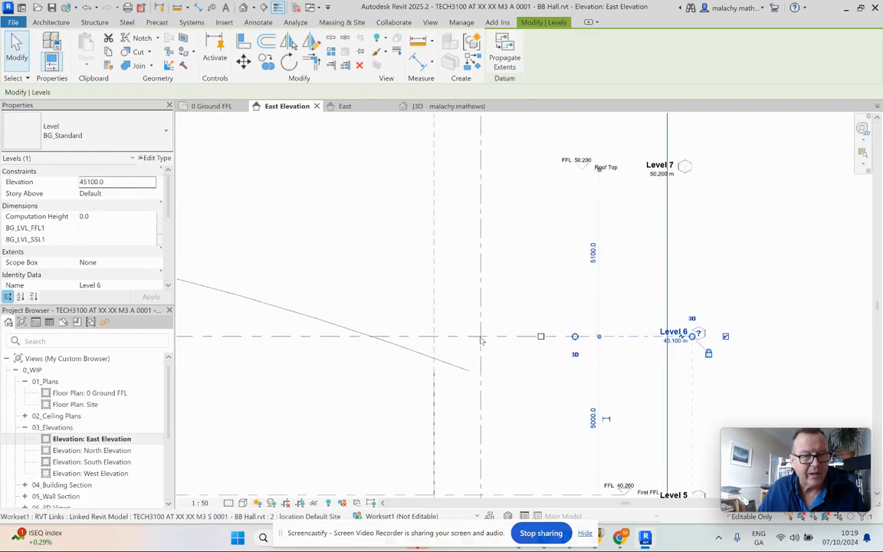
scroll(536, 337, "down", 3)
scroll(548, 347, "up", 4)
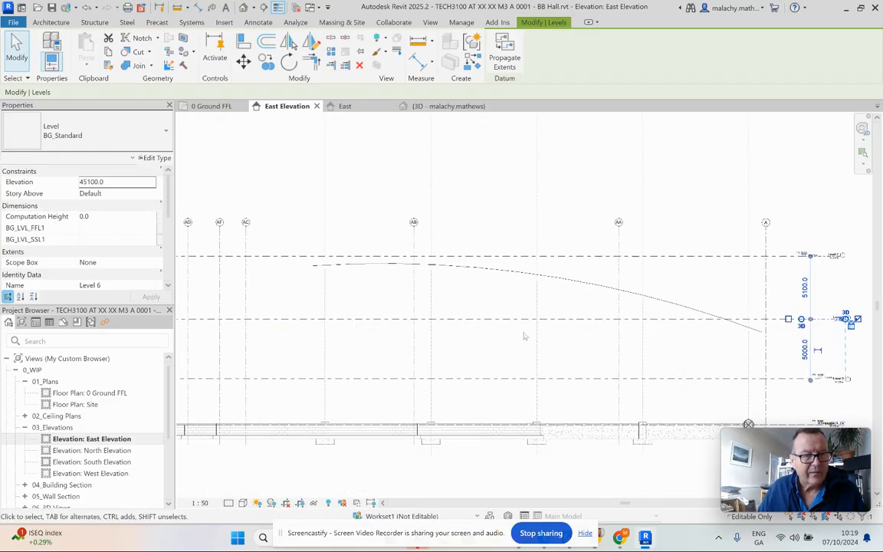
scroll(230, 337, "up", 4)
scroll(310, 327, "down", 4)
scroll(310, 327, "down", 2)
scroll(626, 310, "up", 5)
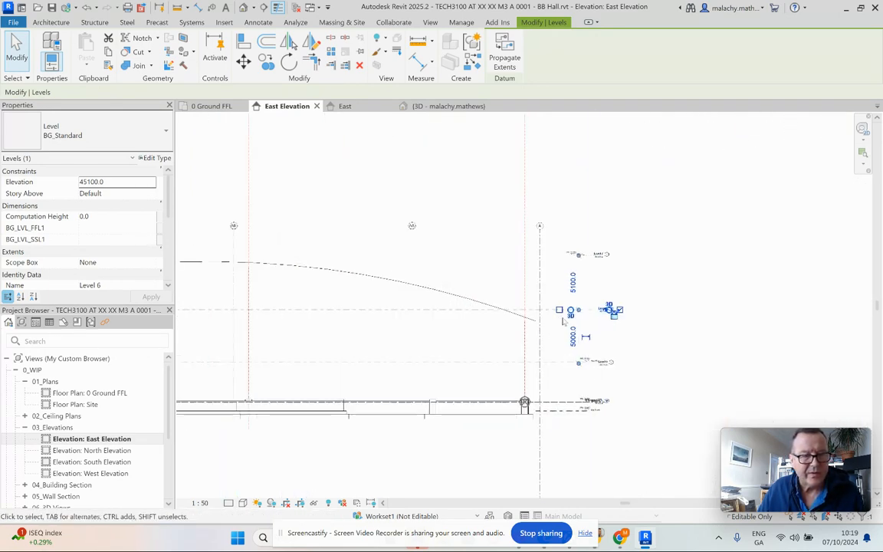
scroll(620, 322, "down", 2)
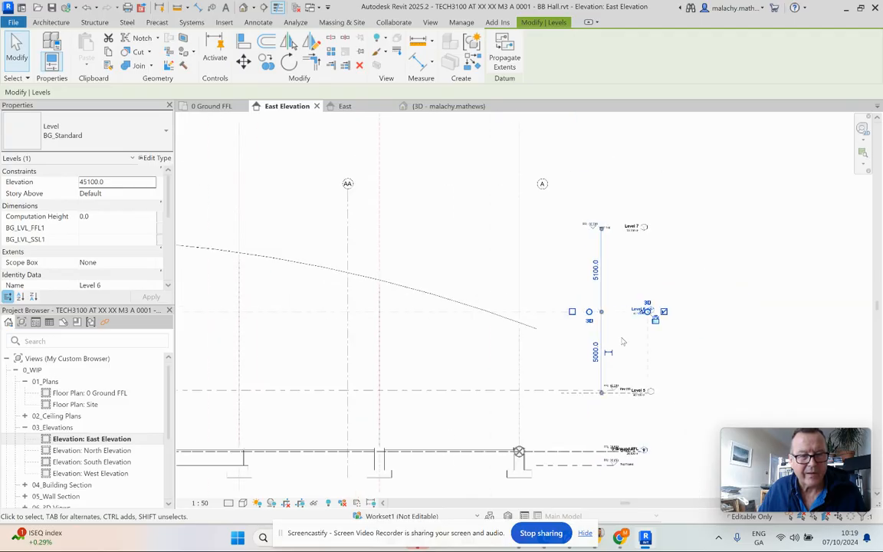
scroll(613, 333, "up", 5)
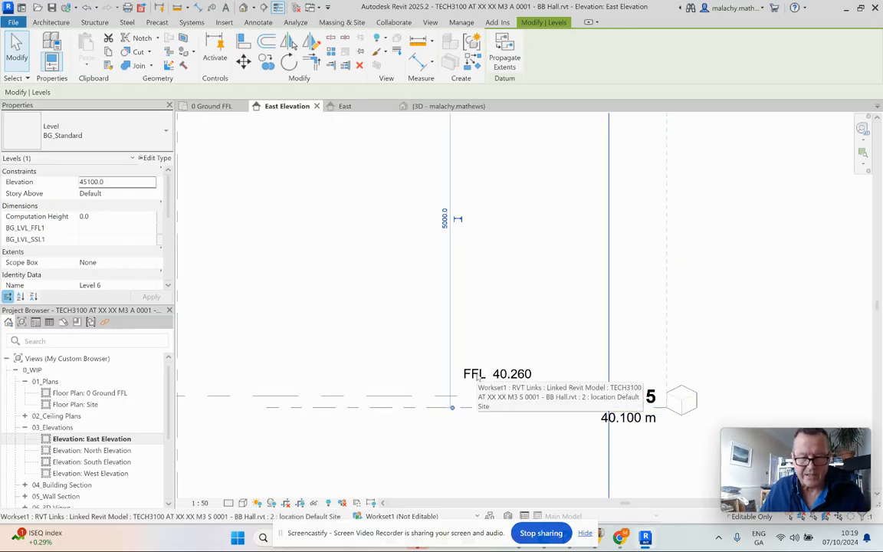
scroll(477, 375, "down", 4)
scroll(523, 384, "down", 1)
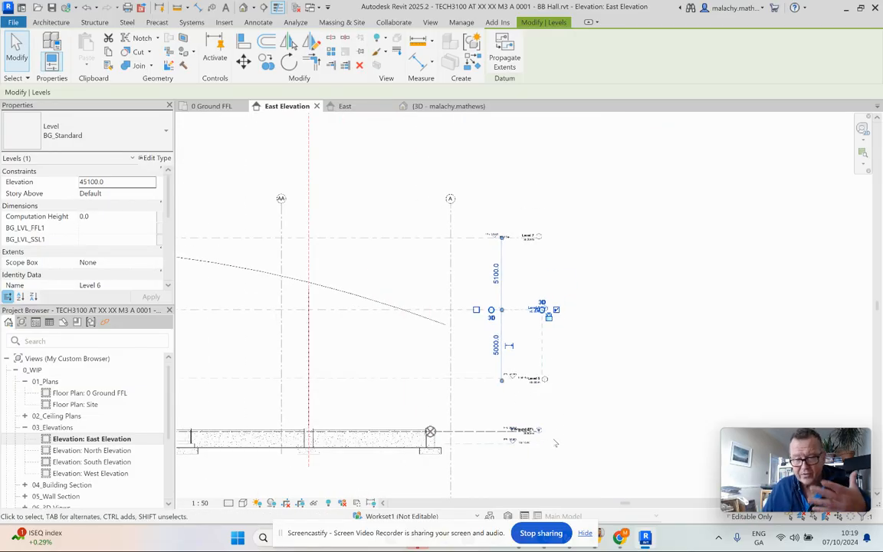
scroll(556, 443, "up", 5)
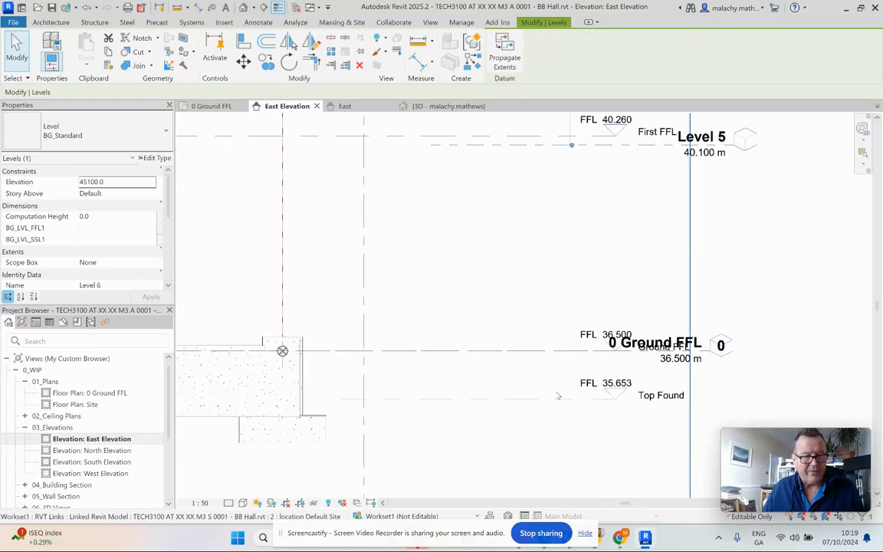
scroll(564, 414, "down", 5)
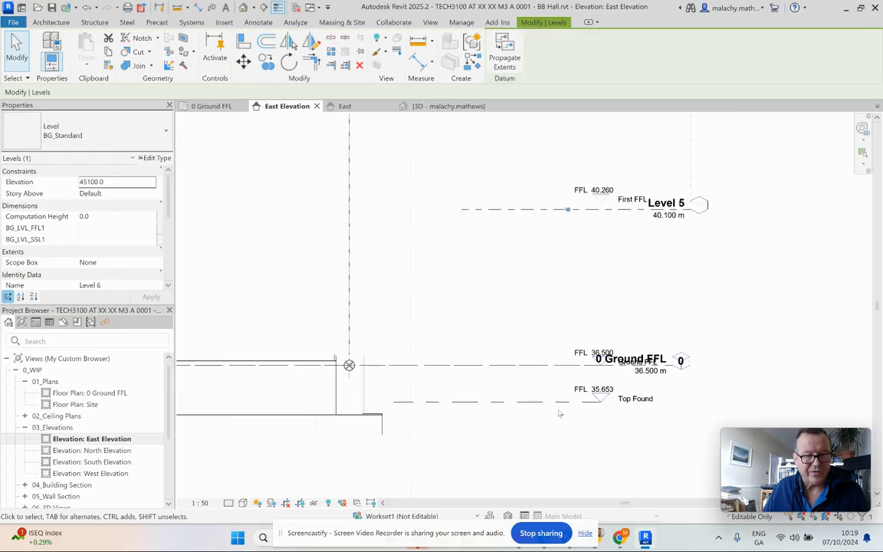
scroll(564, 414, "down", 1)
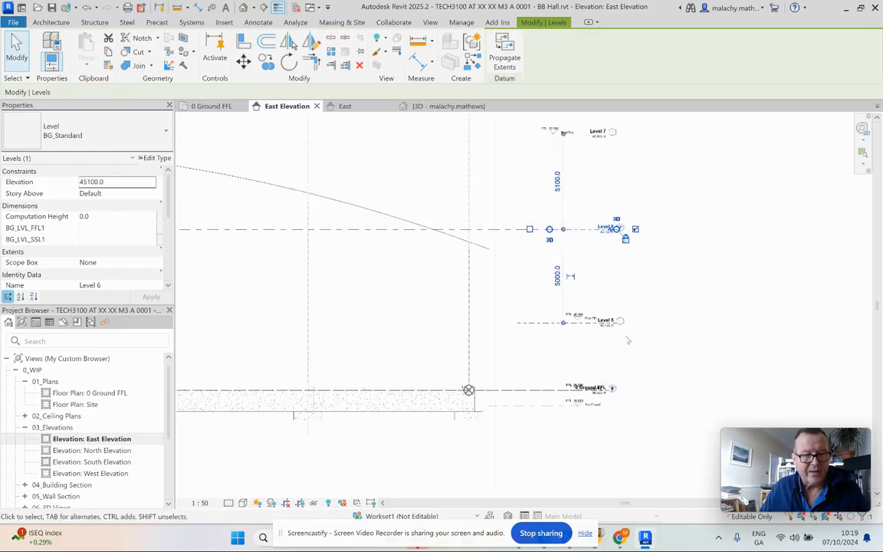
- Rename Level 5, beside the linked First FFL, as AFFL and deselect it
scroll(607, 320, "up", 5)
left_click(607, 320)
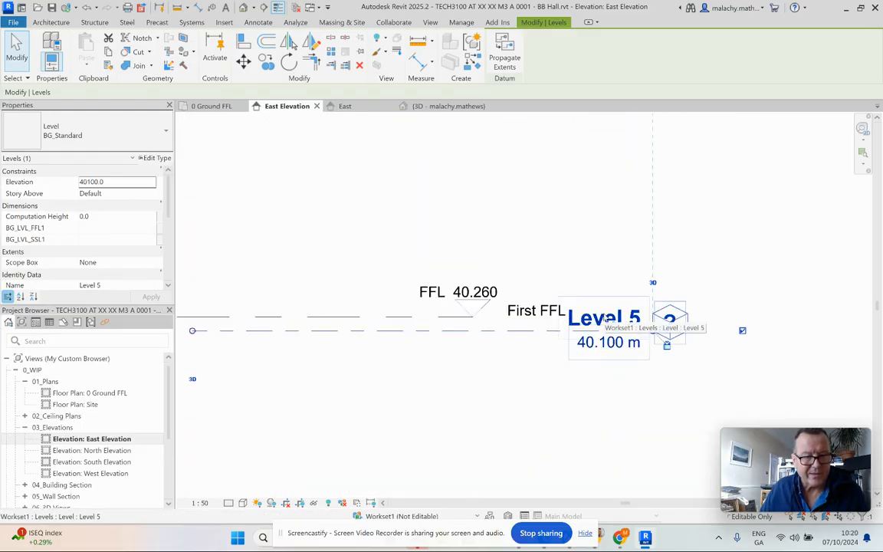
left_click(604, 316)
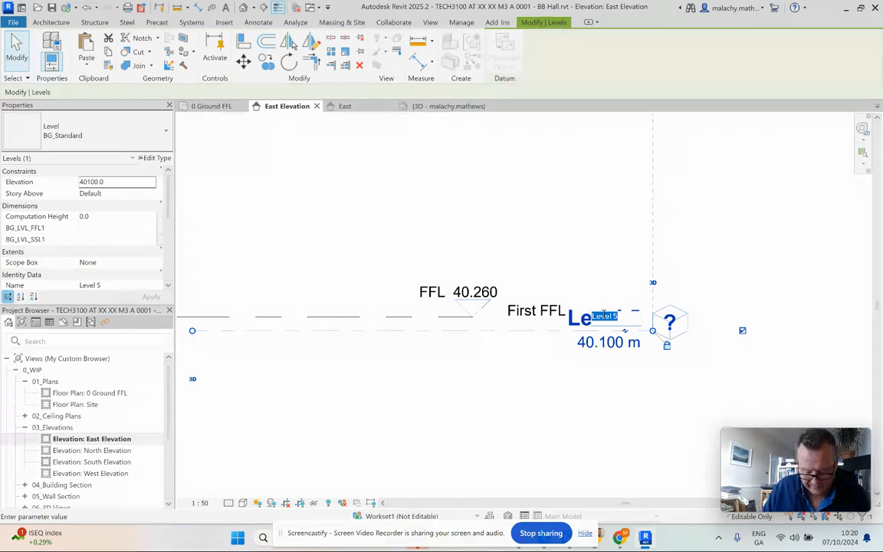
type("AFFL")
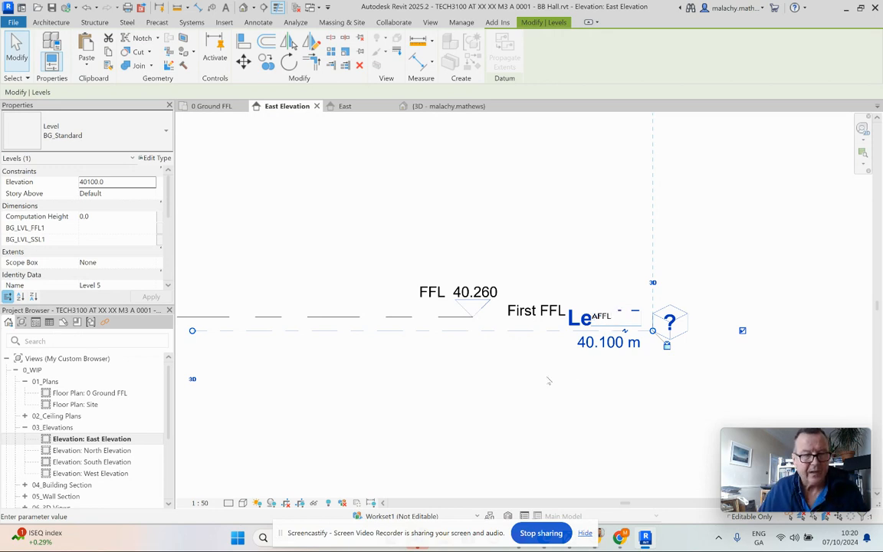
key("Return")
scroll(554, 377, "down", 2)
left_click(602, 390)
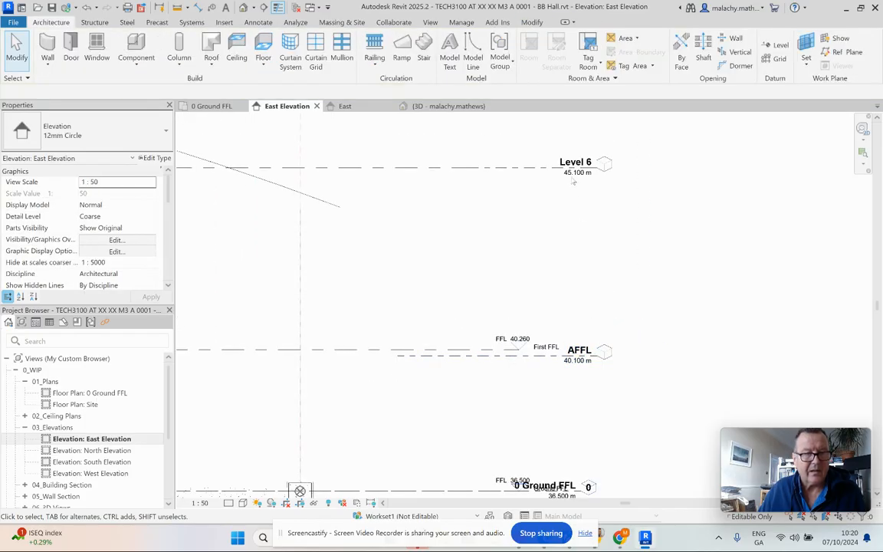
- Rename Level 6, the level above AFFL, as ARFL
scroll(572, 186, "up", 2)
left_click(575, 161)
left_click(575, 157)
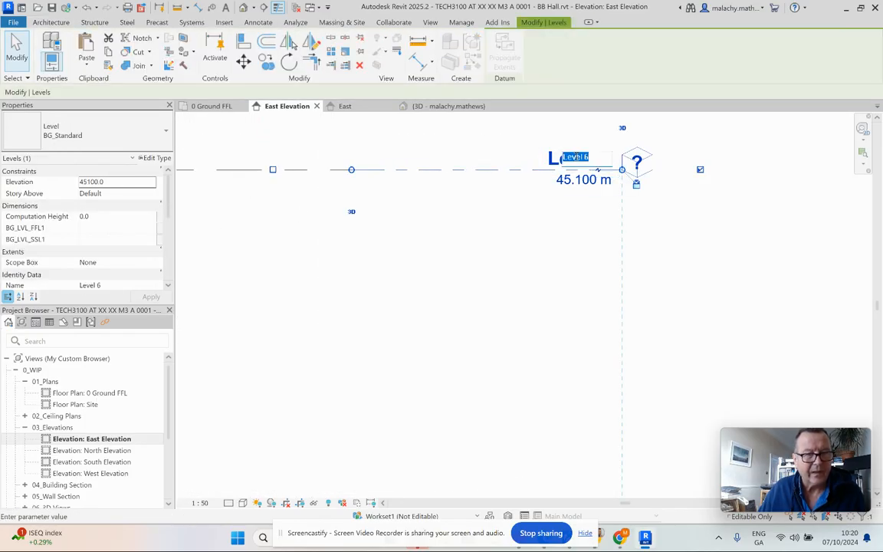
type("ARFL")
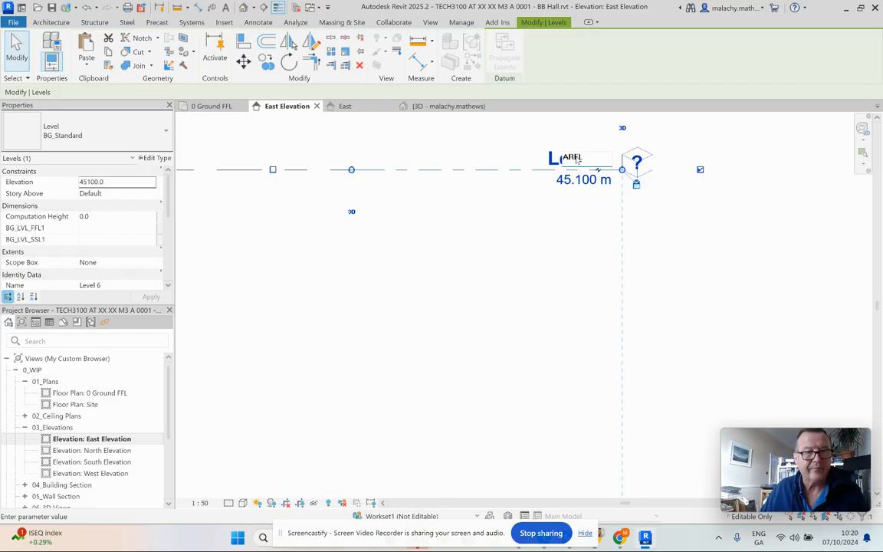
key("Return")
- Rename Level 7, beside the linked Roof Top level, as ARFFL
scroll(590, 203, "down", 3)
middle_click_drag(584, 203, 577, 302)
scroll(557, 187, "up", 5)
left_click(556, 185)
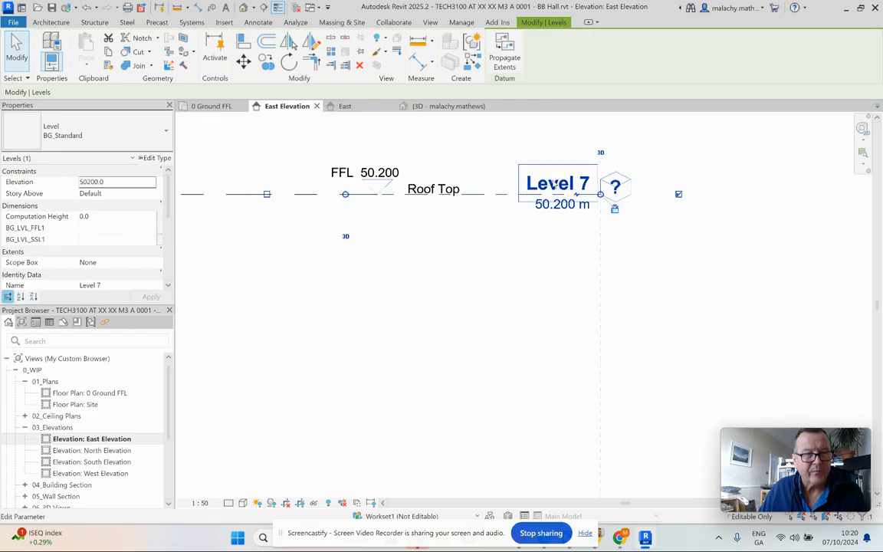
left_click(555, 184)
key("BackSpace")
type("ARFFL")
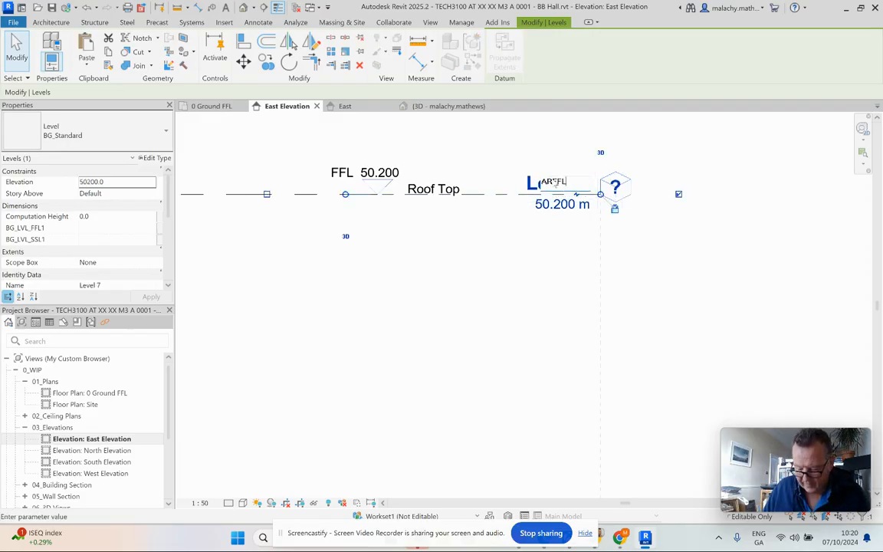
key("Return")
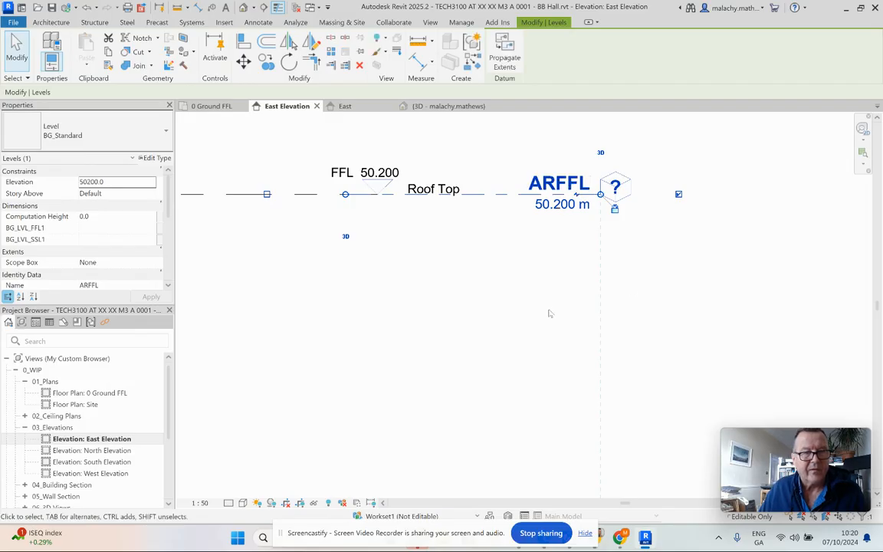
scroll(550, 311, "down", 1)
scroll(567, 279, "down", 4)
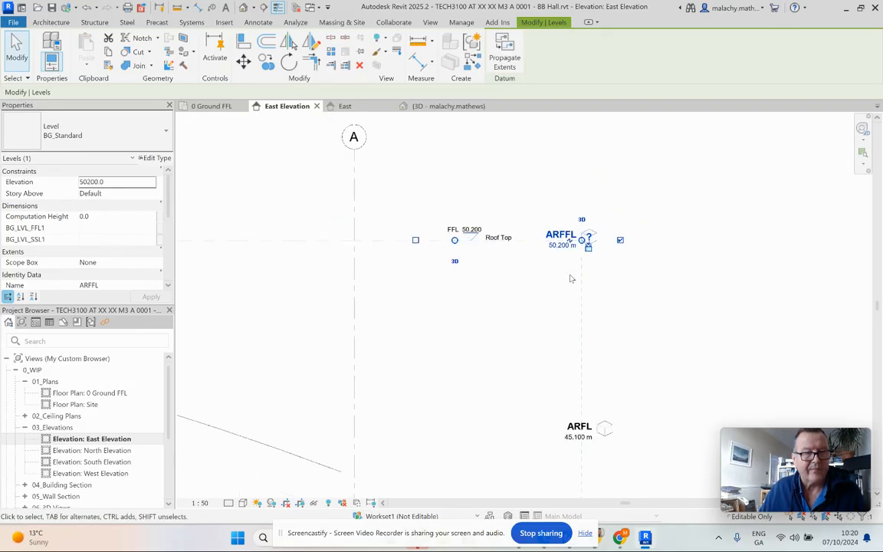
middle_click_drag(371, 385, 586, 300)
scroll(469, 351, "down", 6)
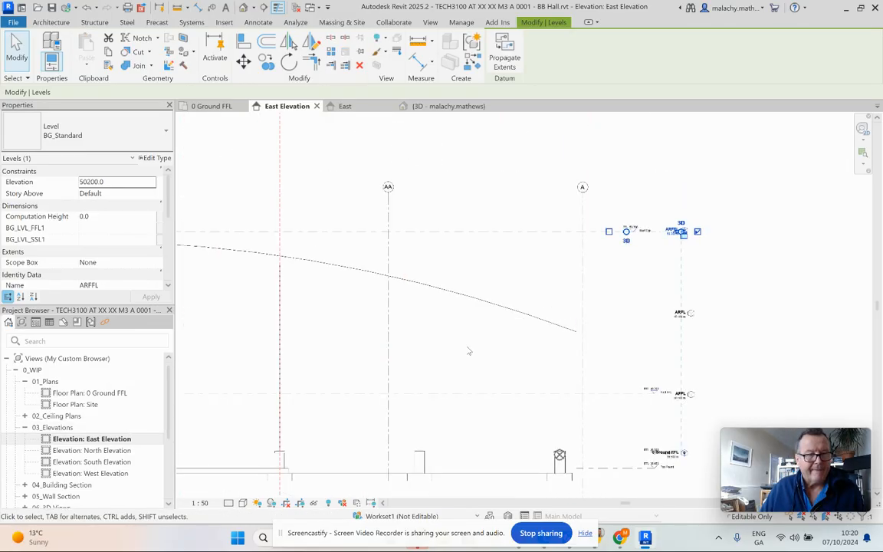
- Create new floor plan views for the AFFL, ARFFL and ARFL levels without duplicating existing views
middle_click_drag(508, 356, 619, 346)
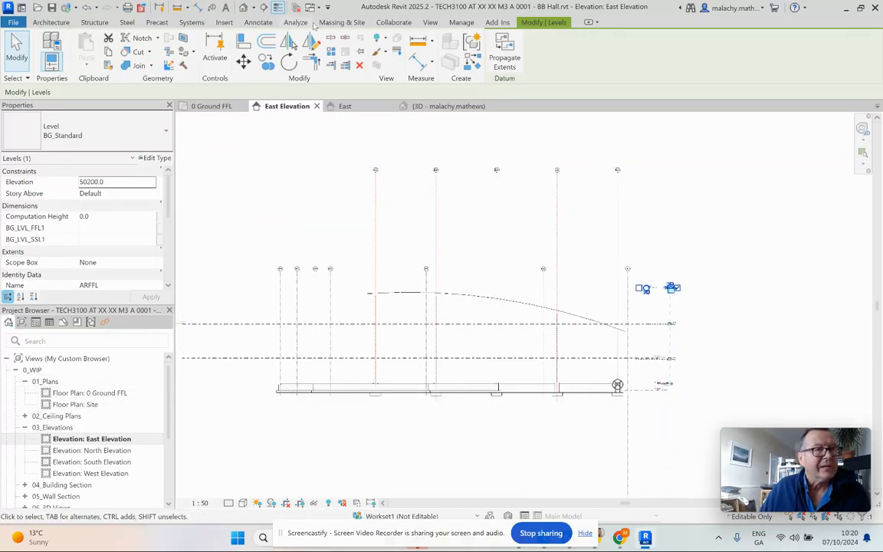
left_click(431, 23)
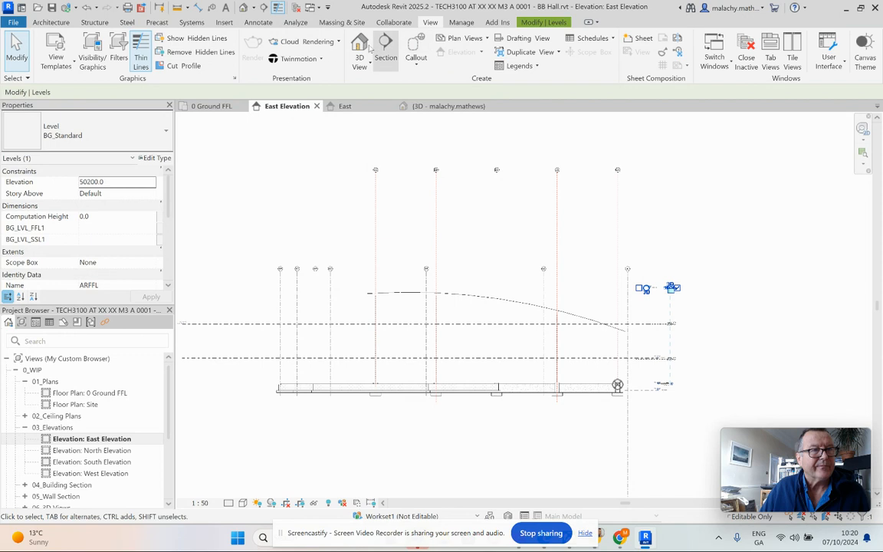
left_click(460, 37)
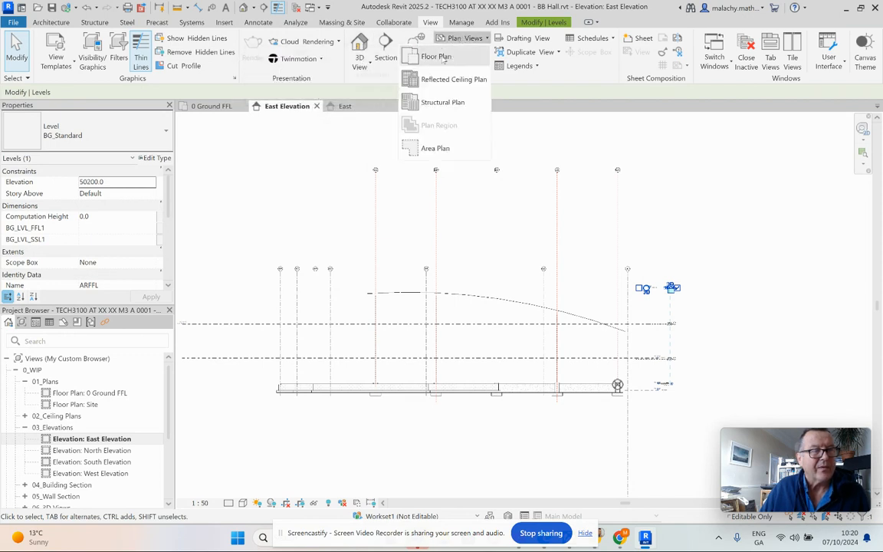
left_click(423, 113)
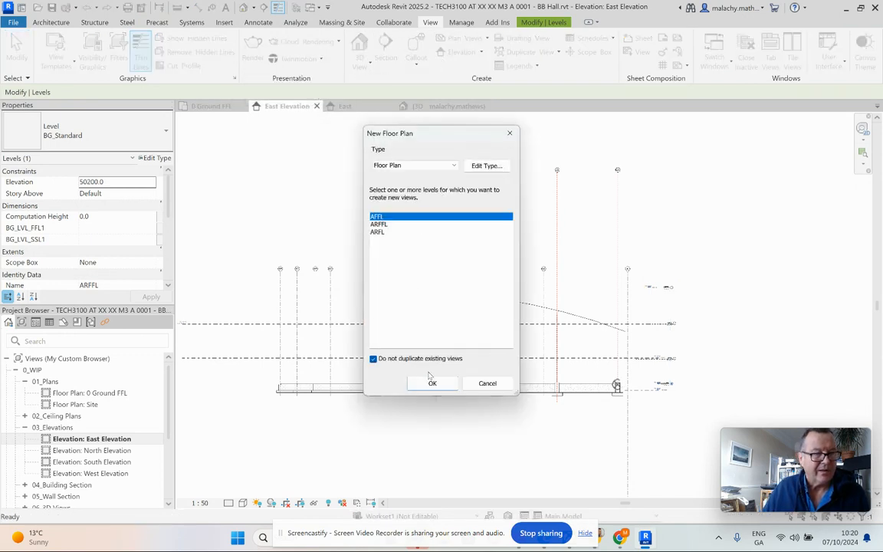
left_click(394, 224, "shift")
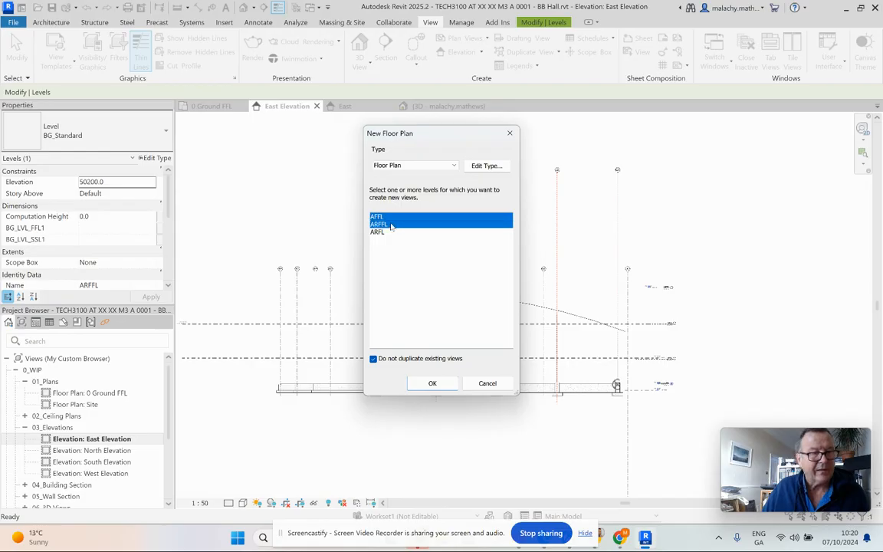
left_click(398, 231, "shift")
left_click(432, 383)
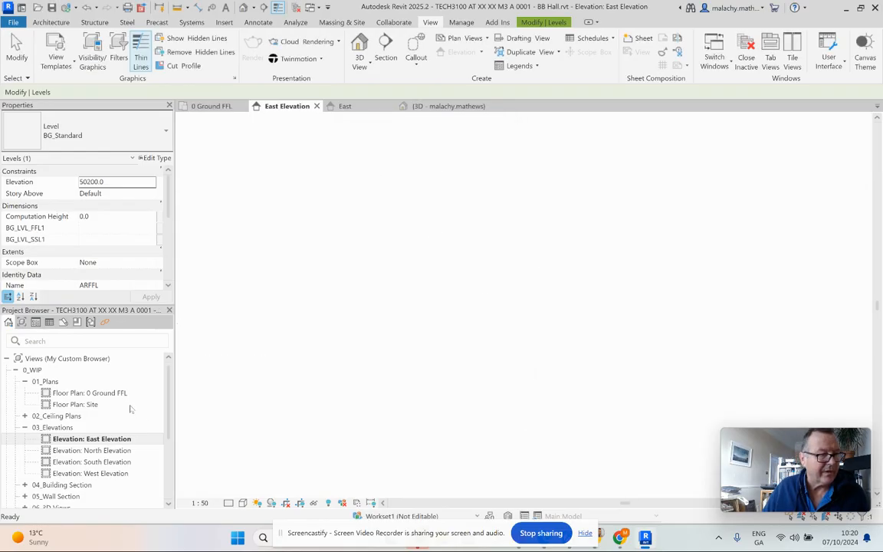
- Expand the uncategorised ??? view groups in the project's view list to find the new floor plans
scroll(130, 408, "down", 3)
scroll(131, 407, "up", 2)
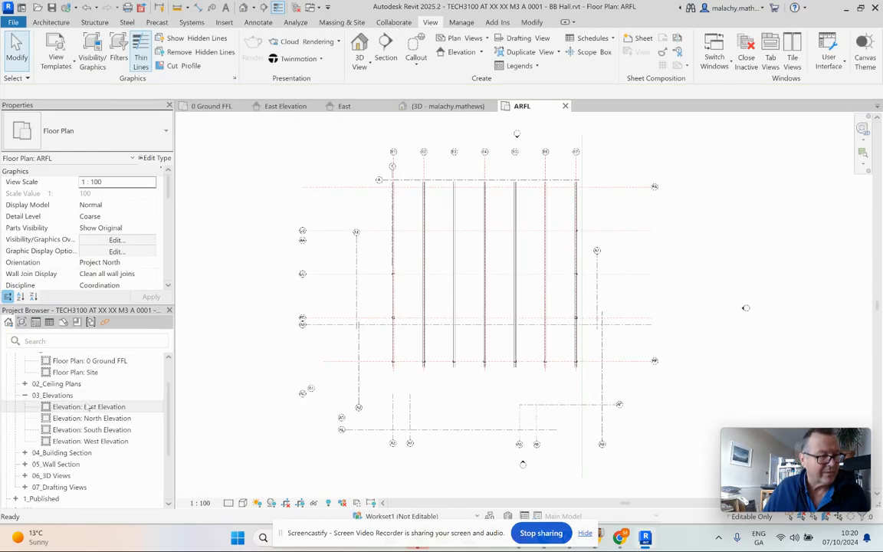
scroll(77, 395, "up", 2)
scroll(88, 399, "down", 3)
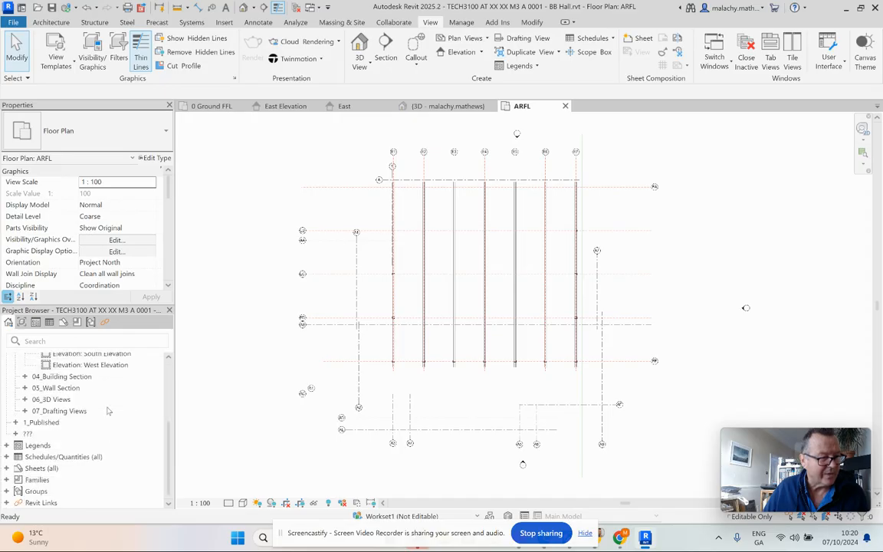
left_click(15, 433)
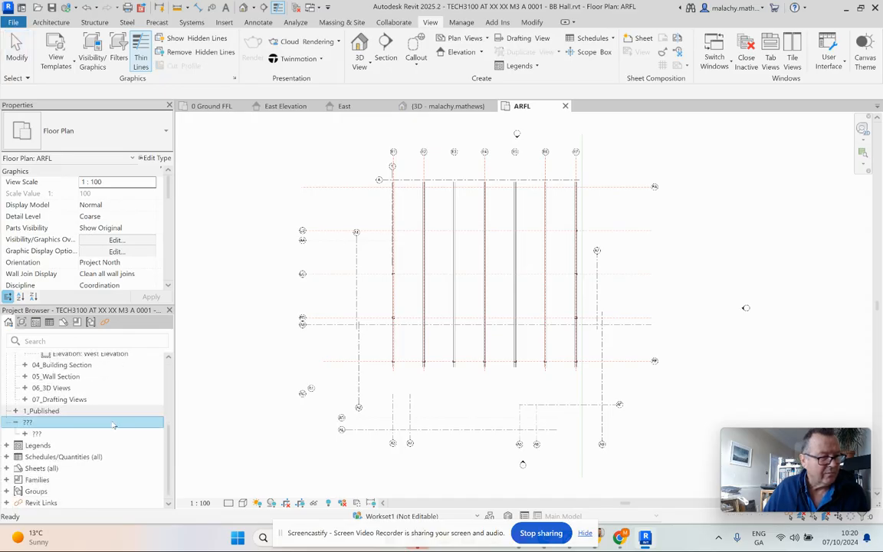
left_click(25, 433)
scroll(85, 414, "down", 3)
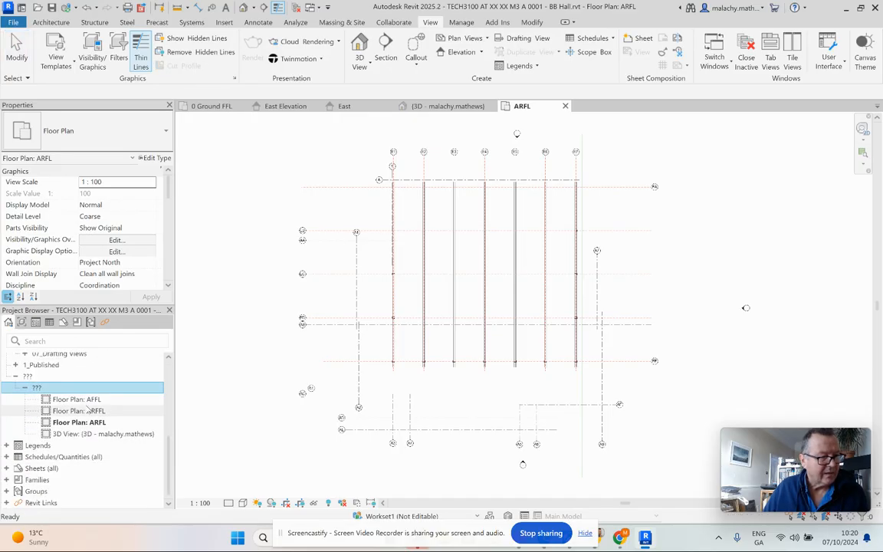
- Assign the AFFL, ARFFL and ARFL floor plans to View Cat 0_WIP and View Sub Cat 01_Plans
left_click(90, 412, "ctrl")
left_click(89, 423, "ctrl")
left_click_drag(169, 201, 150, 249)
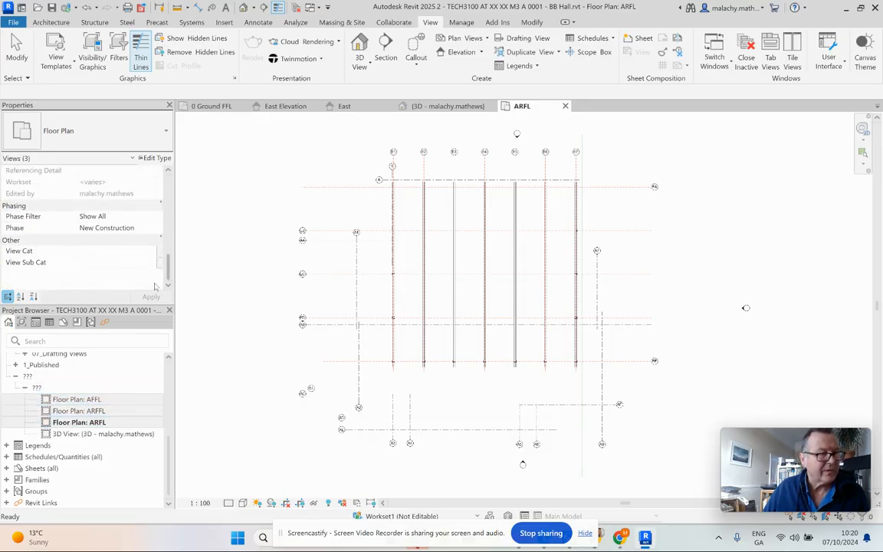
left_click(150, 252)
left_click(153, 262)
left_click(152, 263)
left_click(130, 272)
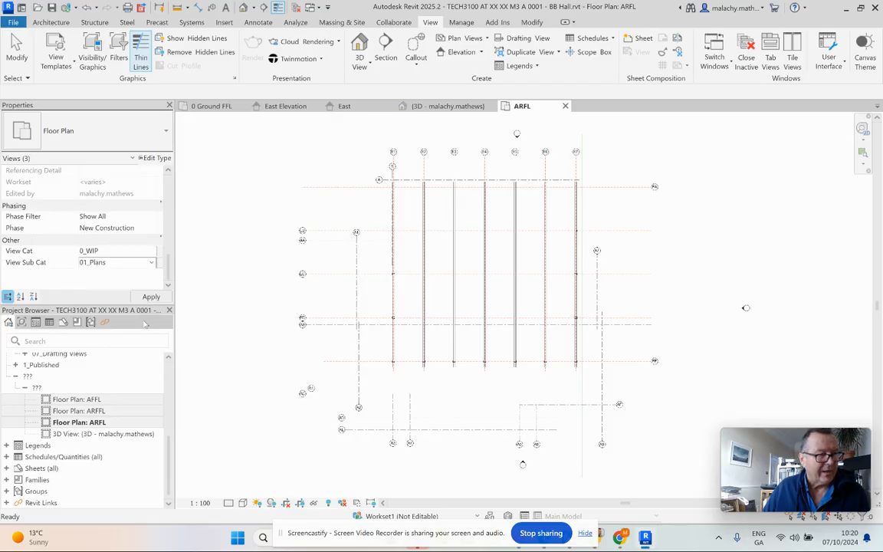
left_click(151, 297)
- Check the AFFL, ARFFL and ARFL floor plans in the 01_Plans group of the view list
scroll(209, 385, "down", 3)
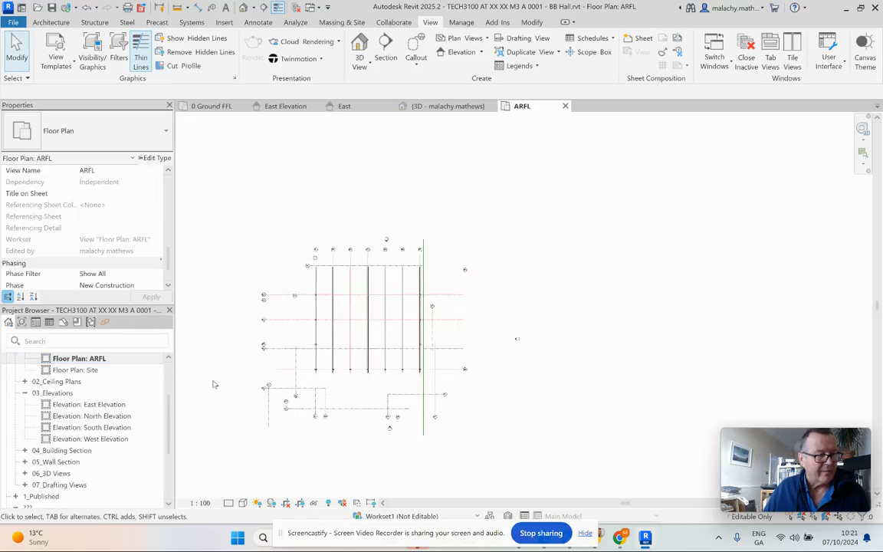
scroll(109, 393, "down", 3)
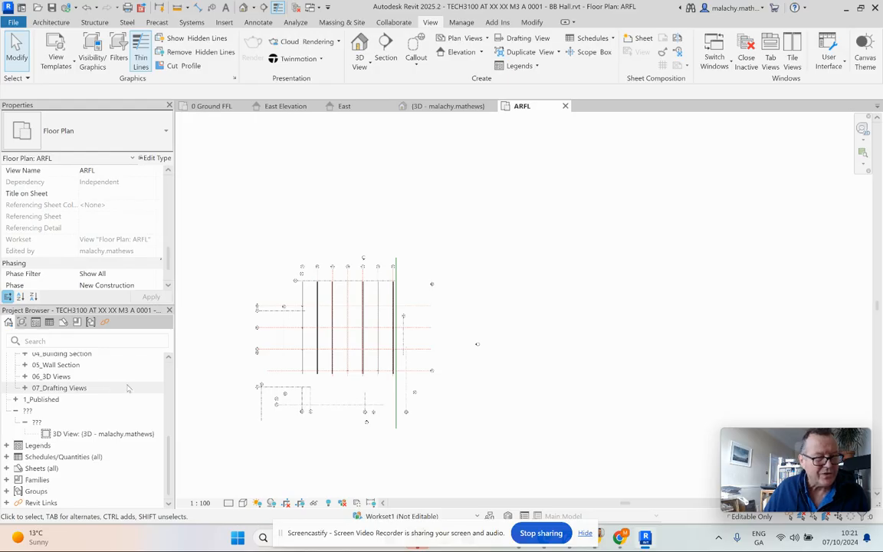
scroll(110, 393, "up", 5)
left_click(76, 404, "shift")
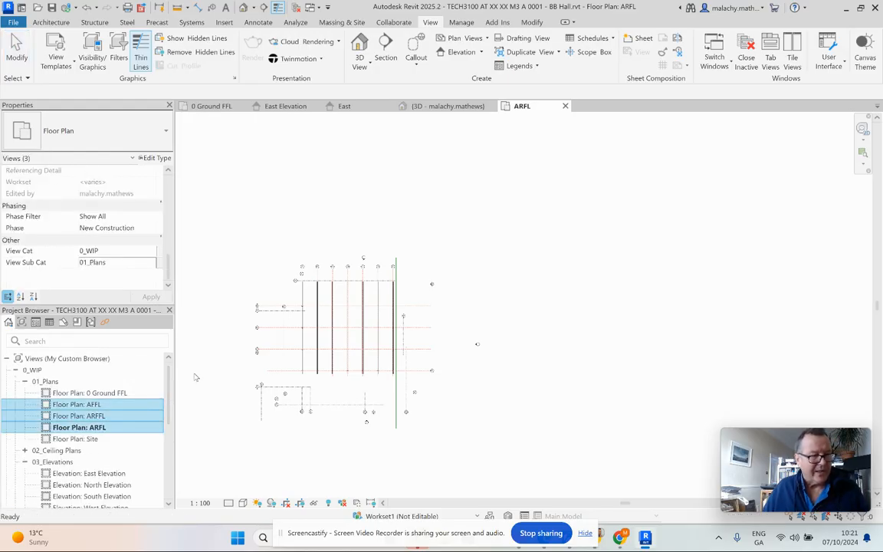
middle_click_drag(349, 245, 555, 244)
middle_click_drag(398, 215, 348, 223)
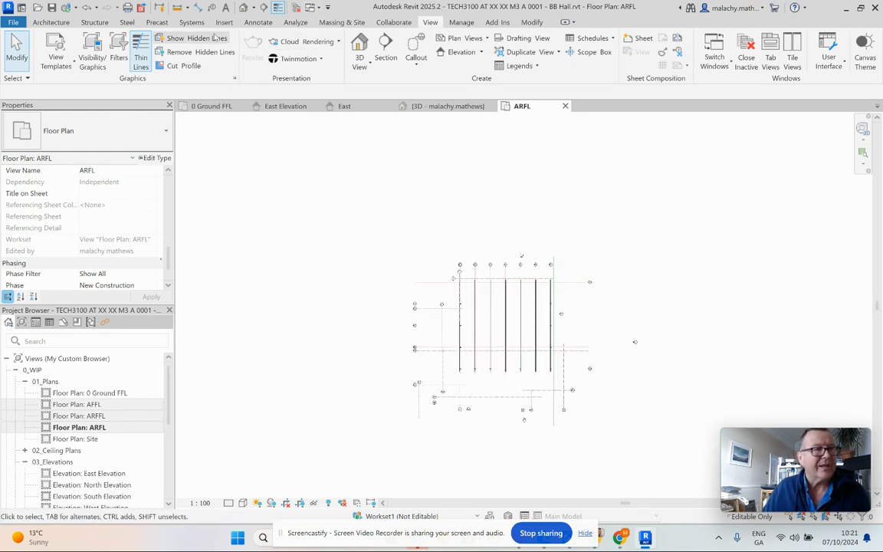
- Save the architectural model and synchronize it with central
left_click(53, 9)
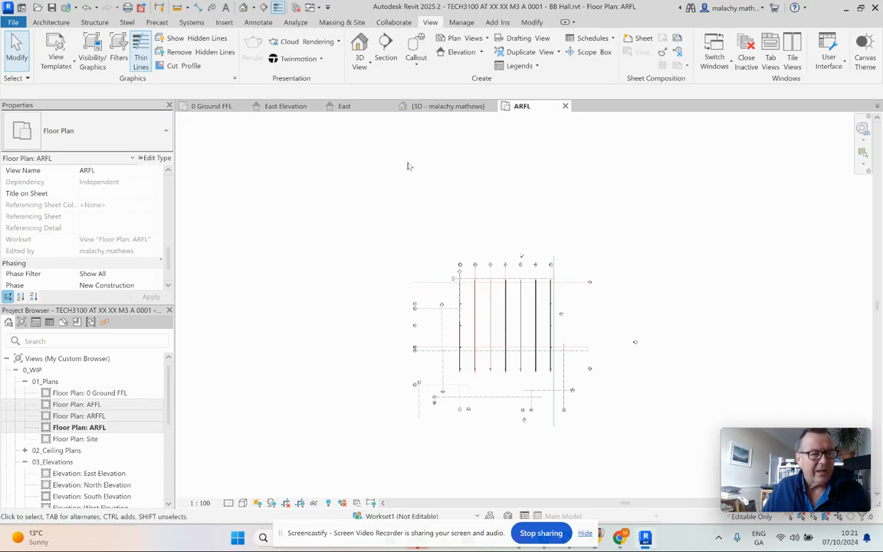
left_click(396, 24)
left_click(272, 66)
left_click(234, 110)
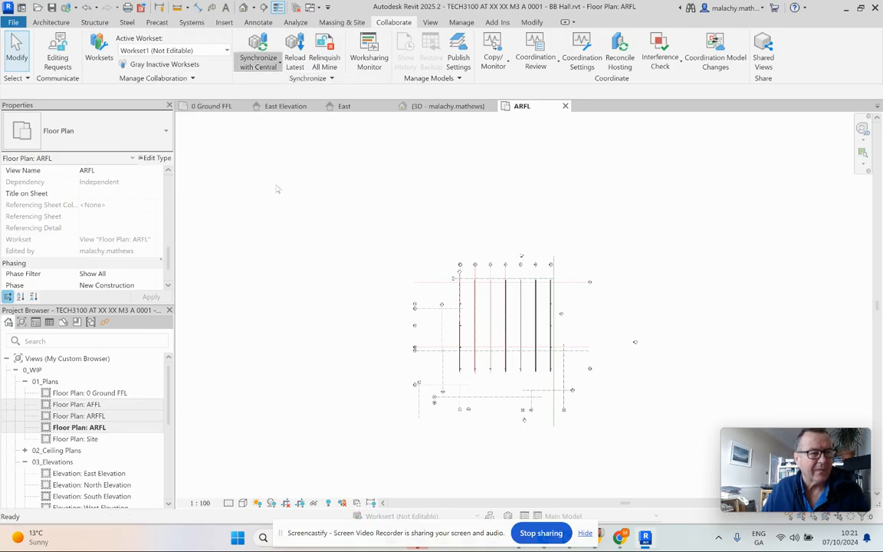
left_click(379, 337)
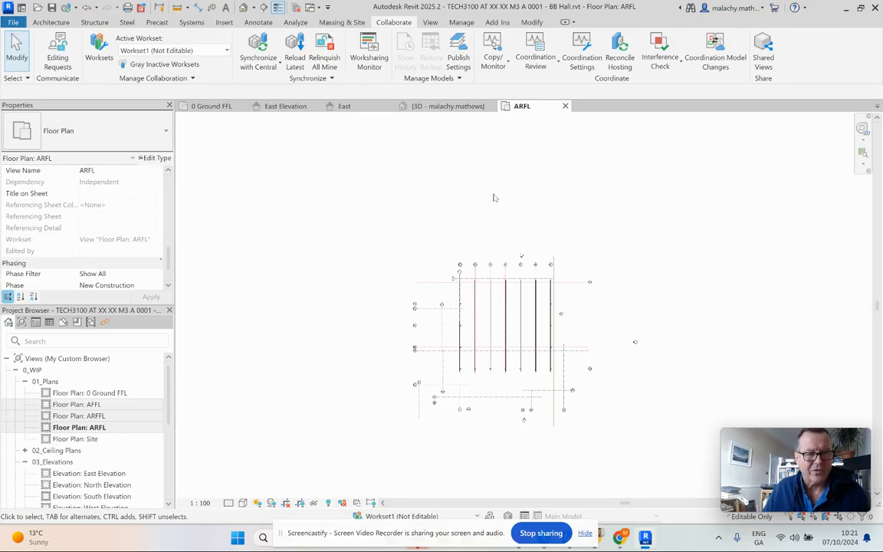
- Close the architectural model's open views and keep the structural model's East elevation open, cancelling the prompt about its unsaved changes
left_click(565, 106)
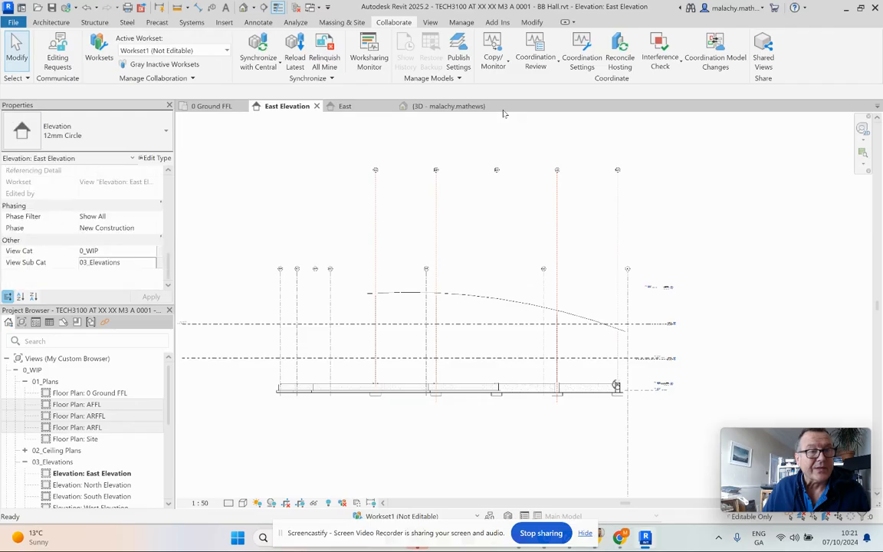
left_click(452, 106)
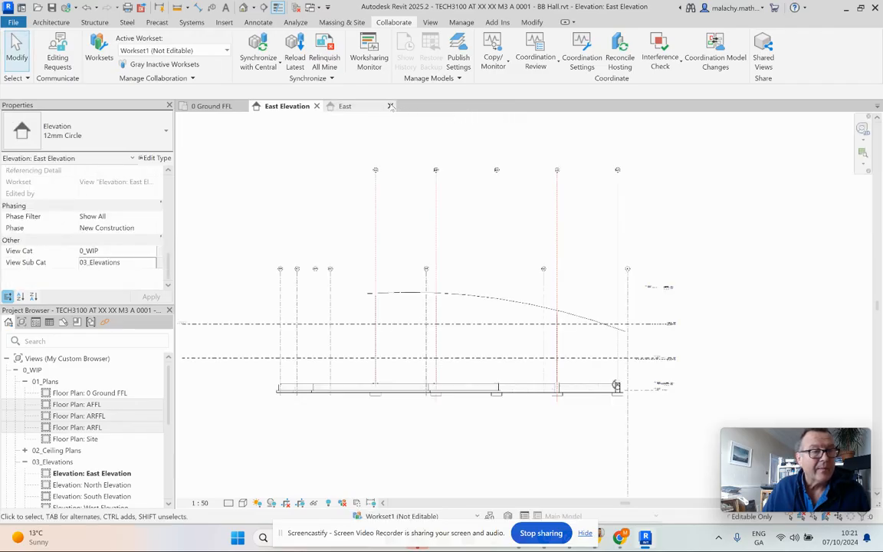
left_click(391, 106)
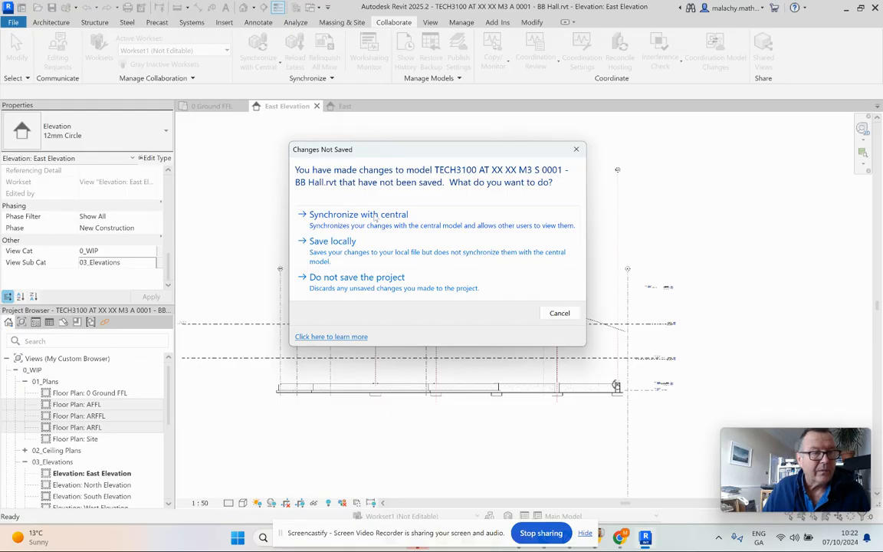
left_click(555, 312)
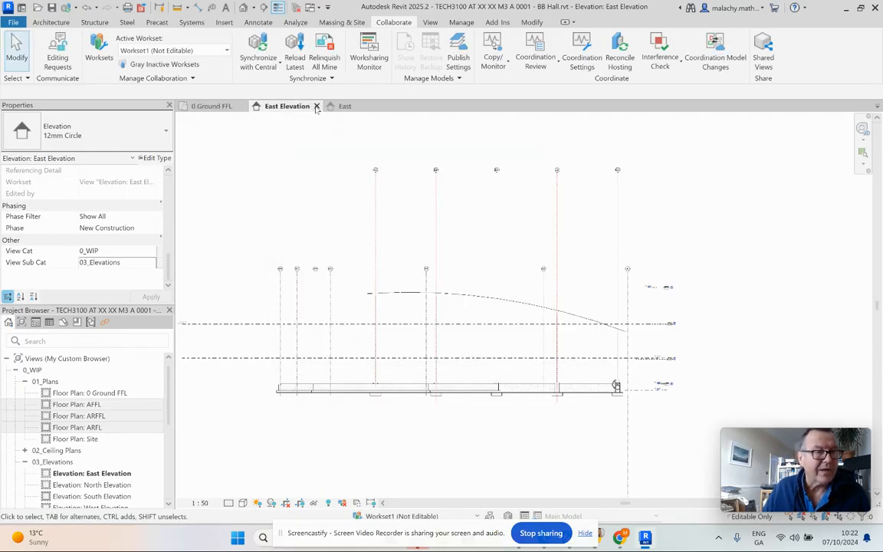
left_click(316, 106)
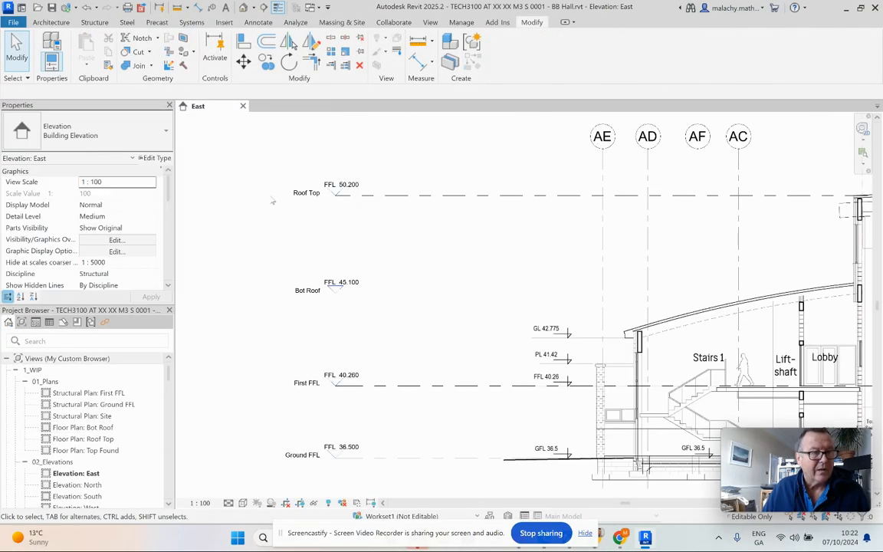
- Set the First FFL level's elevation to 40.100 in the structural model's East elevation
scroll(363, 263, "down", 1)
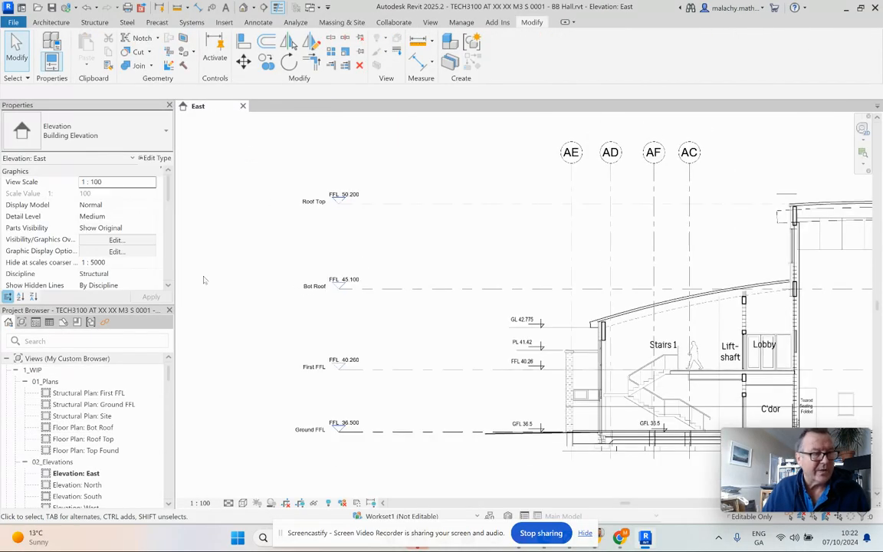
scroll(329, 360, "down", 1)
scroll(329, 361, "up", 3)
left_click(322, 331)
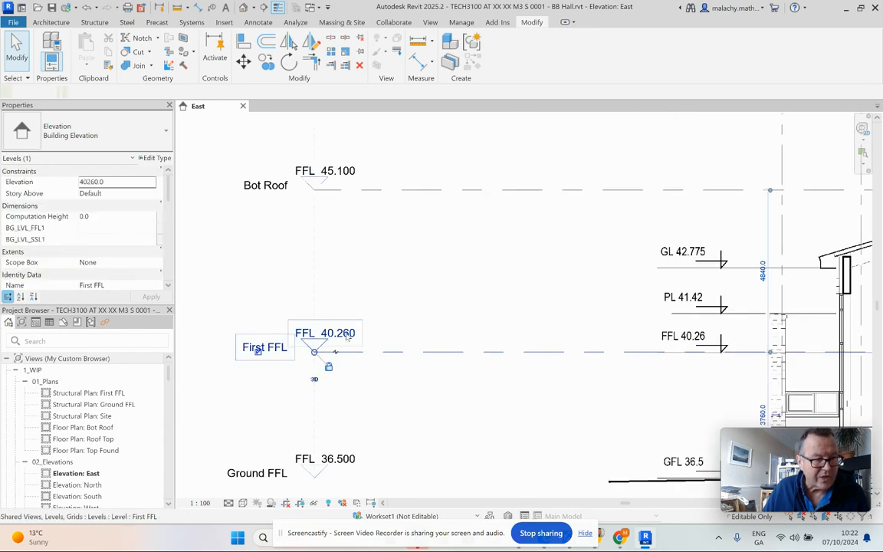
left_click(315, 331)
left_click_drag(331, 330, 313, 330)
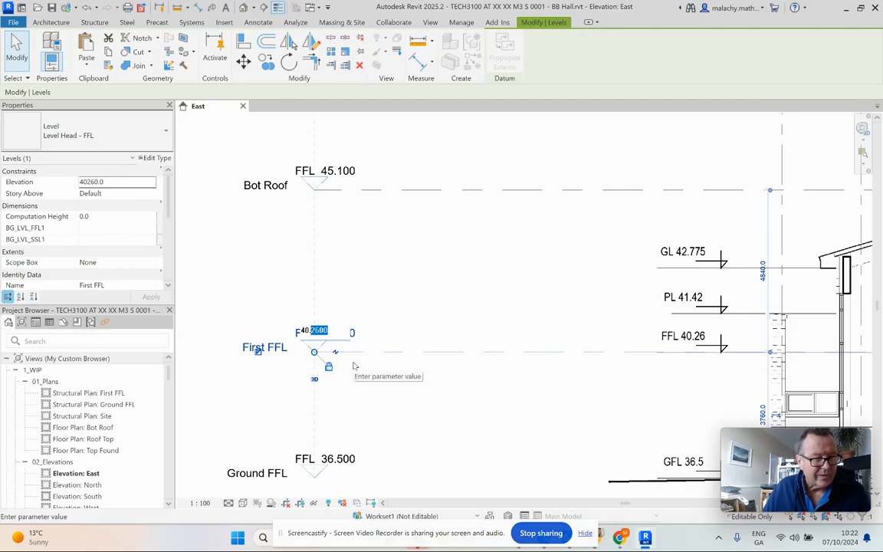
type("100")
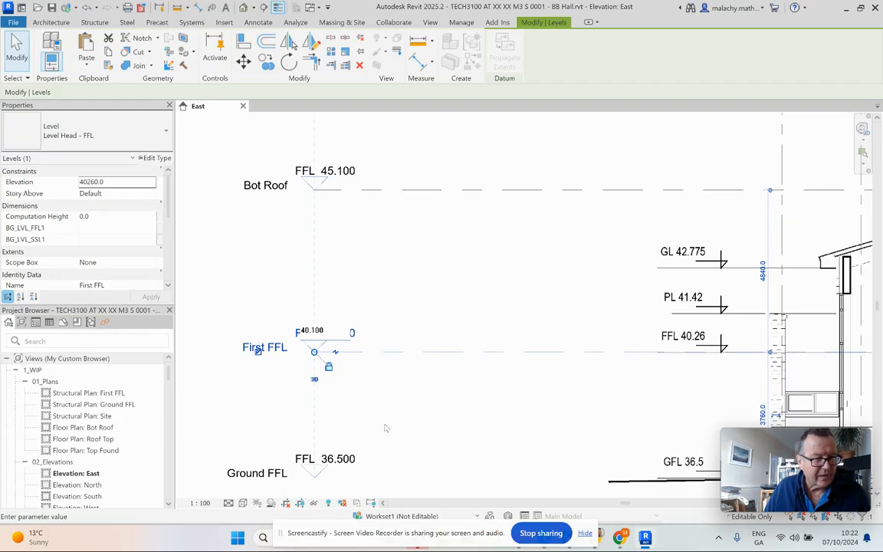
key("Return")
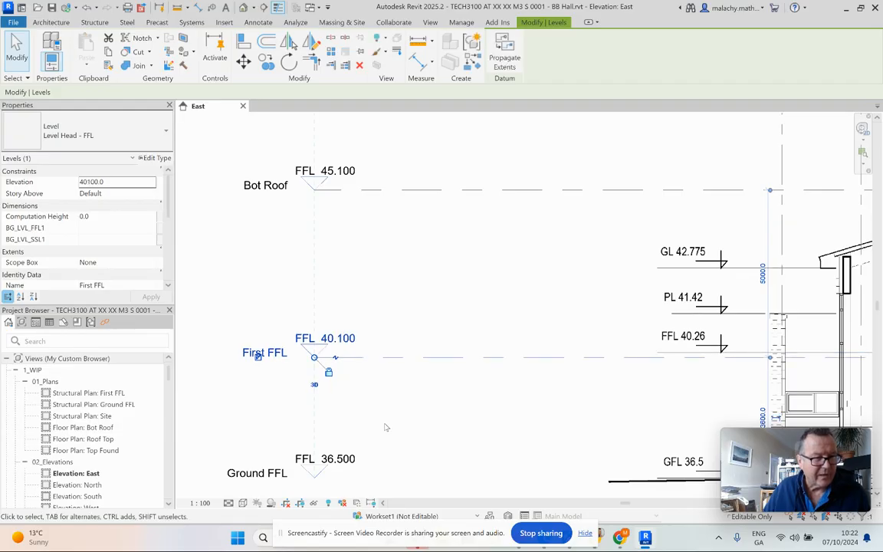
- Measure the height from the Ground FFL level up to the First FFL level
left_click(176, 7)
left_click(444, 476)
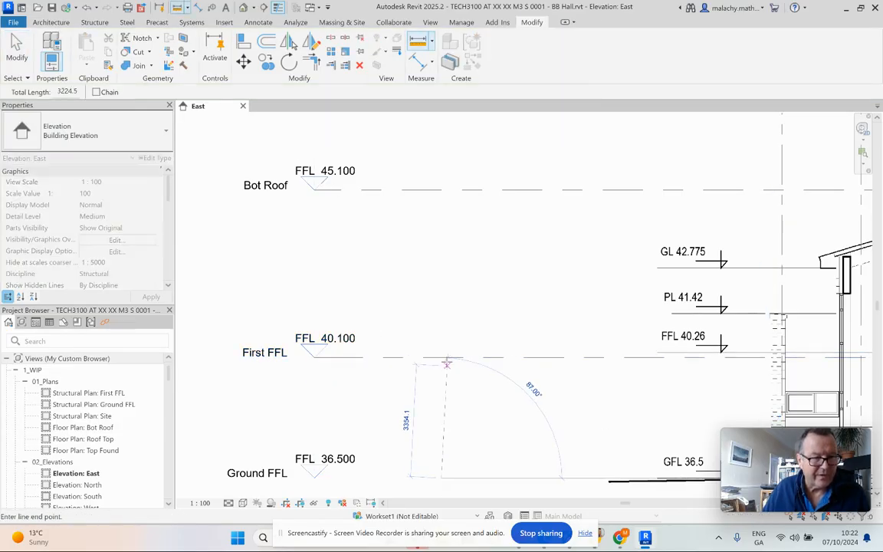
key("Escape")
key("Escape")
- Align the Top Found level with the top edge of the foundation below the wall
scroll(429, 347, "down", 3)
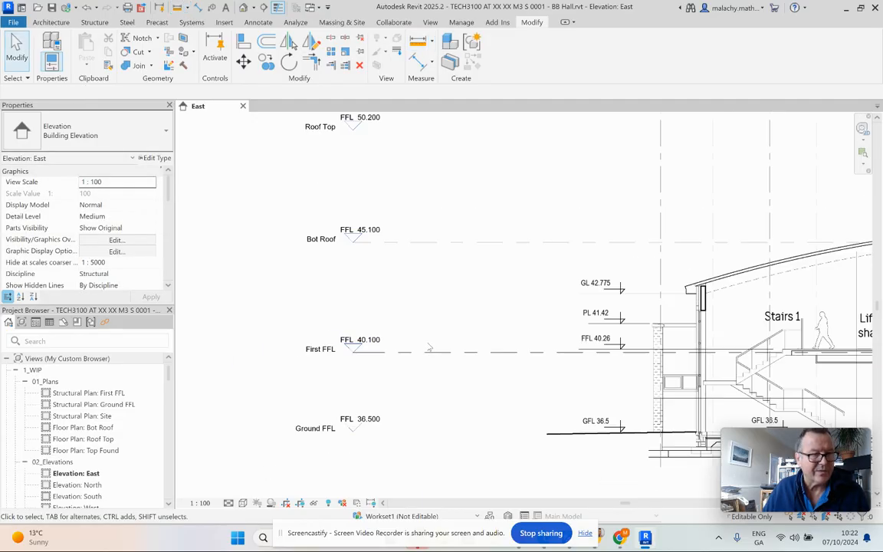
scroll(430, 347, "down", 5)
mouse_move(733, 417)
middle_mouse_down()
mouse_move(469, 409)
mouse_move(380, 393)
middle_mouse_up()
scroll(757, 352, "up", 5)
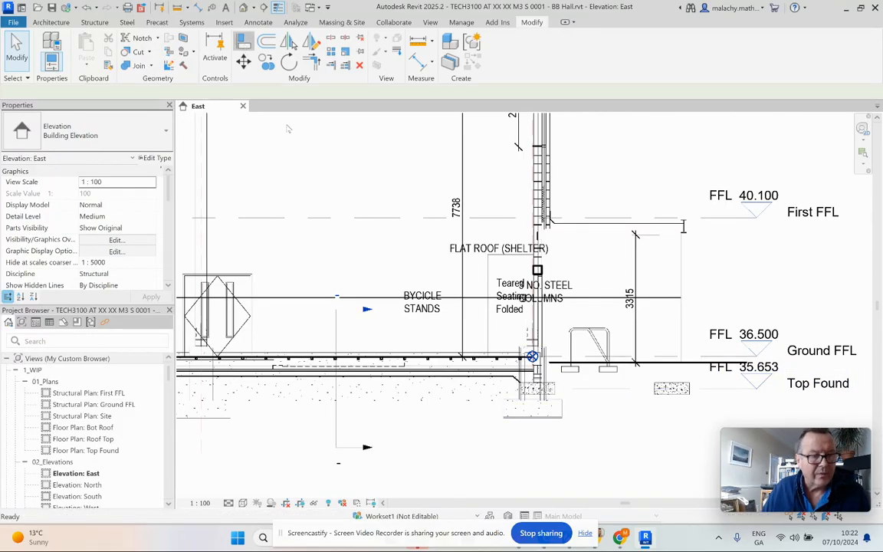
left_click(243, 41)
scroll(643, 426, "up", 2)
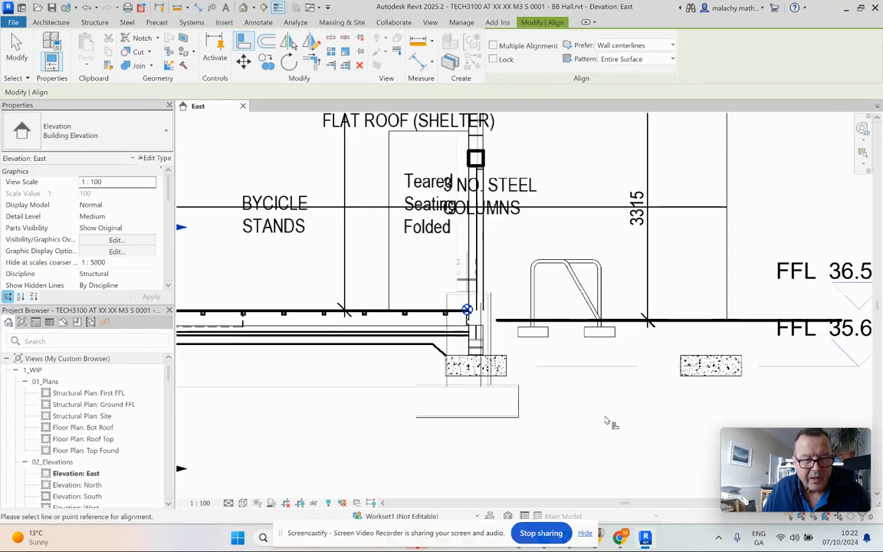
left_click(514, 387)
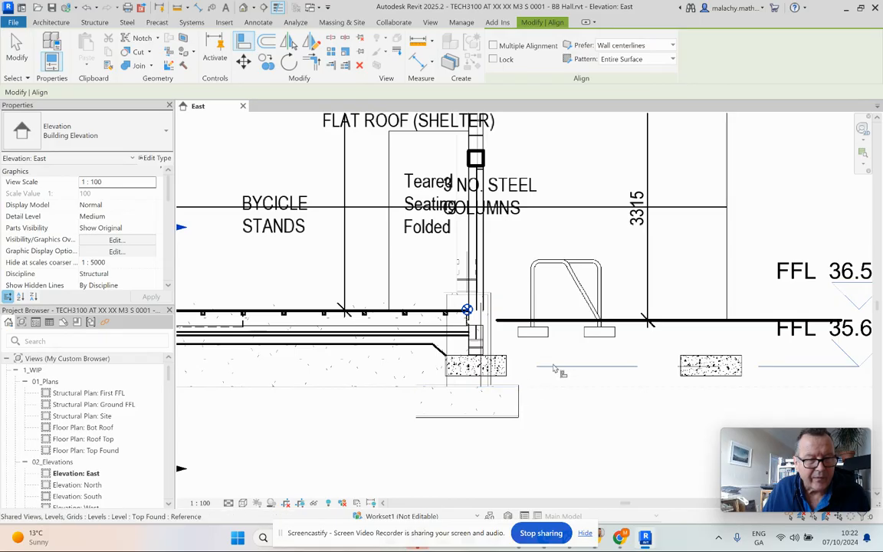
left_click(540, 365)
scroll(567, 414, "down", 2)
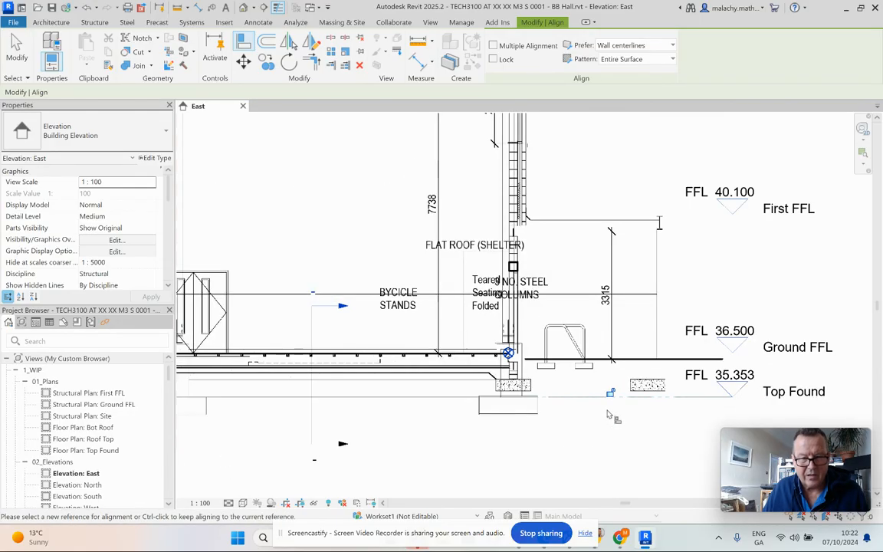
- Rename the Top Found level to Top of Pad and apply the new name to its corresponding views
key("Escape")
scroll(633, 417, "down", 2)
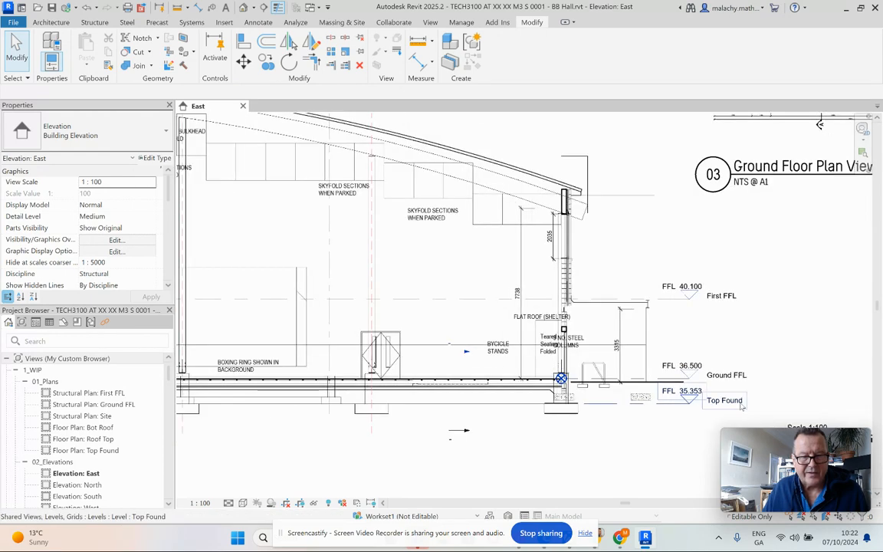
left_click(732, 403)
left_click(736, 401)
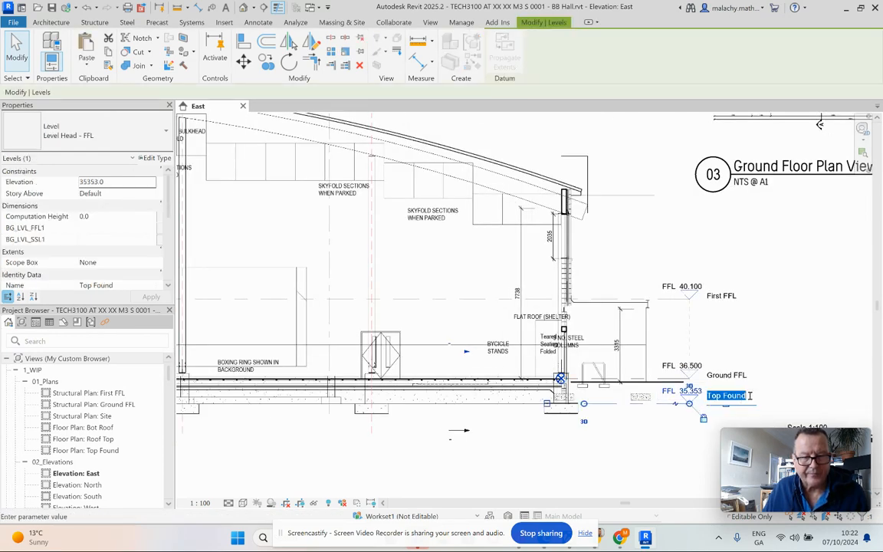
double_click(735, 396)
type("9f Pa")
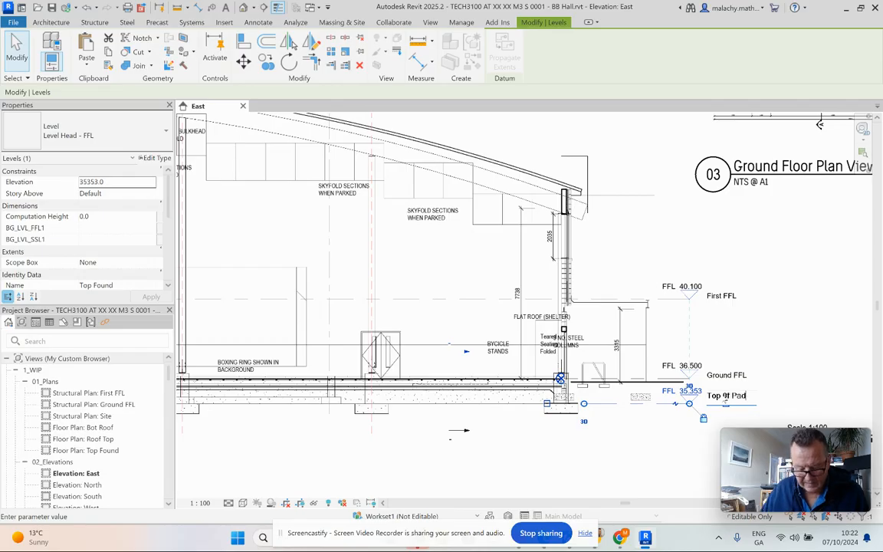
type("d")
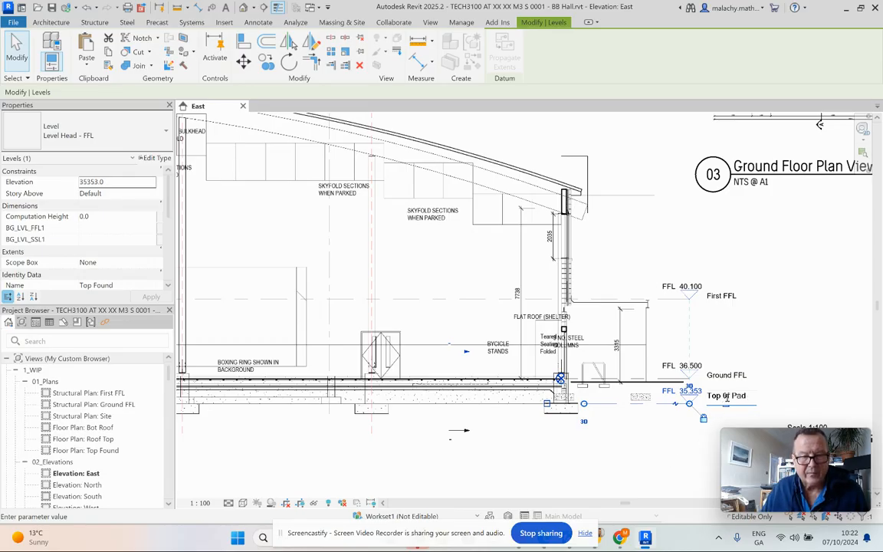
left_click(727, 396)
key("BackSpace")
type("o")
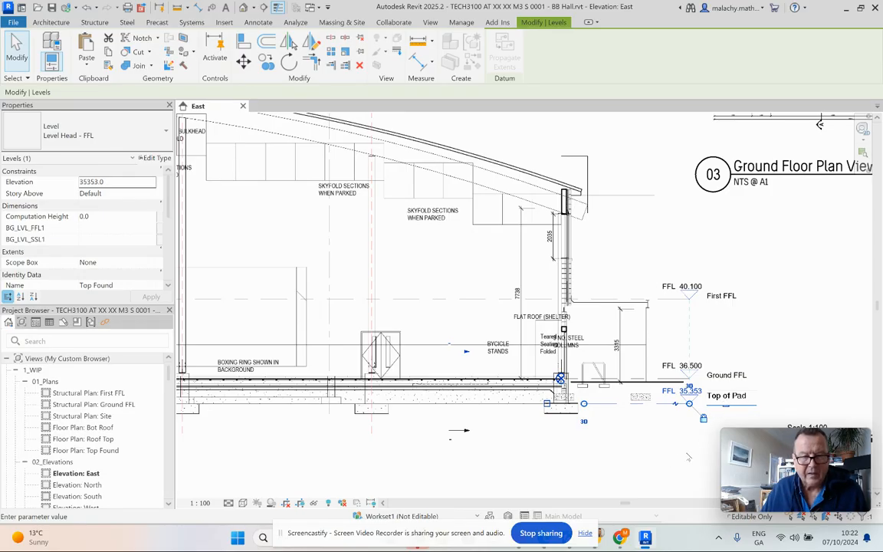
left_click(642, 461)
left_click(527, 270)
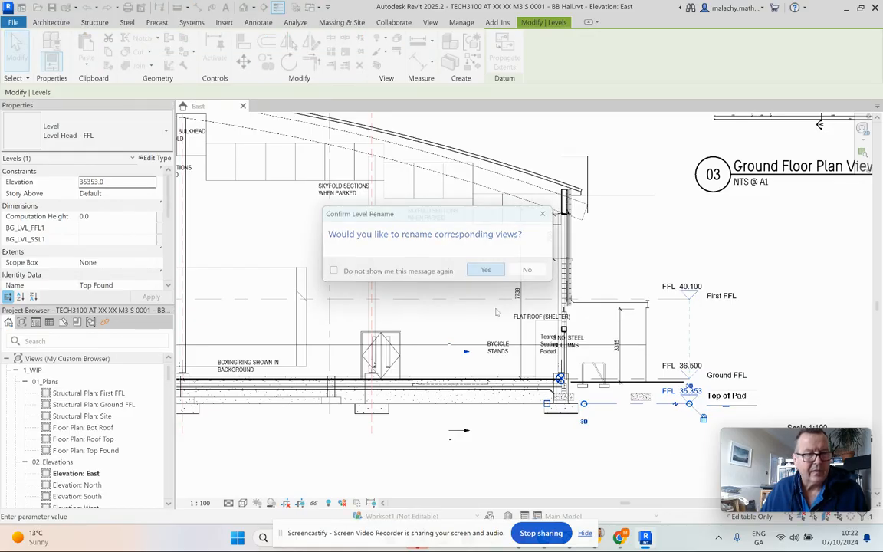
left_click(521, 445)
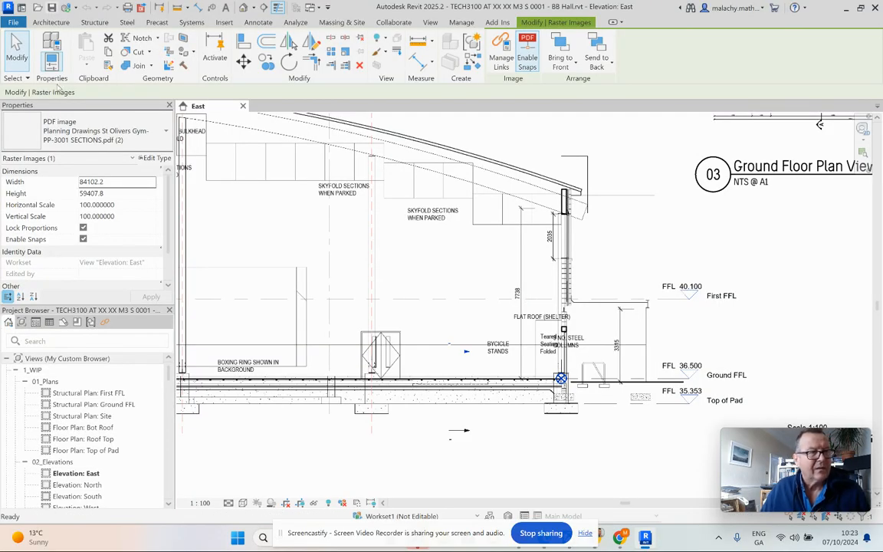
key("Escape")
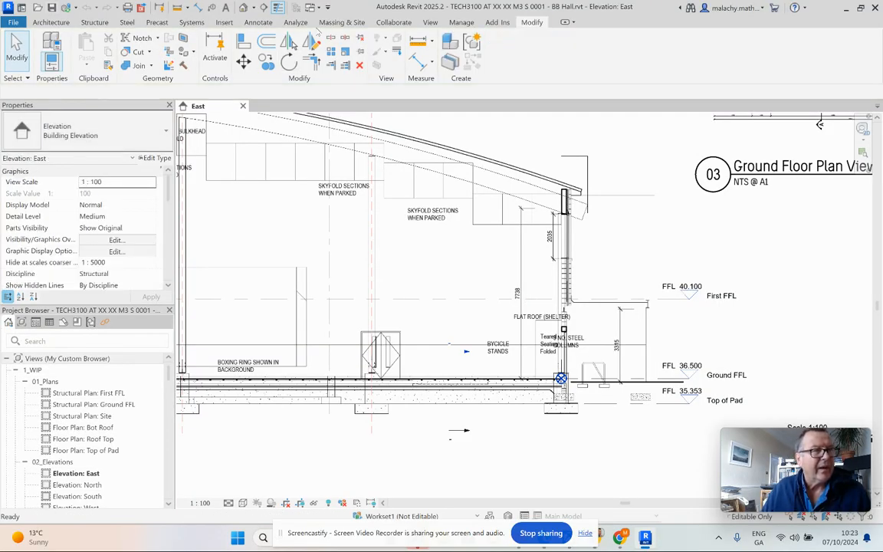
- Synchronize the structural model with central through the Synchronize and Modify Settings option
left_click(393, 21)
left_click(258, 65)
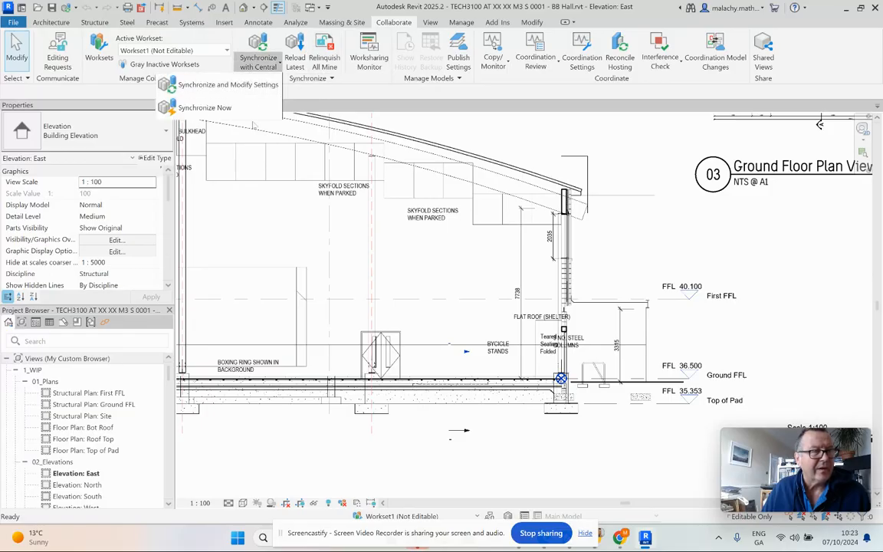
left_click(186, 83)
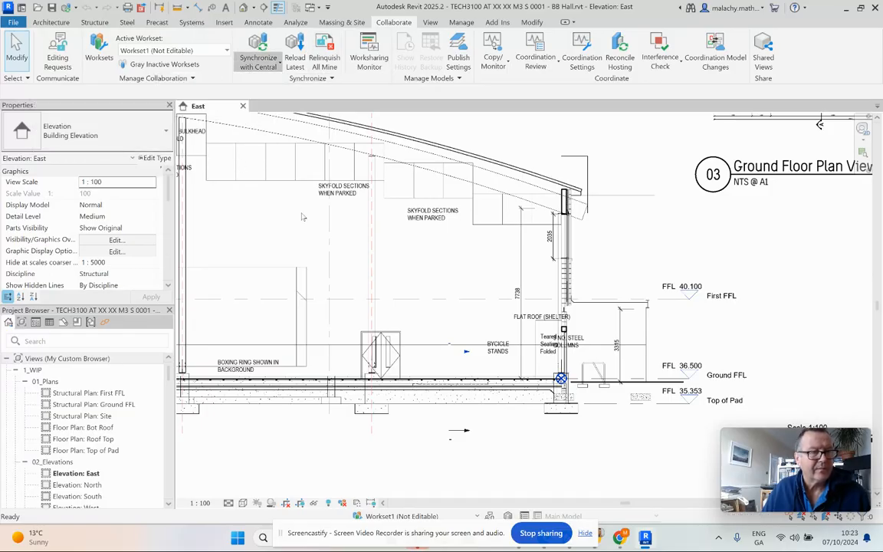
left_click(424, 329)
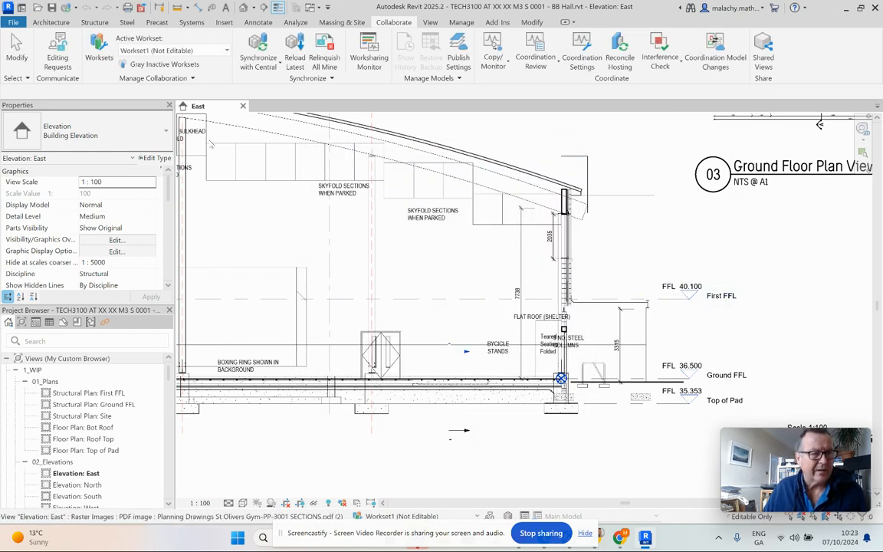
- Open the architectural model TECH3100 AT XX XX M3 A 0001 and display its 0 Ground FFL floor plan and East Elevation
key("ctrl+d")
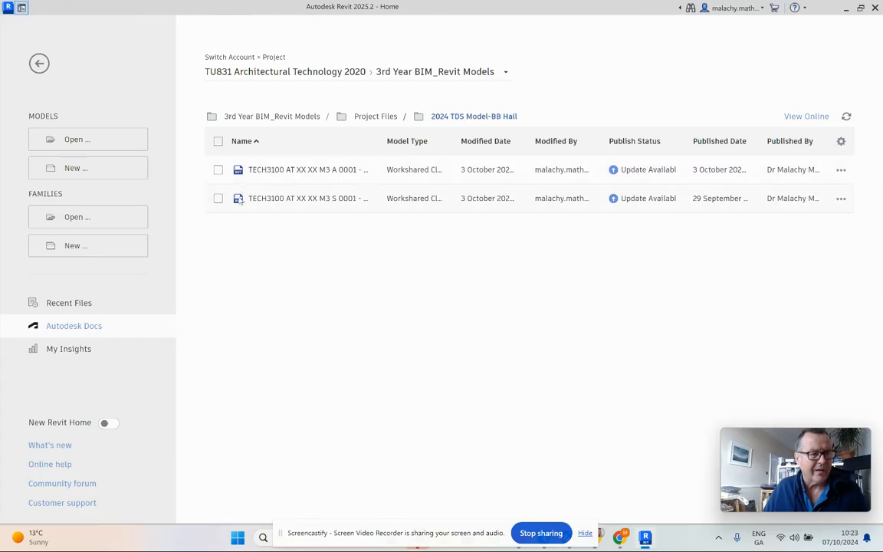
left_click(320, 170)
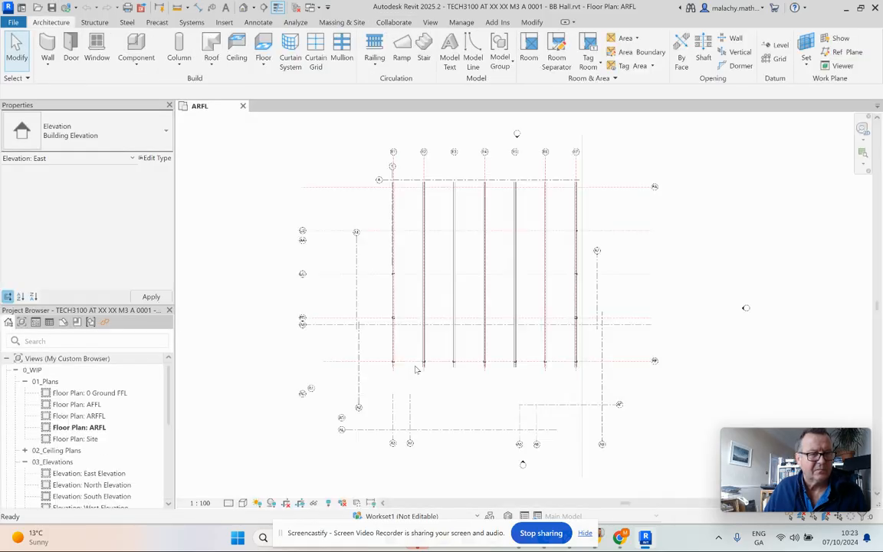
left_click(89, 392)
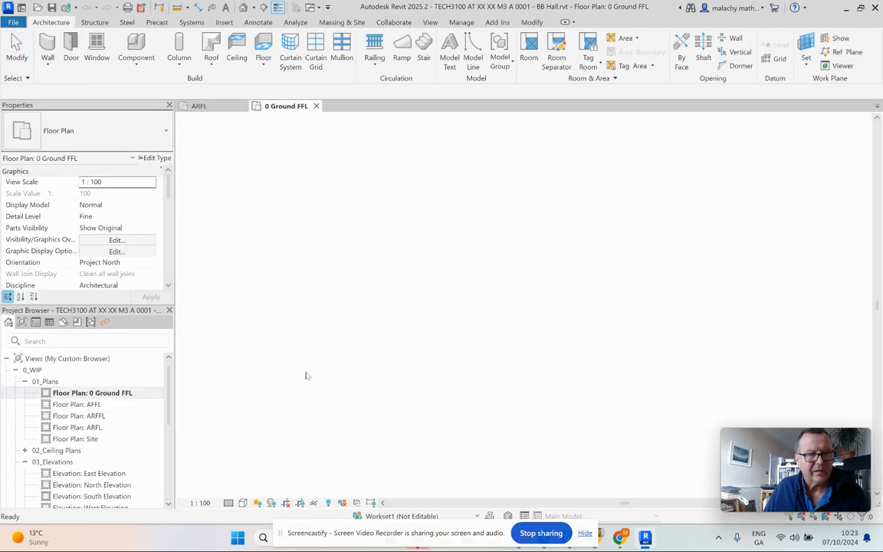
double_click(104, 473)
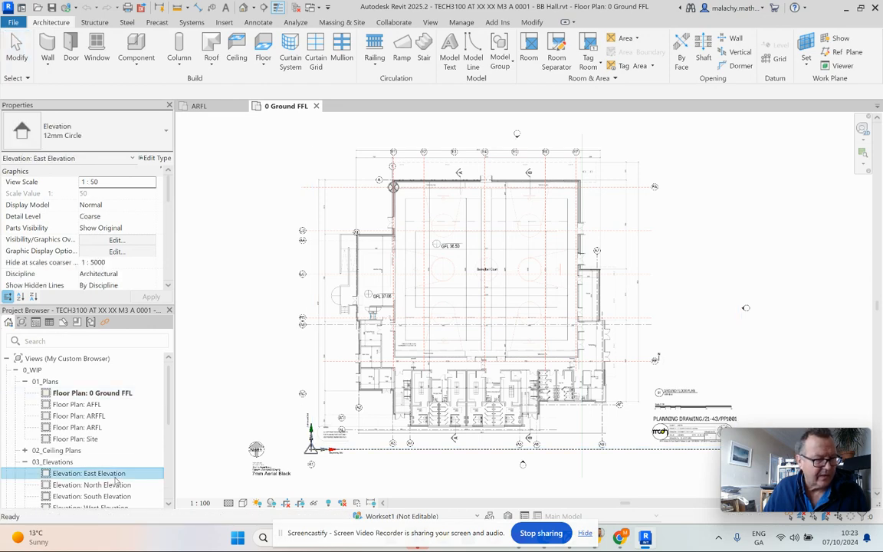
- Check the linked structural levels against the architectural ones in the East Elevation and set the view's detail level to Fine
scroll(706, 307, "up", 6)
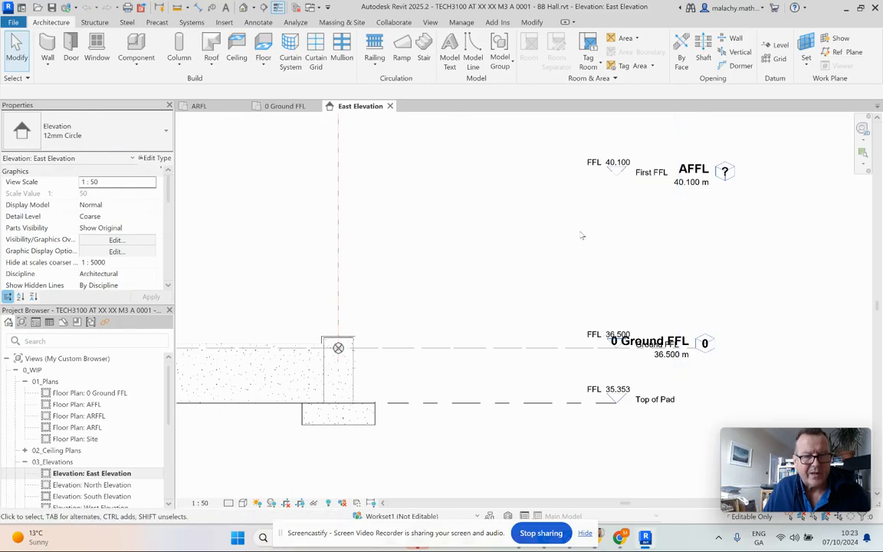
scroll(524, 230, "down", 5)
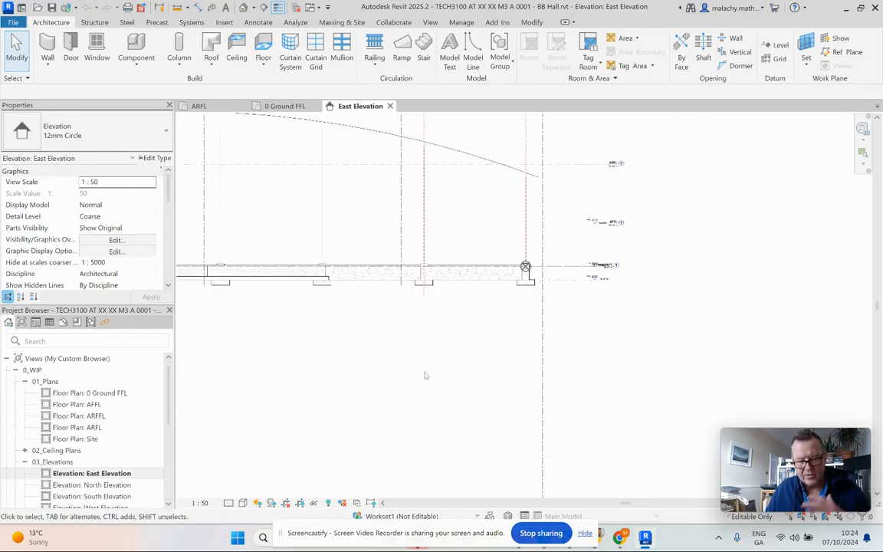
scroll(428, 375, "down", 3)
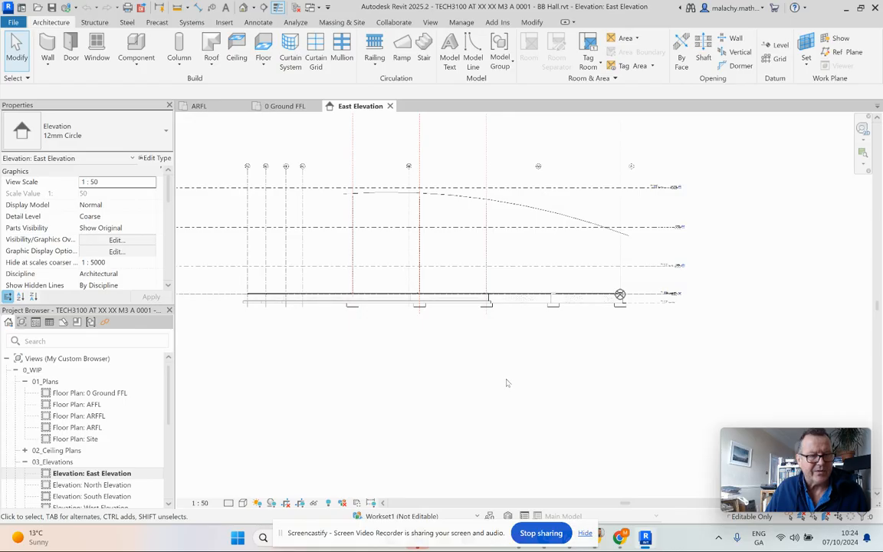
left_click(229, 503)
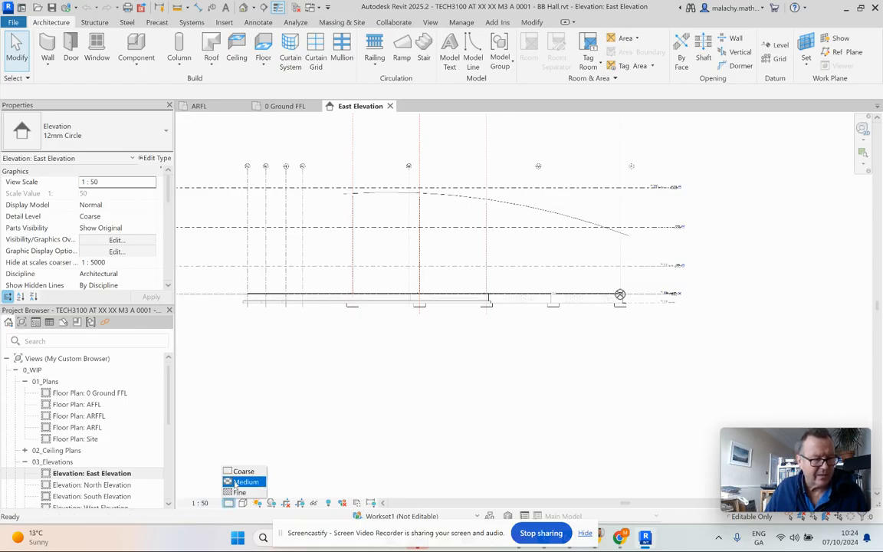
left_click(239, 492)
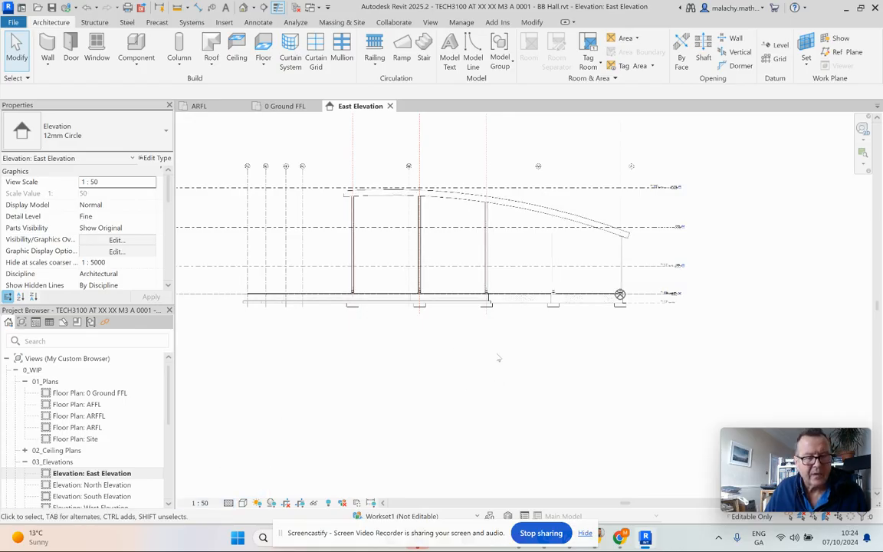